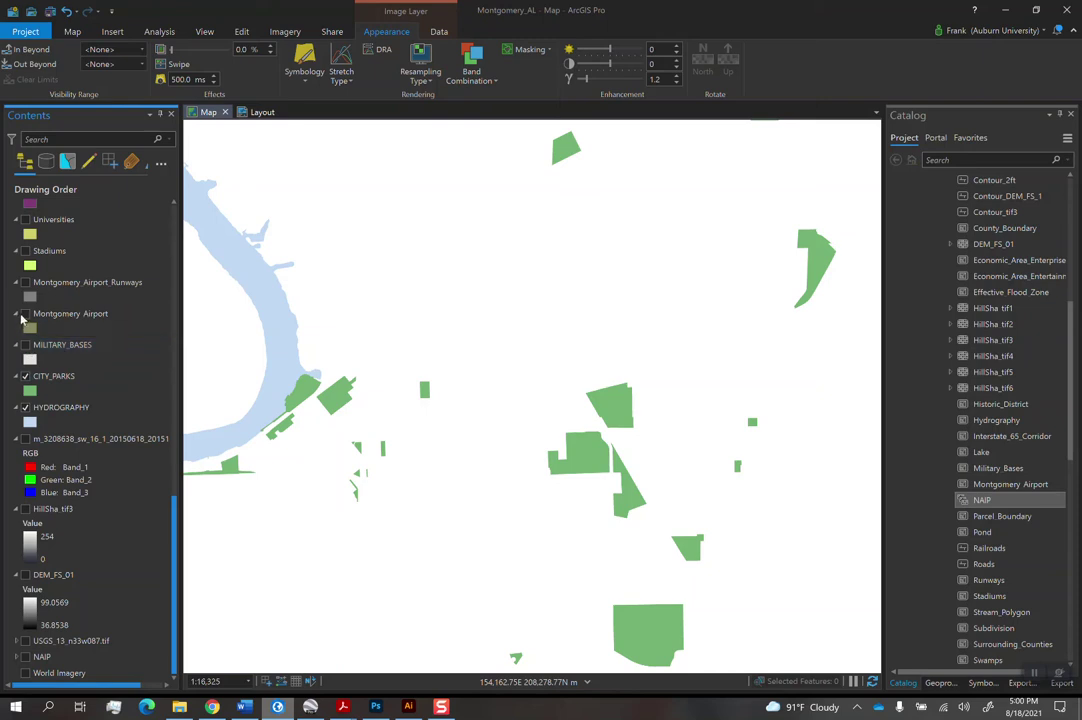
Turn on the Montgomery_Airport, Montgomery_Airport_Runways, Universities, Building_Footprints and City_Limits layers in the map
left_click(25, 283)
left_click(25, 219)
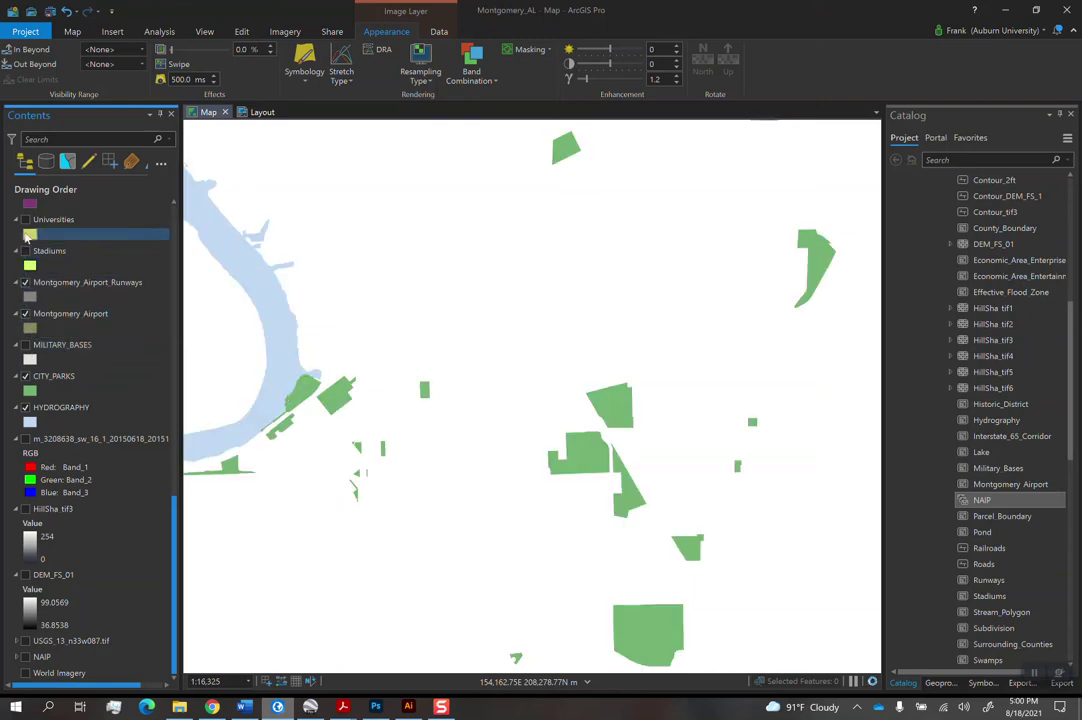
scroll(37, 250, "up", 3)
left_click(26, 252)
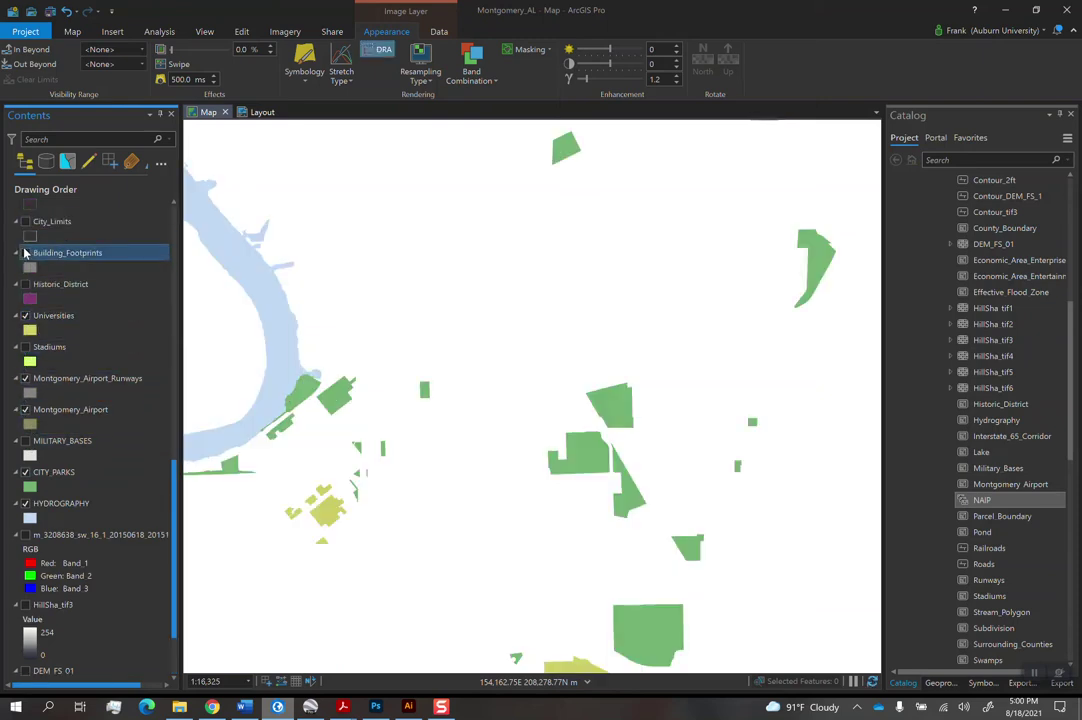
scroll(33, 258, "up", 2)
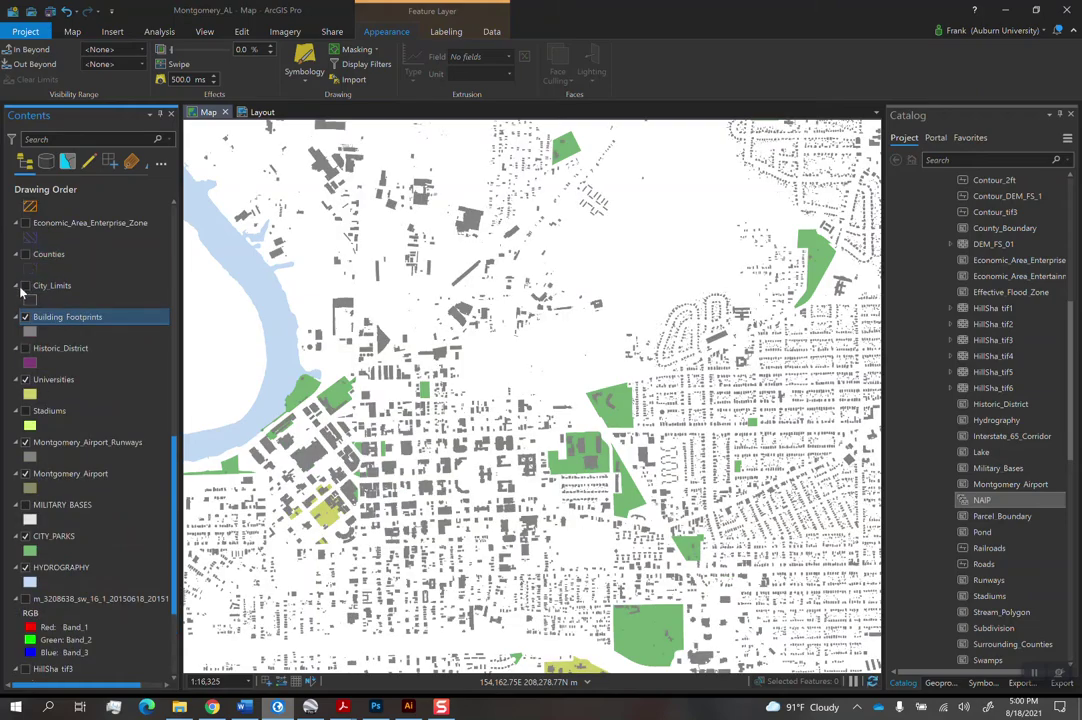
left_click(25, 286)
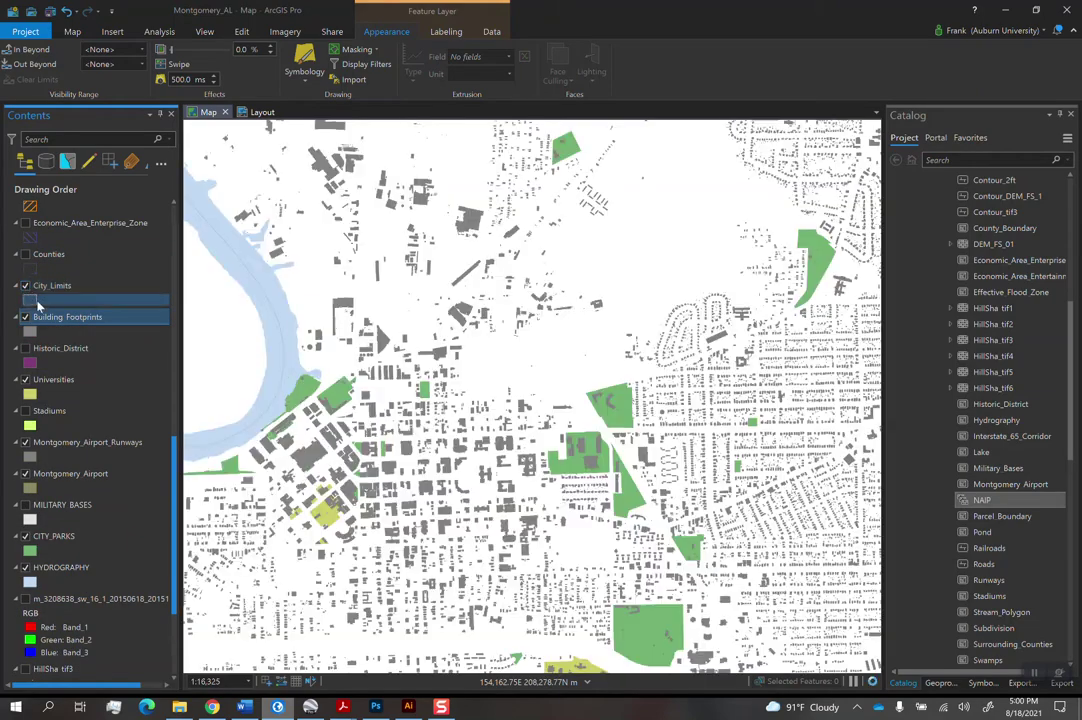
Frame the map on downtown Montgomery and the river bend at a scale of 1:28,265
scroll(370, 310, "down", 3)
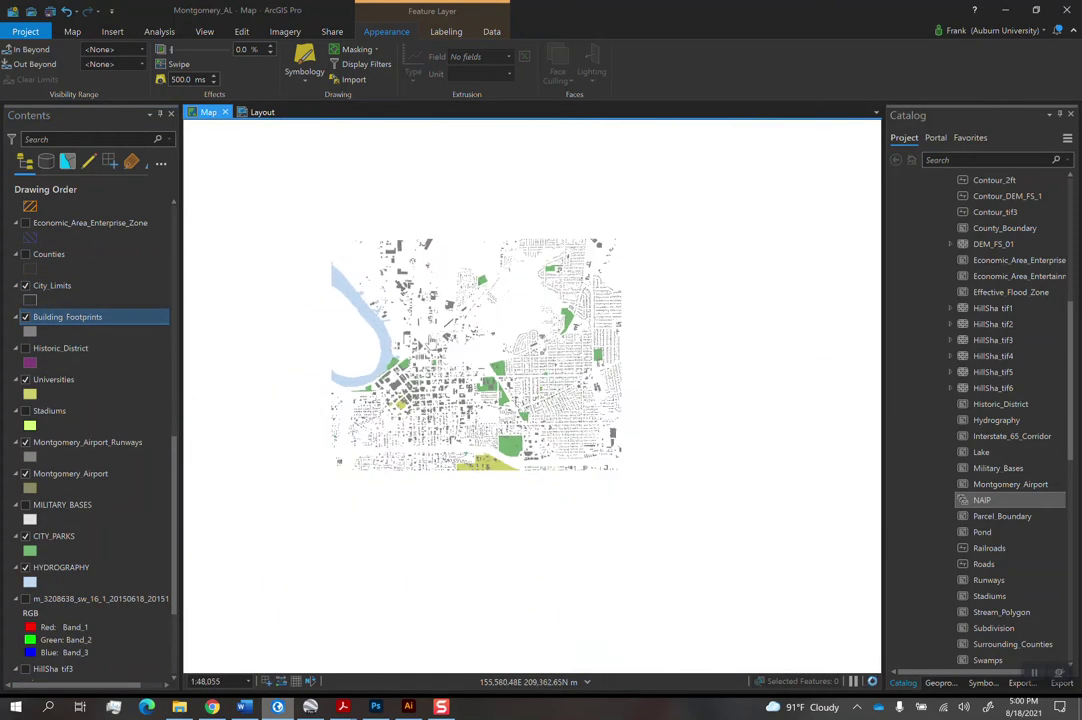
scroll(404, 356, "down", 1)
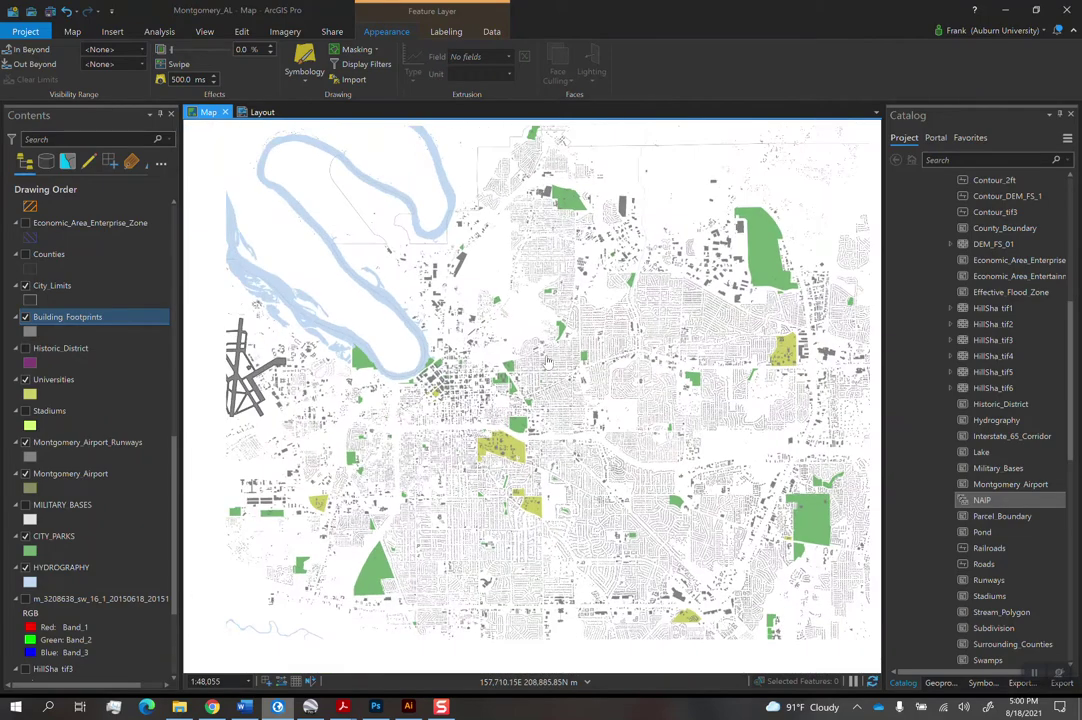
scroll(480, 360, "down", 1)
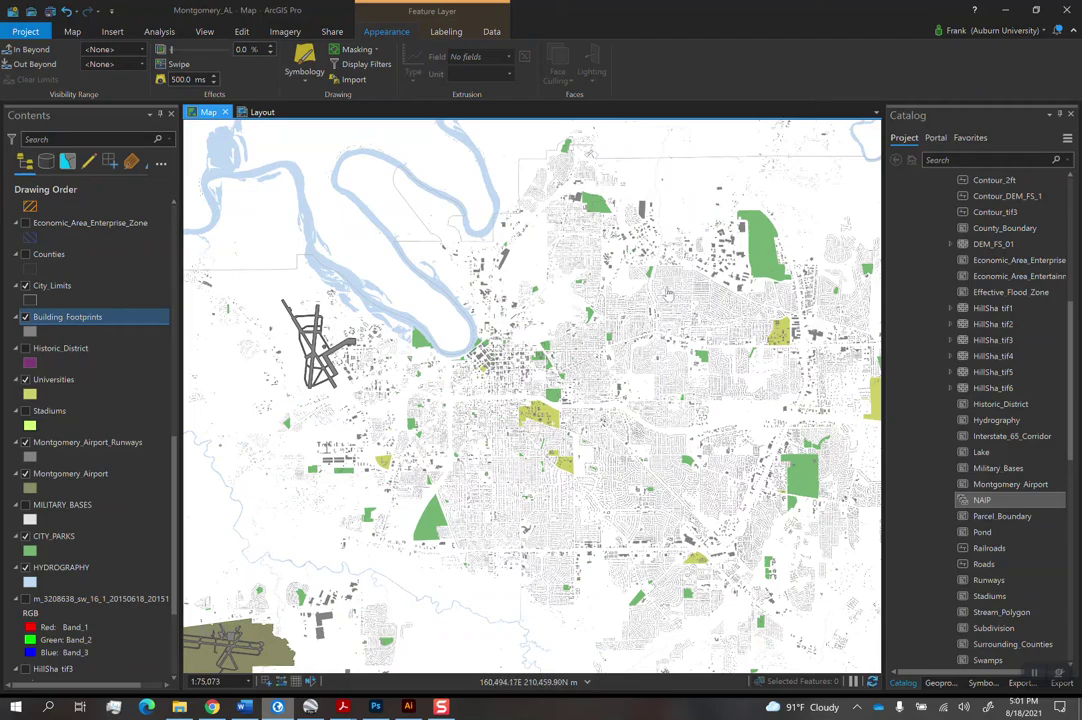
left_click_drag(670, 286, 635, 310)
scroll(634, 310, "up", 1)
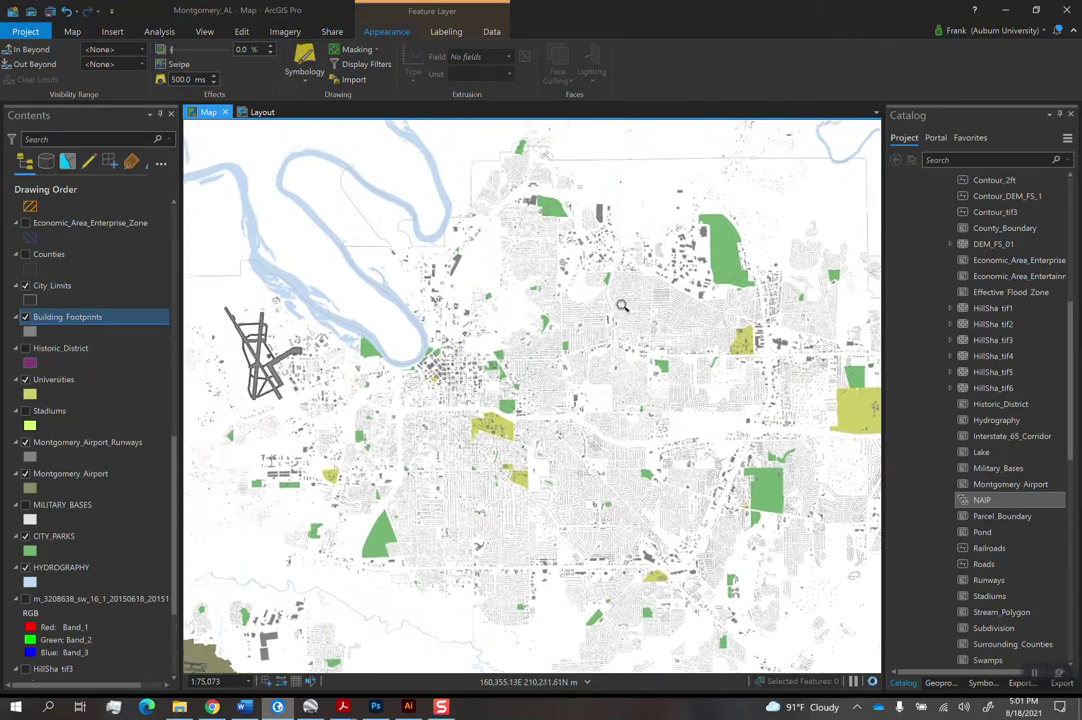
scroll(624, 306, "up", 3)
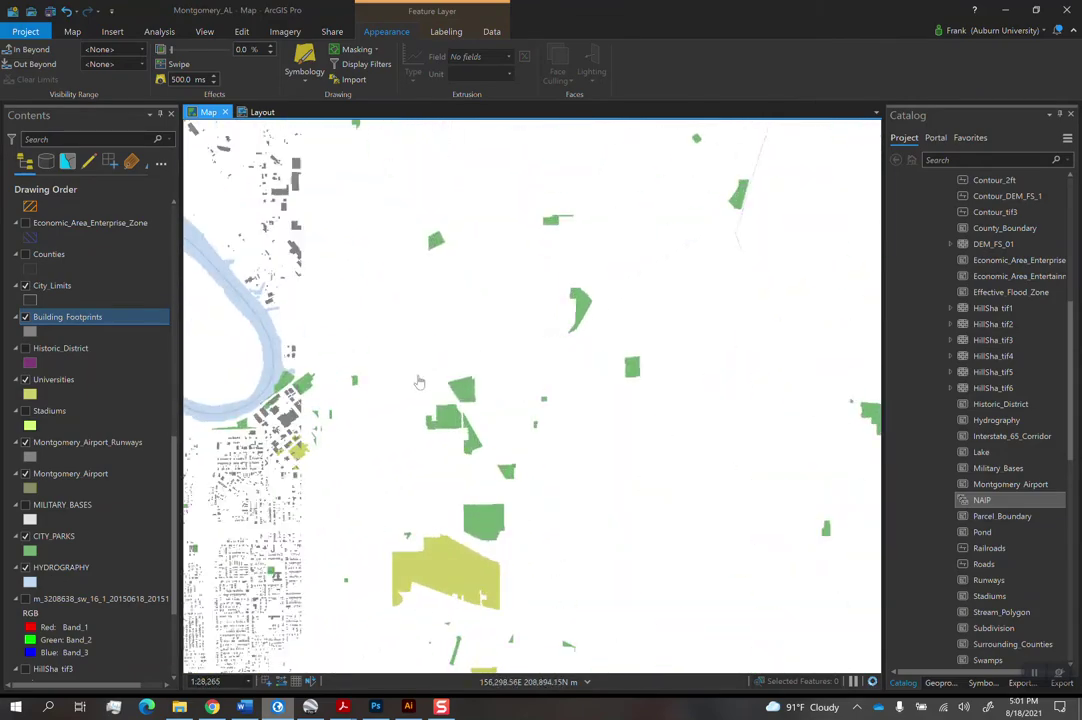
left_click_drag(418, 379, 615, 406)
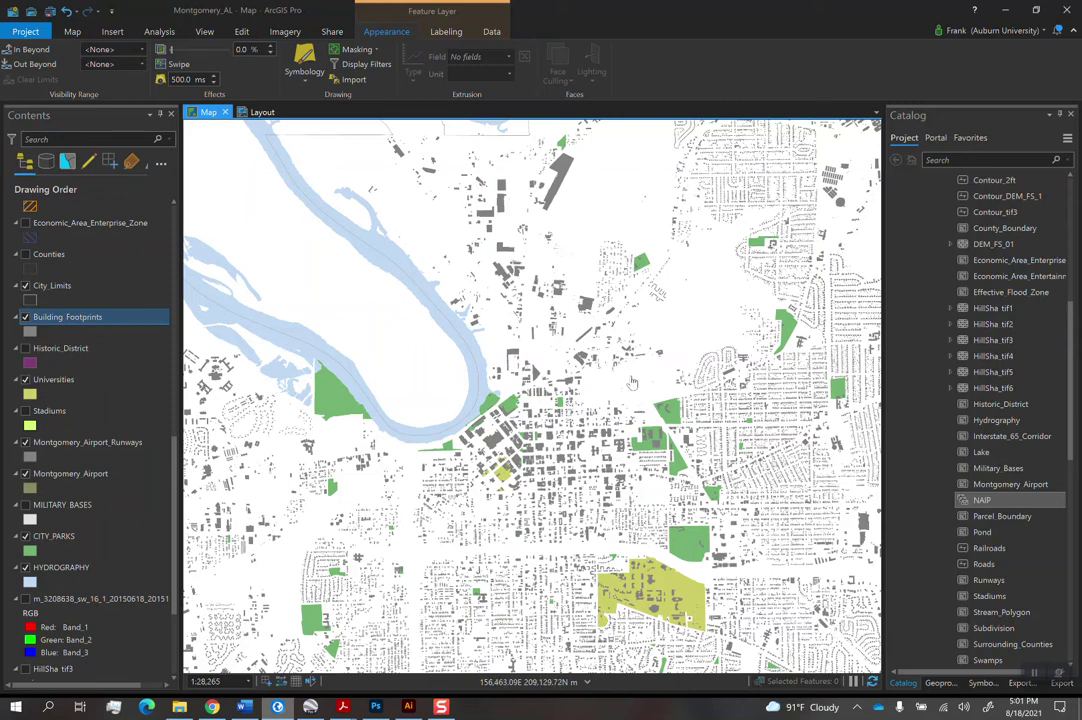
Search the geoprocessing tools for EXPORT TO CAD and open the Export to CAD tool
left_click(940, 686)
left_click(898, 140)
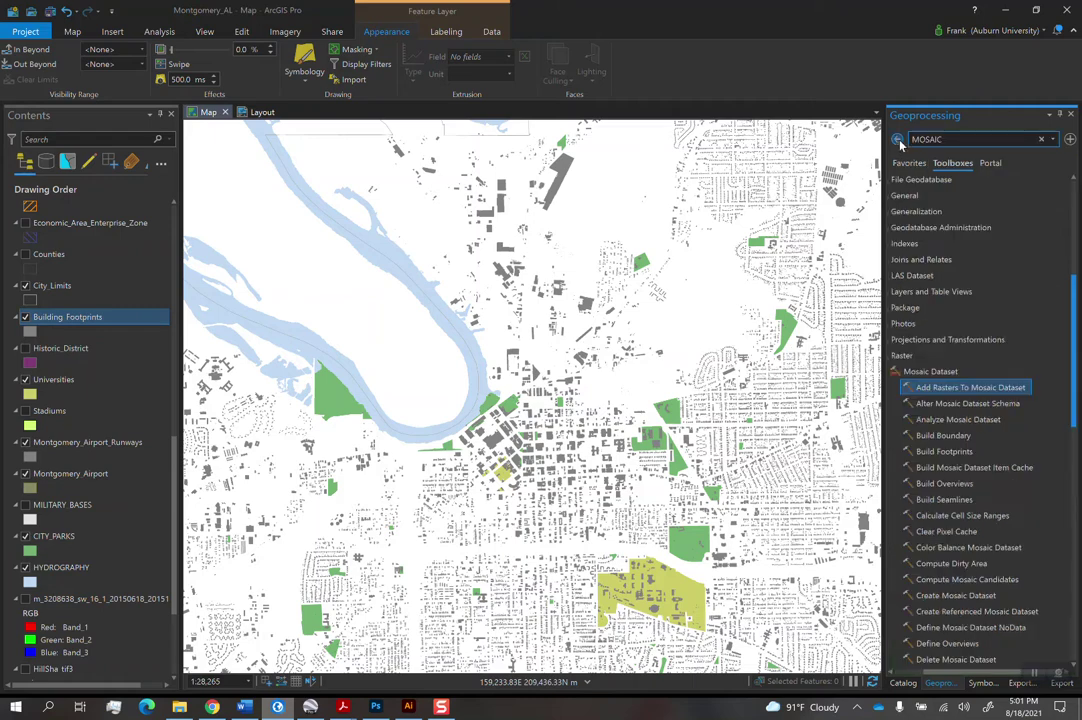
left_click(1040, 139)
type("EXPORT TO CAD")
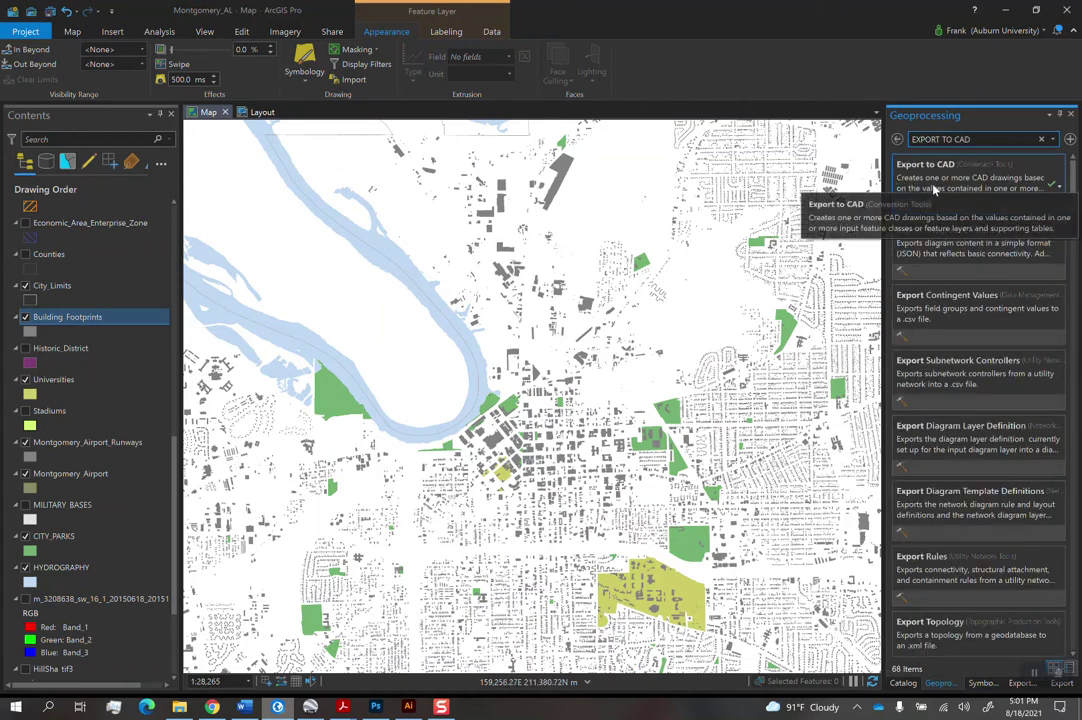
left_click(934, 189)
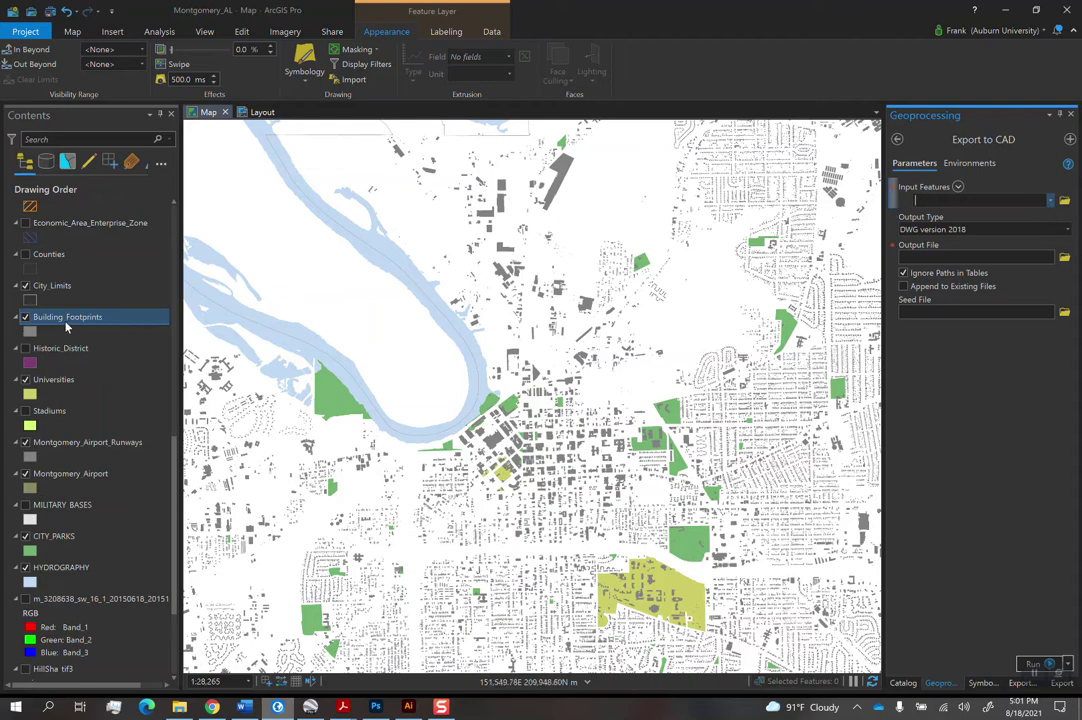
Add the Building_Footprints and Universities layers as input features of the CAD export
left_click(1050, 201)
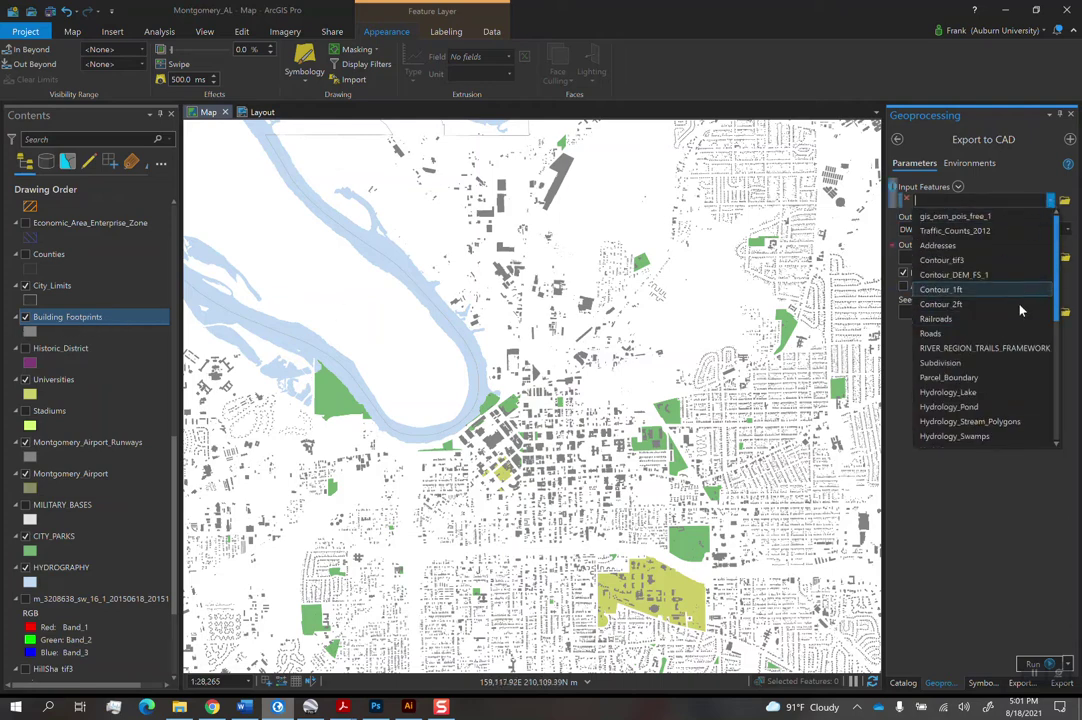
left_click(968, 526)
left_click_drag(63, 320, 905, 200)
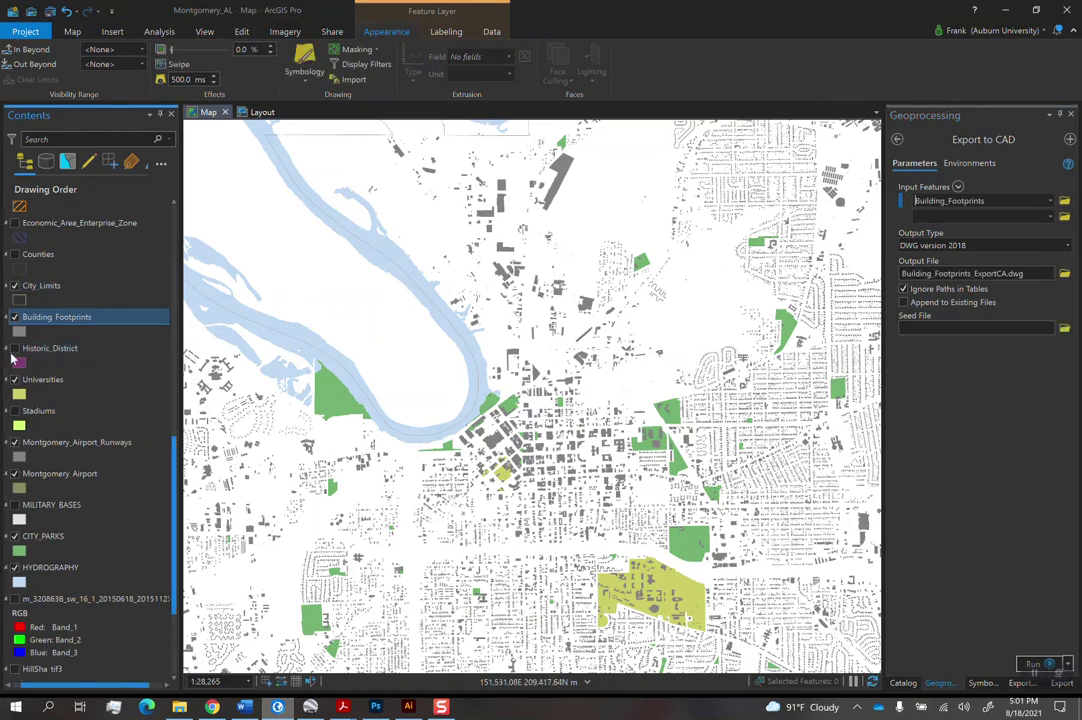
left_click(40, 380)
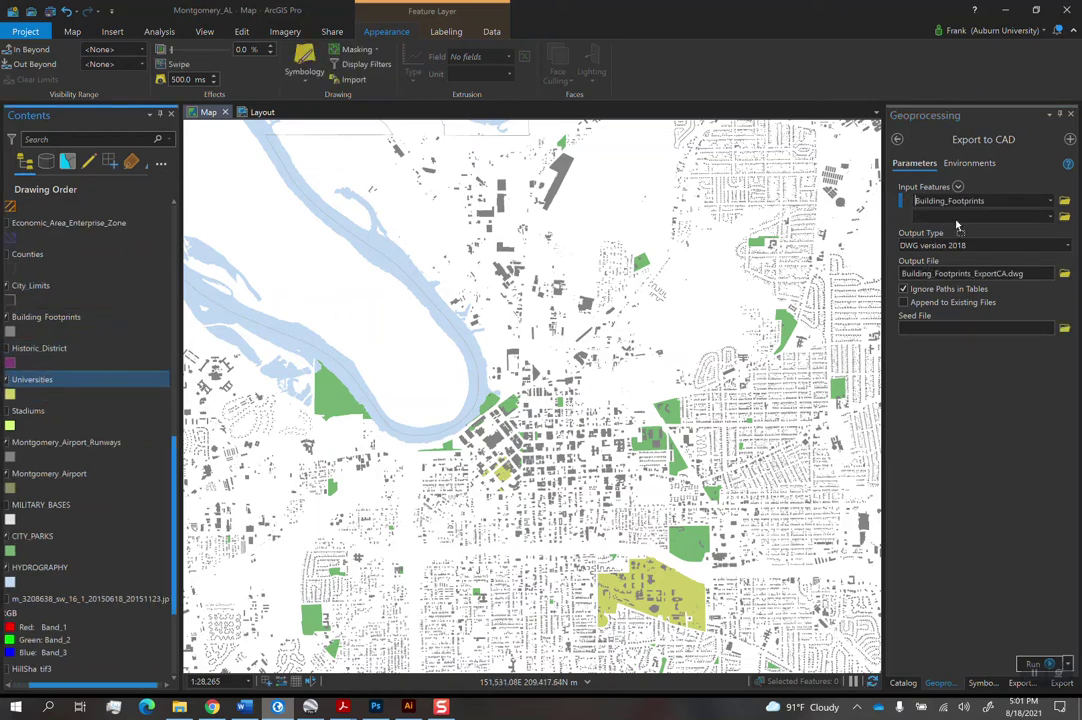
left_click_drag(957, 226, 950, 216)
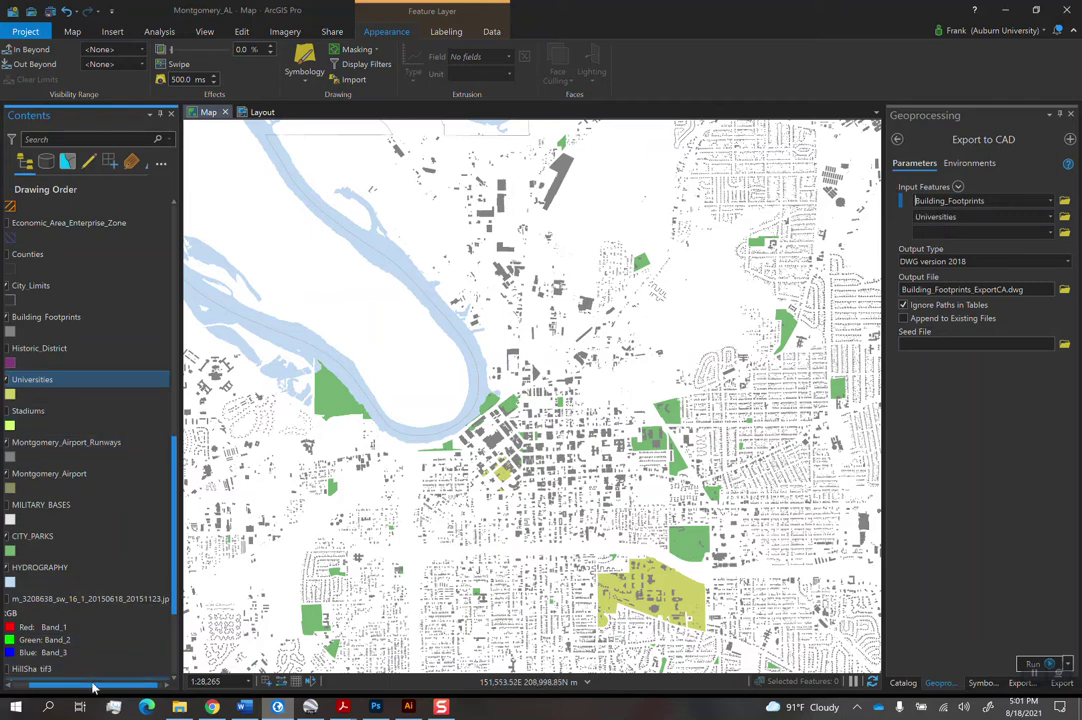
Add Montgomery_Airport_Runways, Montgomery_Airport, CITY_PARKS and HYDROGRAPHY to the input features of the CAD export
left_click_drag(93, 687, 73, 687)
left_click_drag(70, 442, 975, 232)
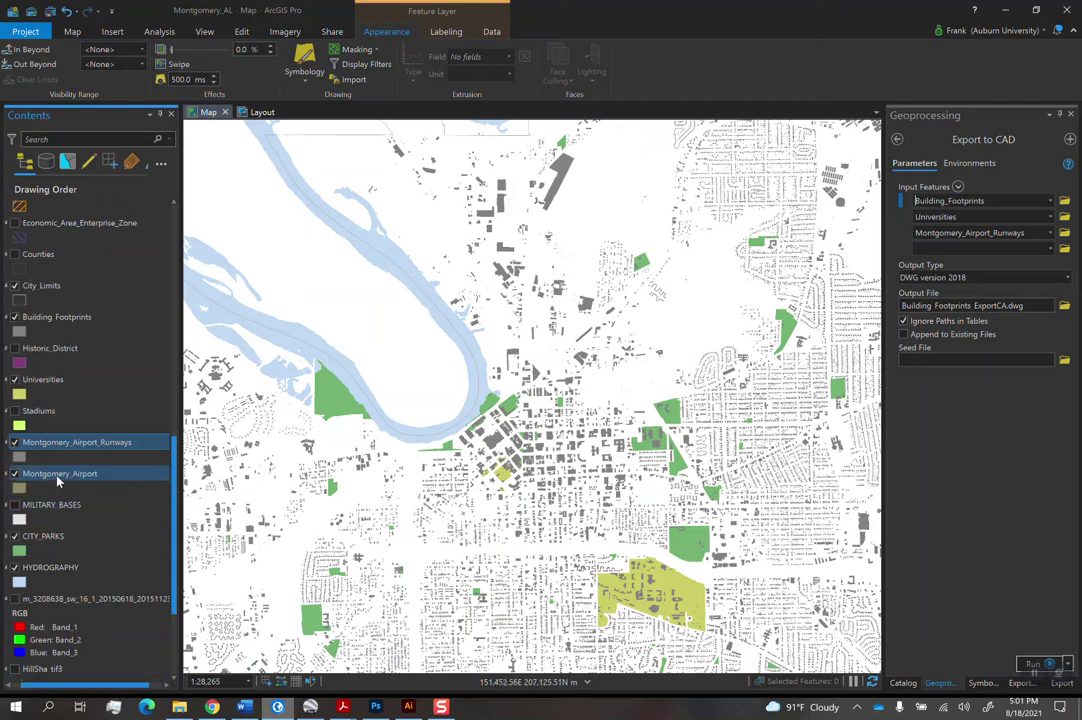
left_click_drag(57, 480, 957, 247)
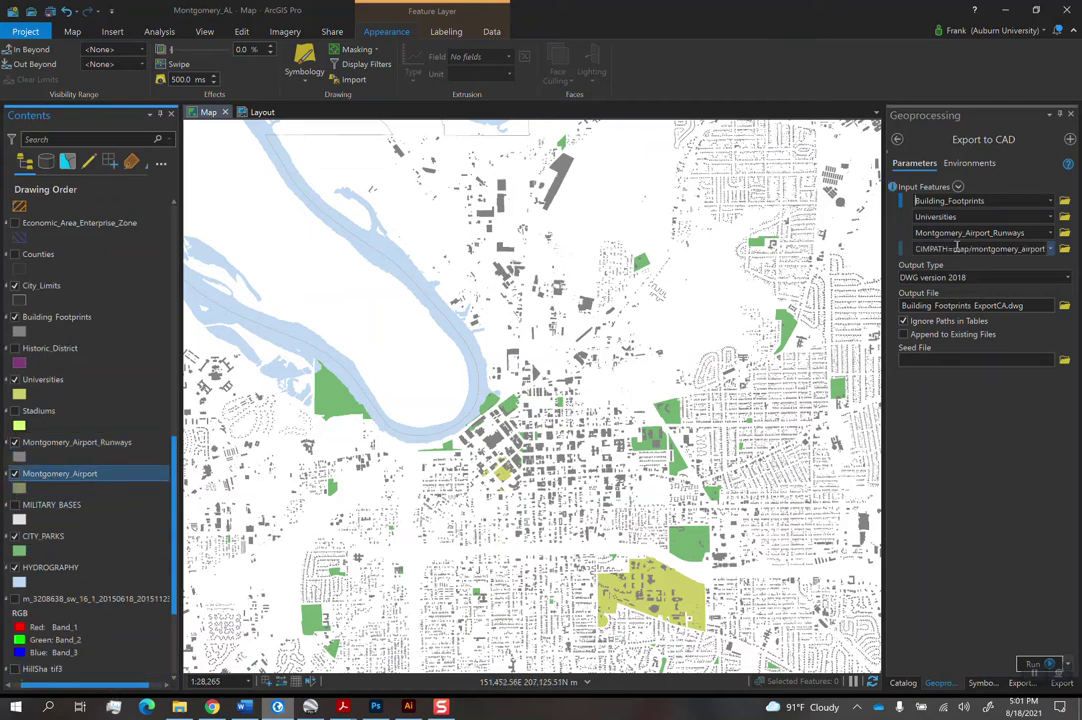
left_click_drag(40, 536, 960, 264)
left_click(44, 569)
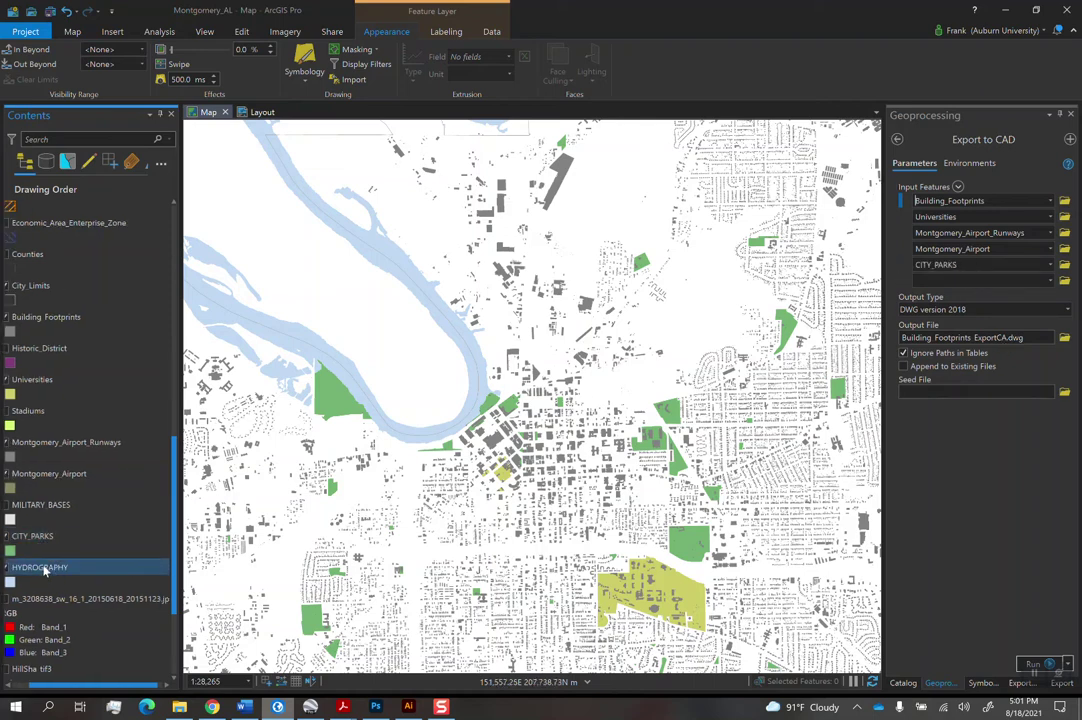
left_click_drag(44, 569, 950, 281)
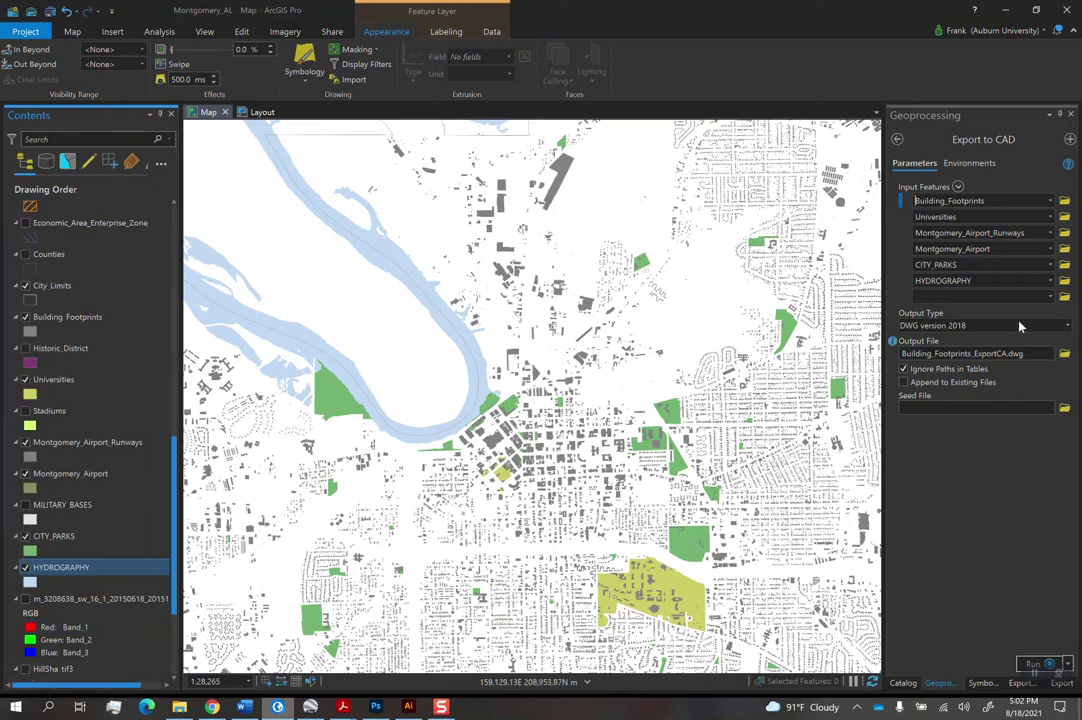
Choose DWG version 2018 as the output type of the CAD export
left_click(1050, 298)
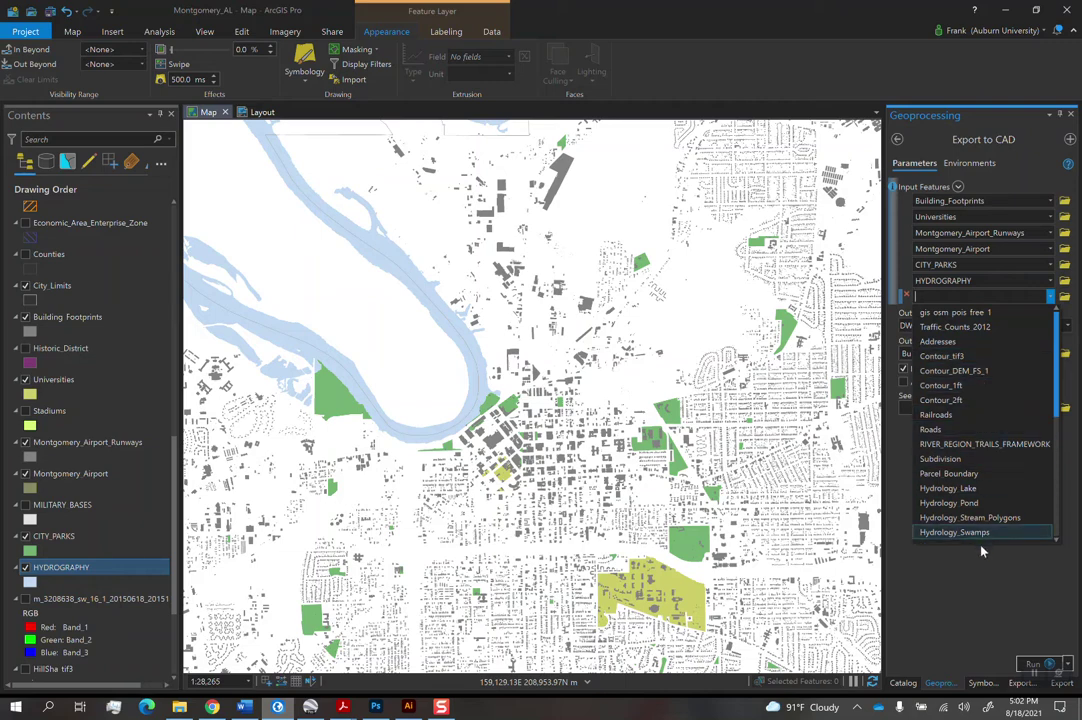
left_click(979, 600)
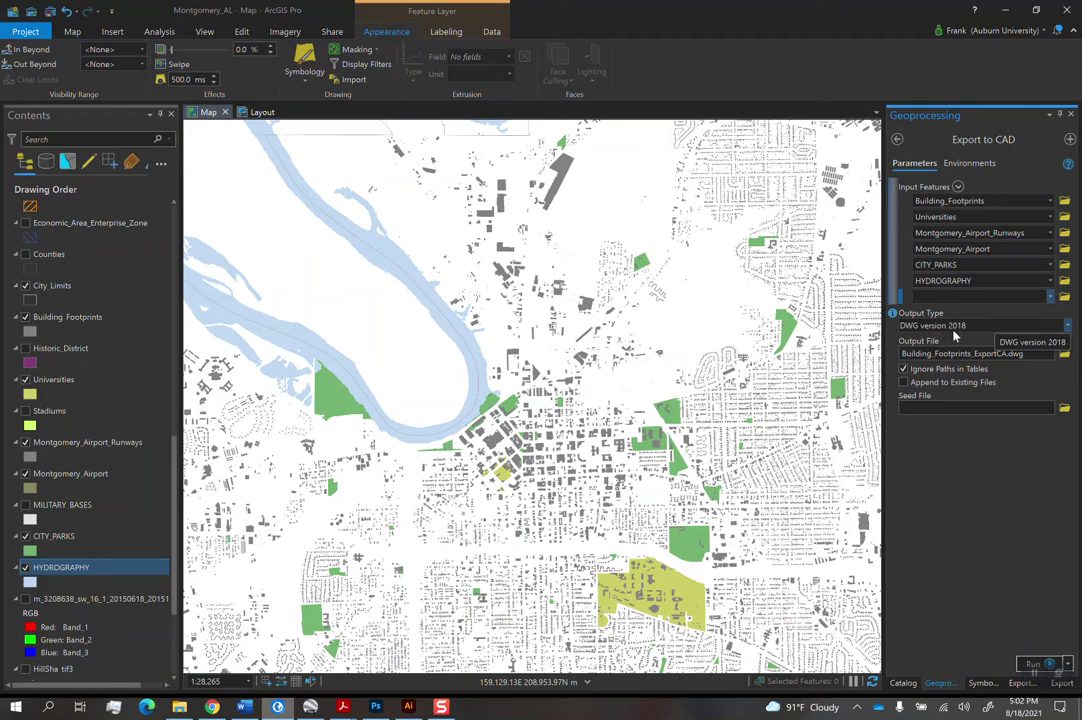
left_click(1047, 327)
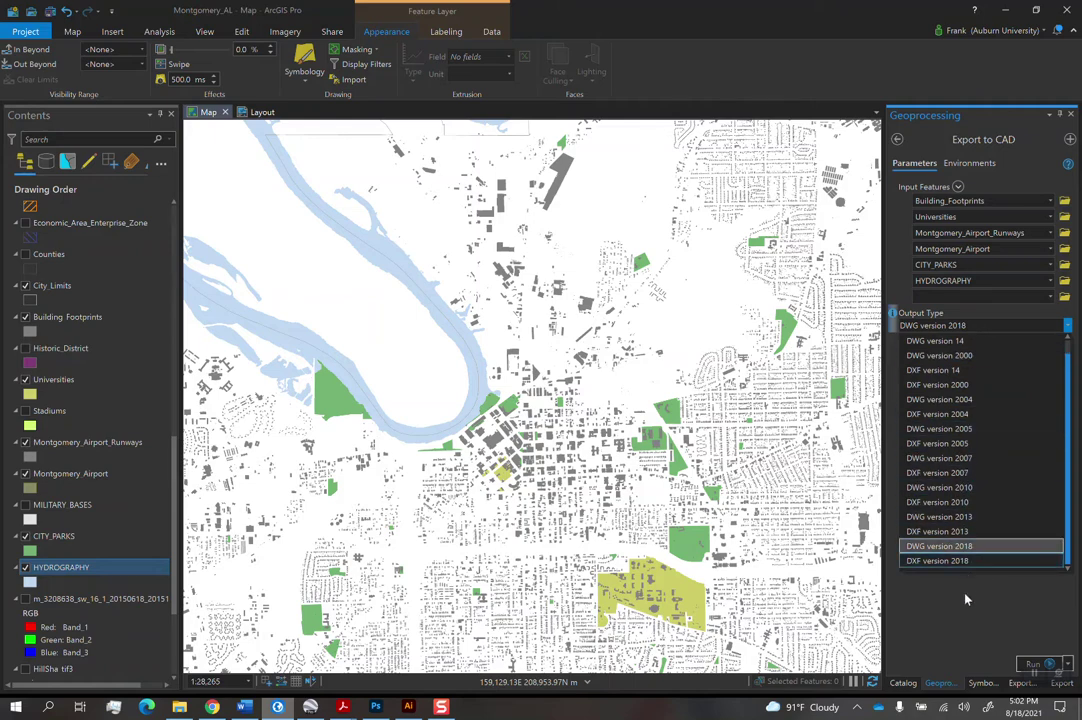
left_click(935, 546)
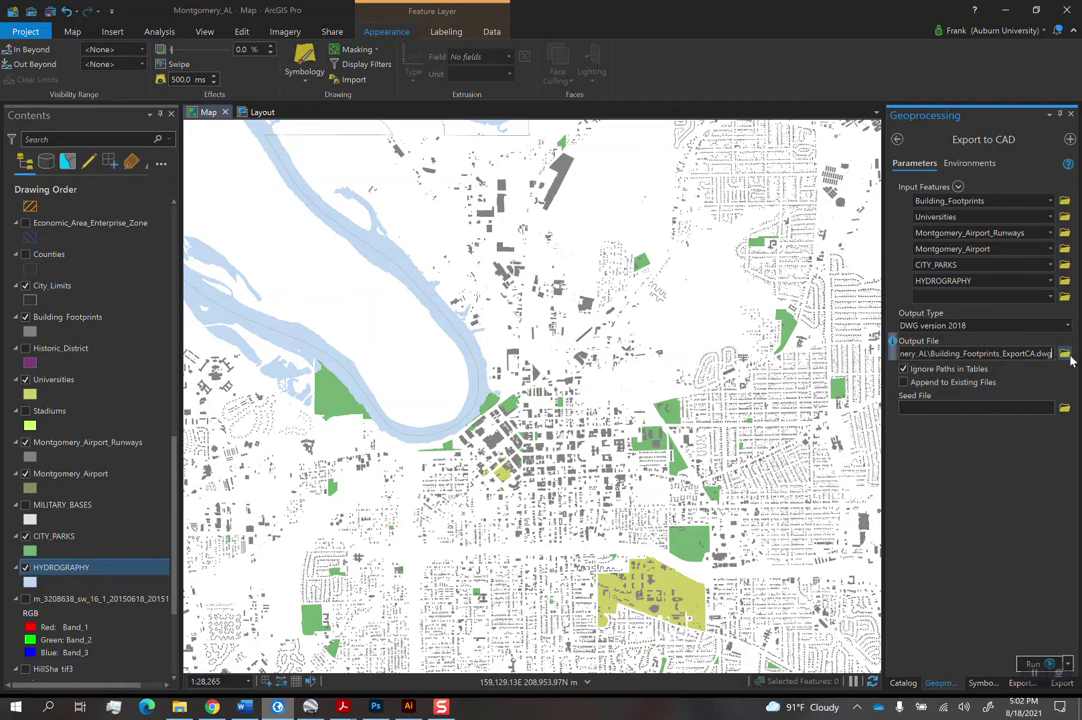
Set the output file to MONTGOMERY_AL on the Desktop
left_click(942, 355)
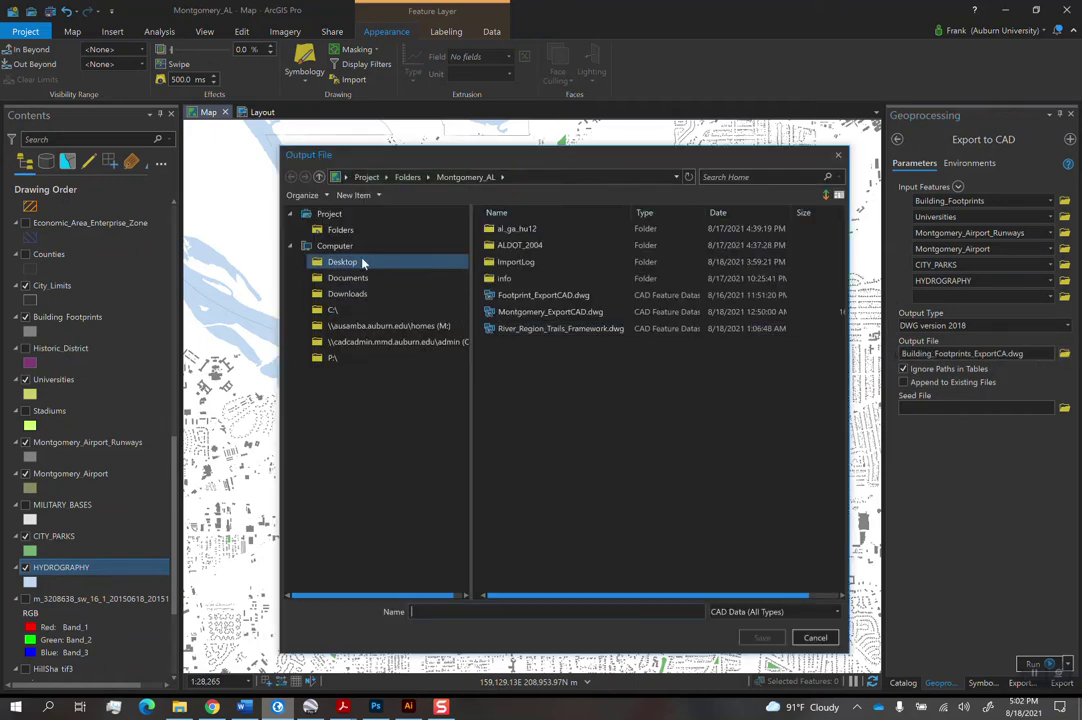
left_click(392, 263)
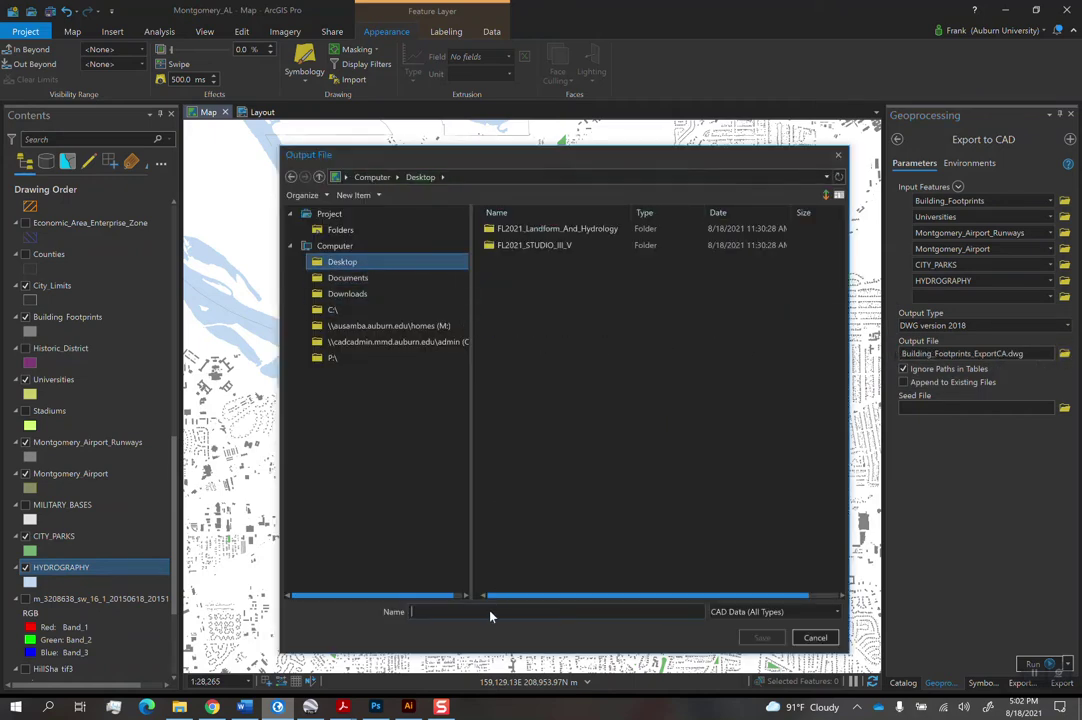
left_click(489, 615)
type("mONTG")
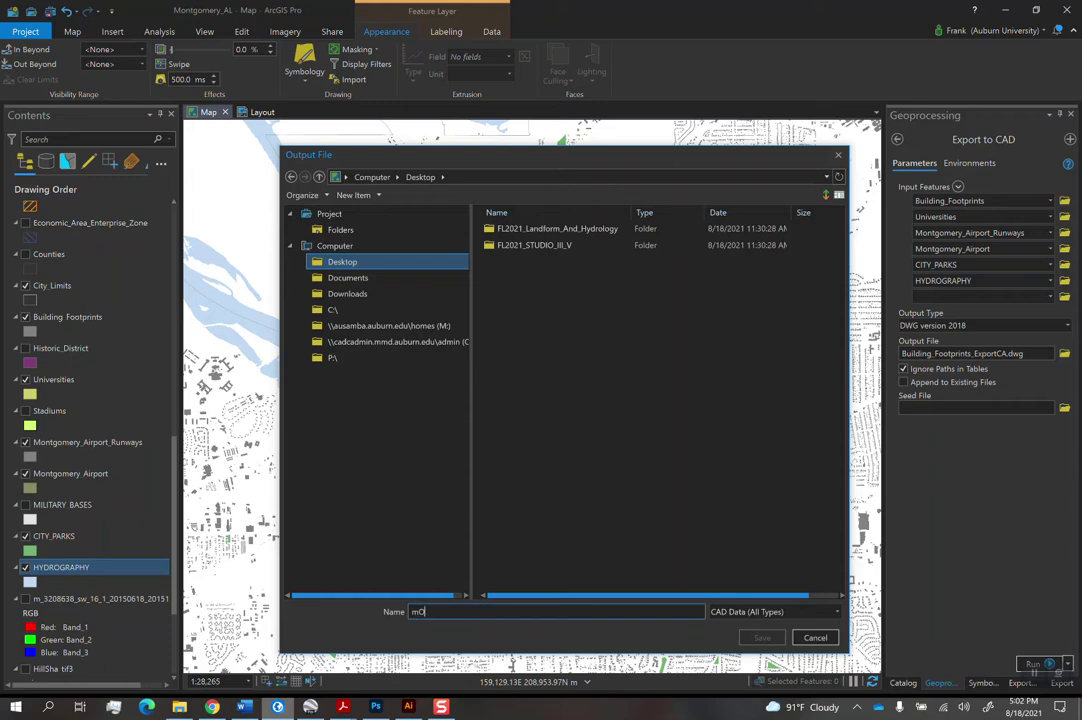
key("BackSpace")
key("BackSpace")
type("MONTGOMERY_AL")
key("Return")
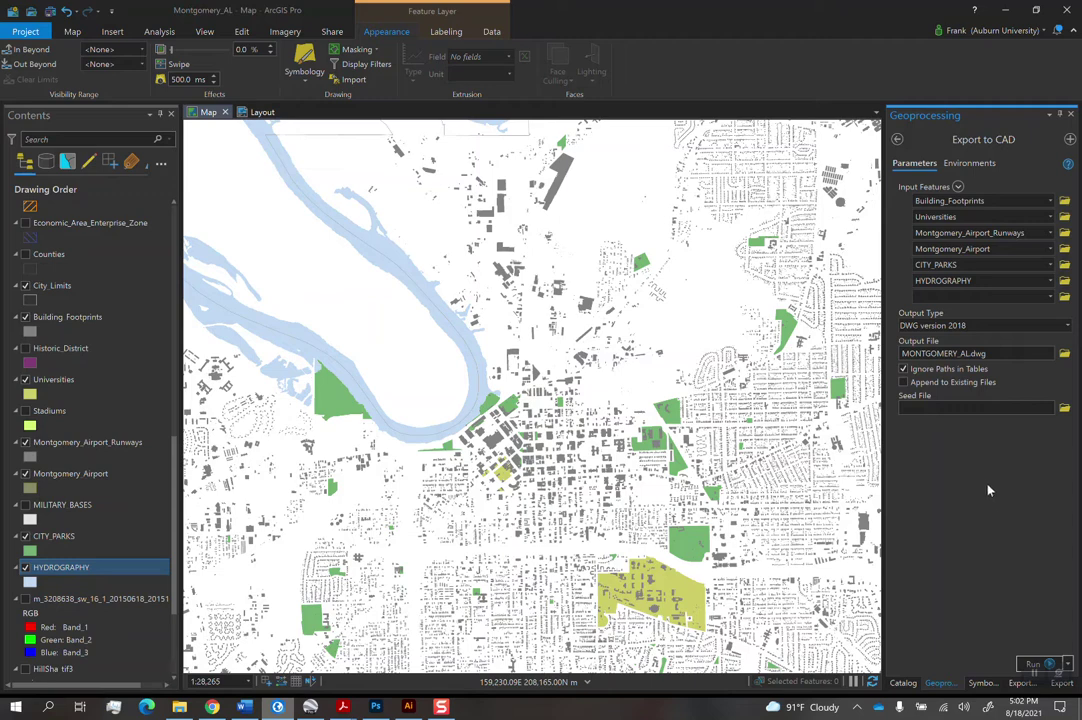
Set the export's output coordinate system to that of the current map
left_click(972, 164)
left_click(1050, 217)
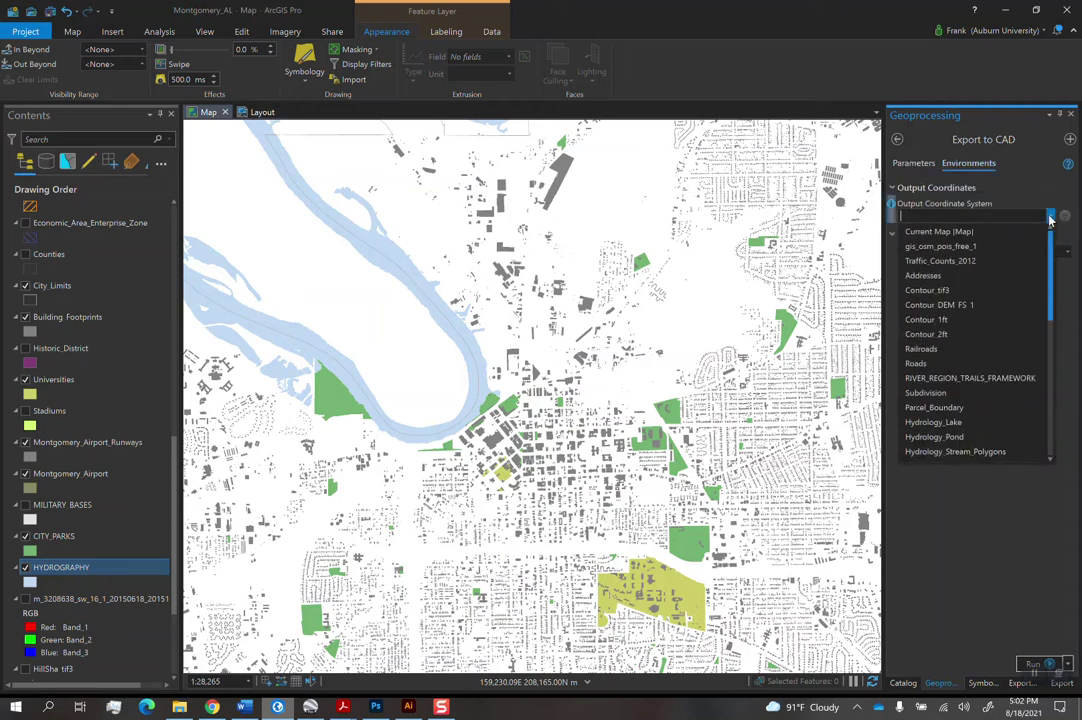
left_click(991, 236)
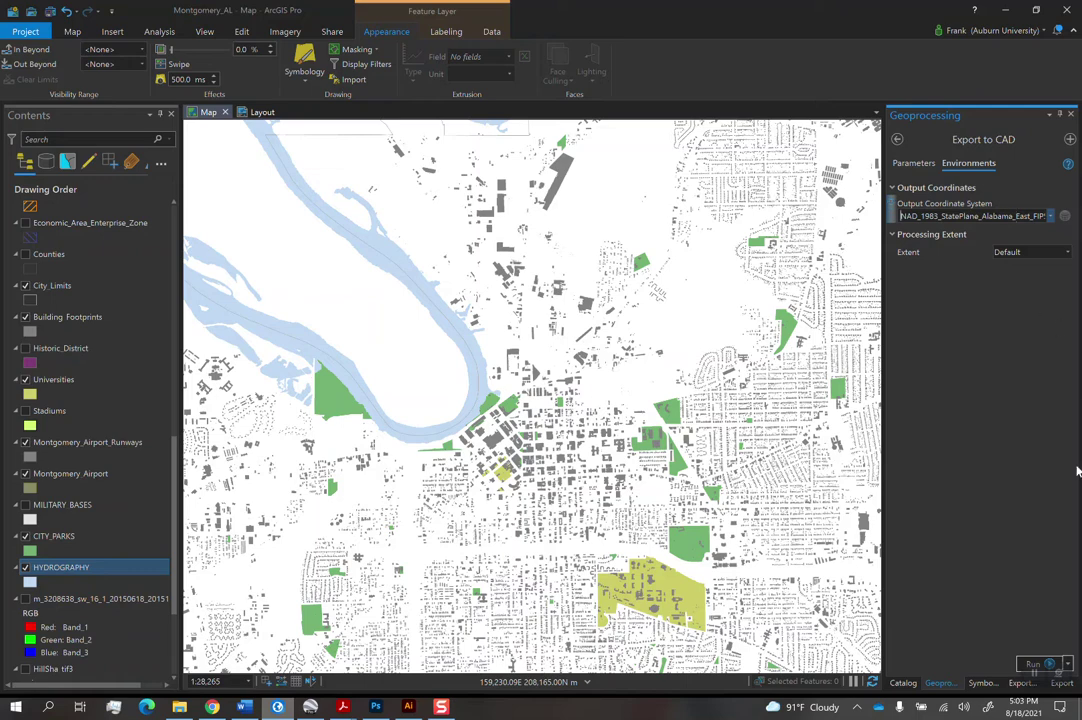
left_click(1049, 217)
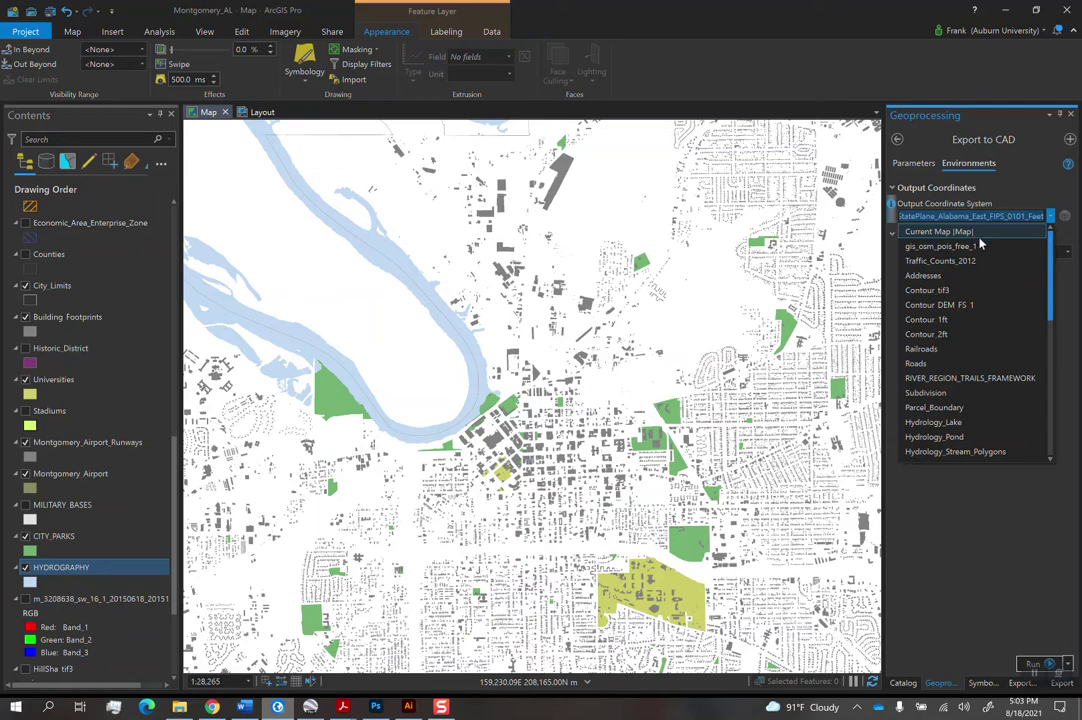
left_click(942, 592)
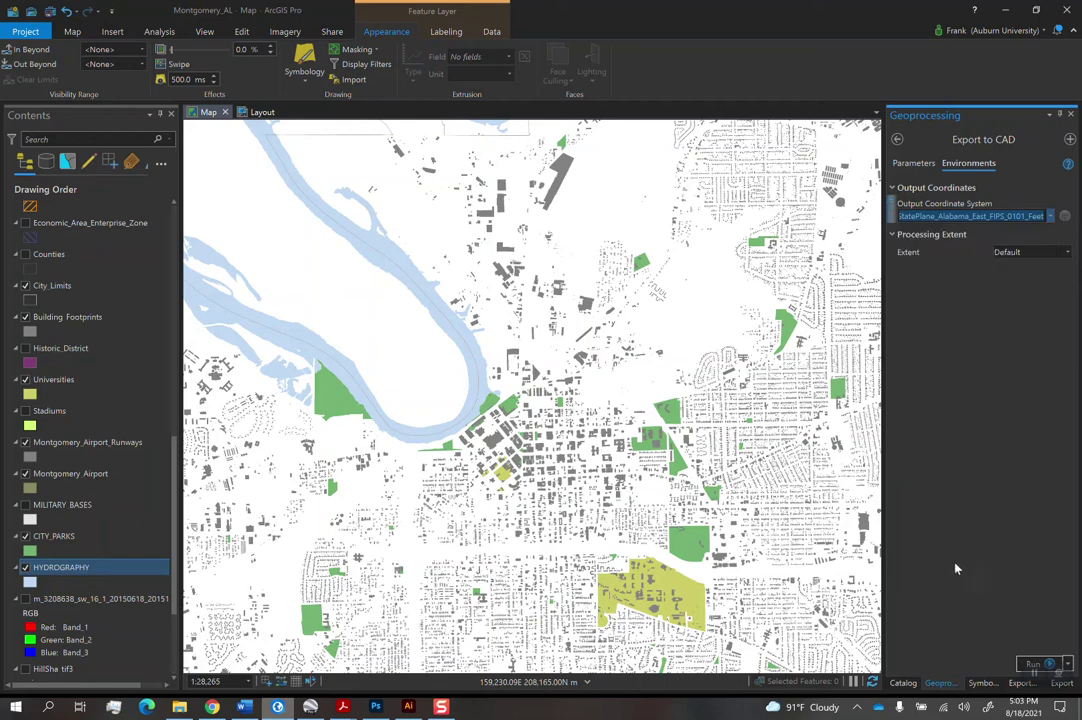
Limit the processing extent to the current map display and run the CAD export
left_click(1067, 256)
left_click(978, 312)
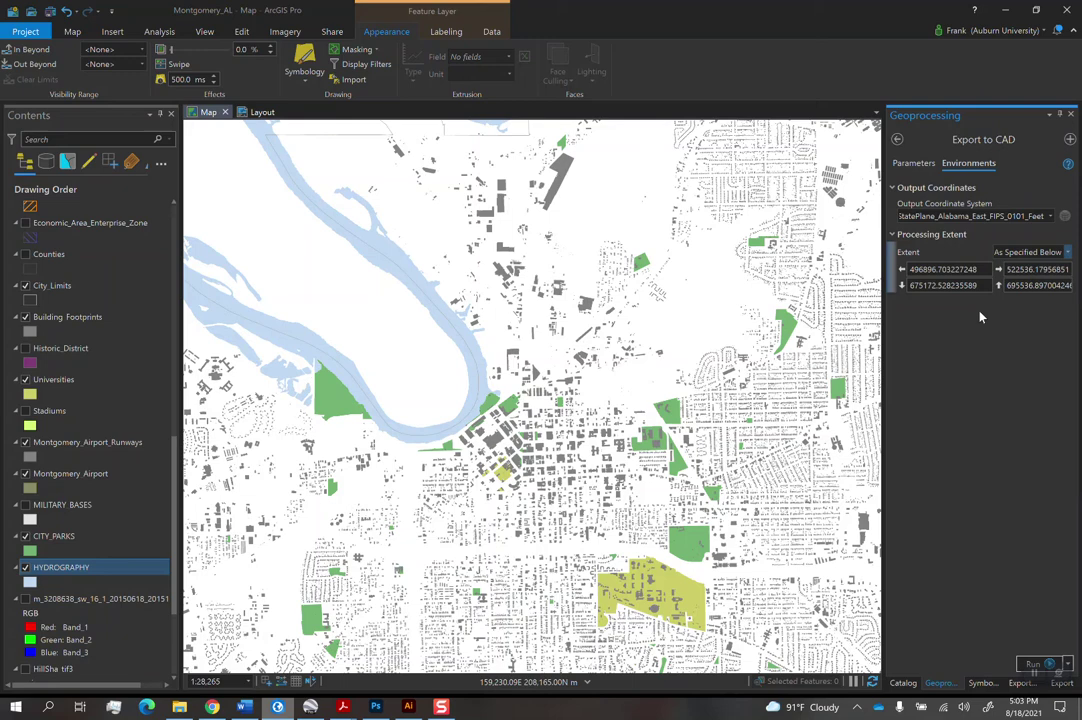
left_click(1067, 253)
left_click(1067, 253)
left_click(1034, 663)
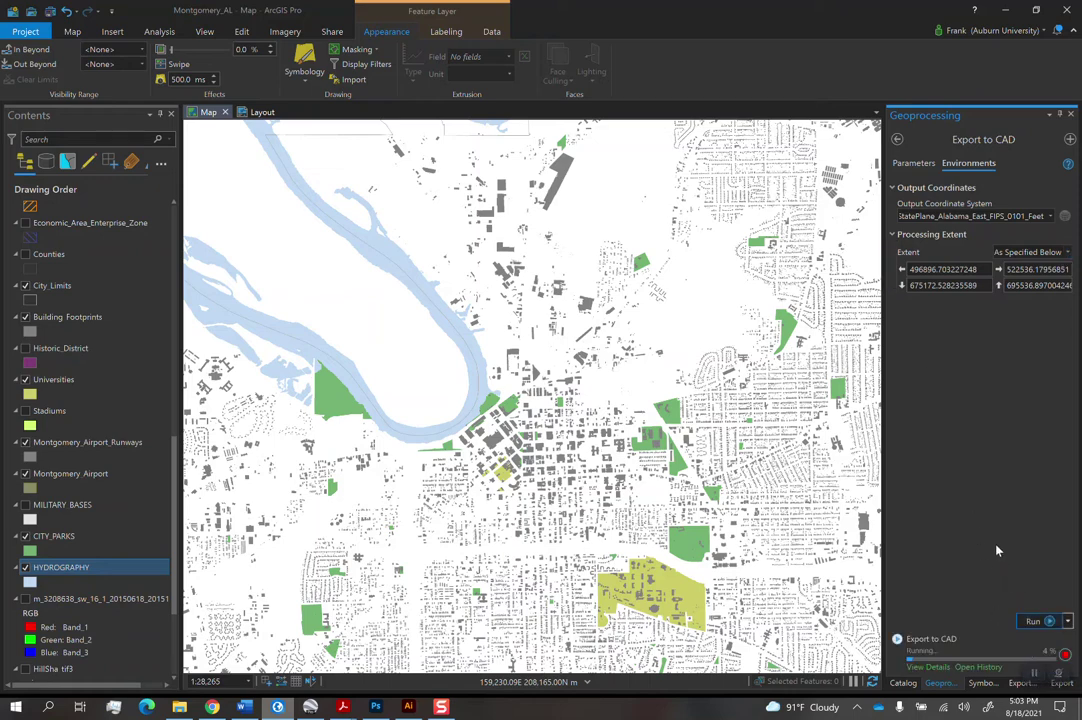
Launch Rhino 7 and dismiss its start window to reach an empty untitled model
left_click(16, 707)
left_click(256, 347)
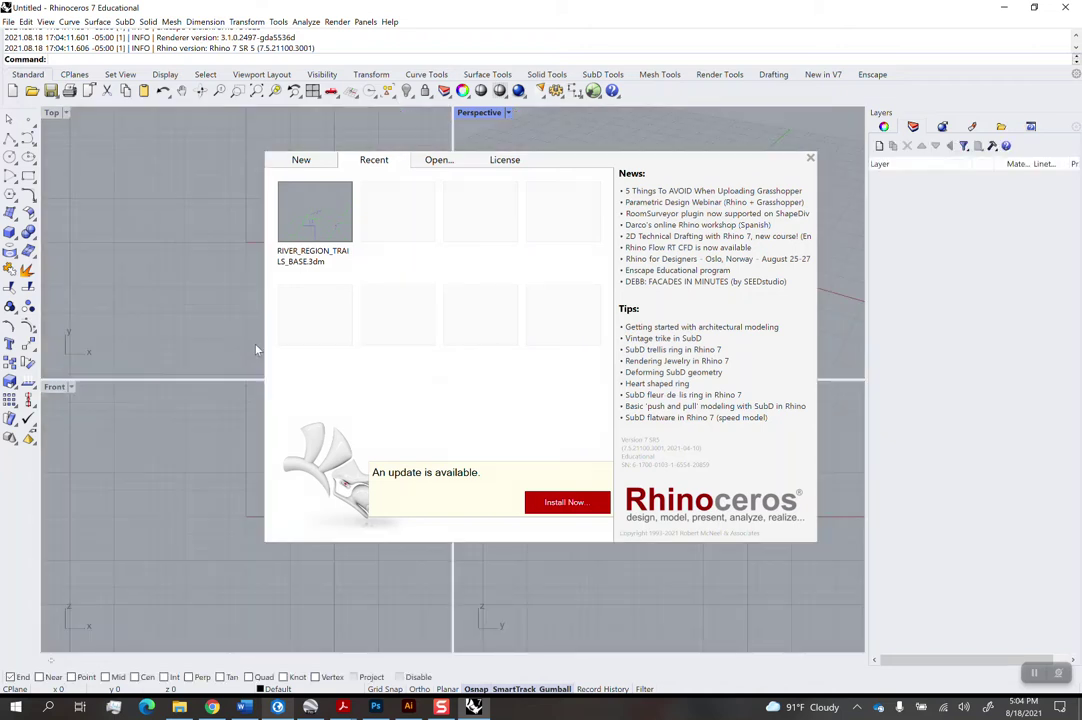
left_click(256, 350)
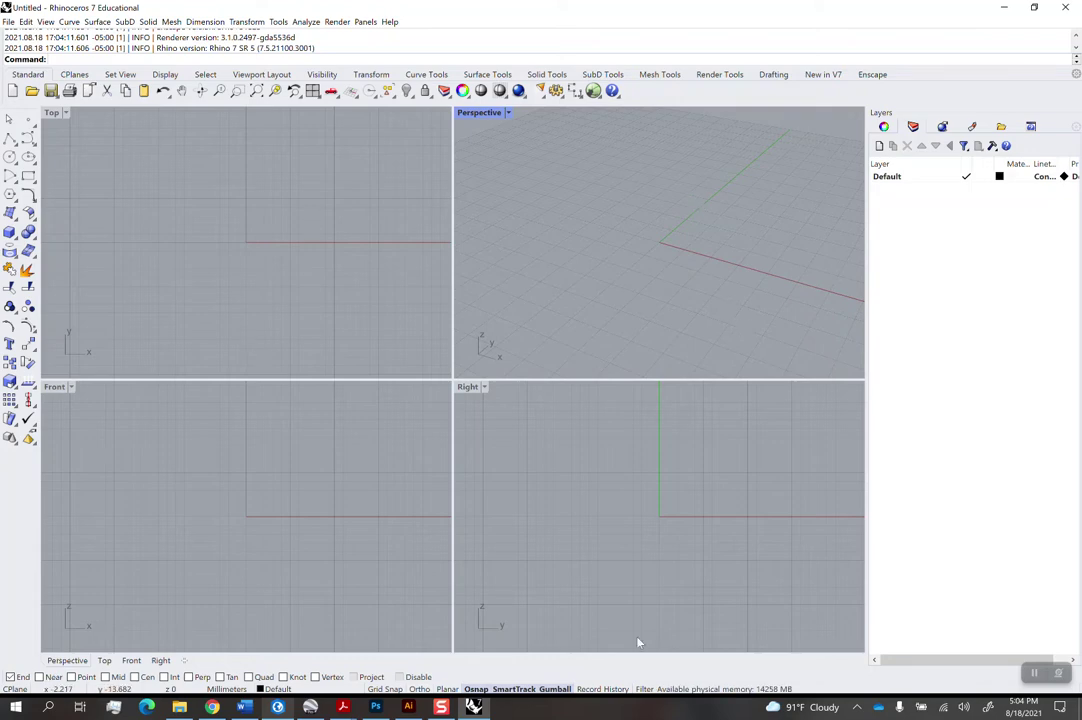
Return to ArcGIS Pro and list the map layers by data source to locate the exported CAD layers from the Desktop
left_click(1004, 7)
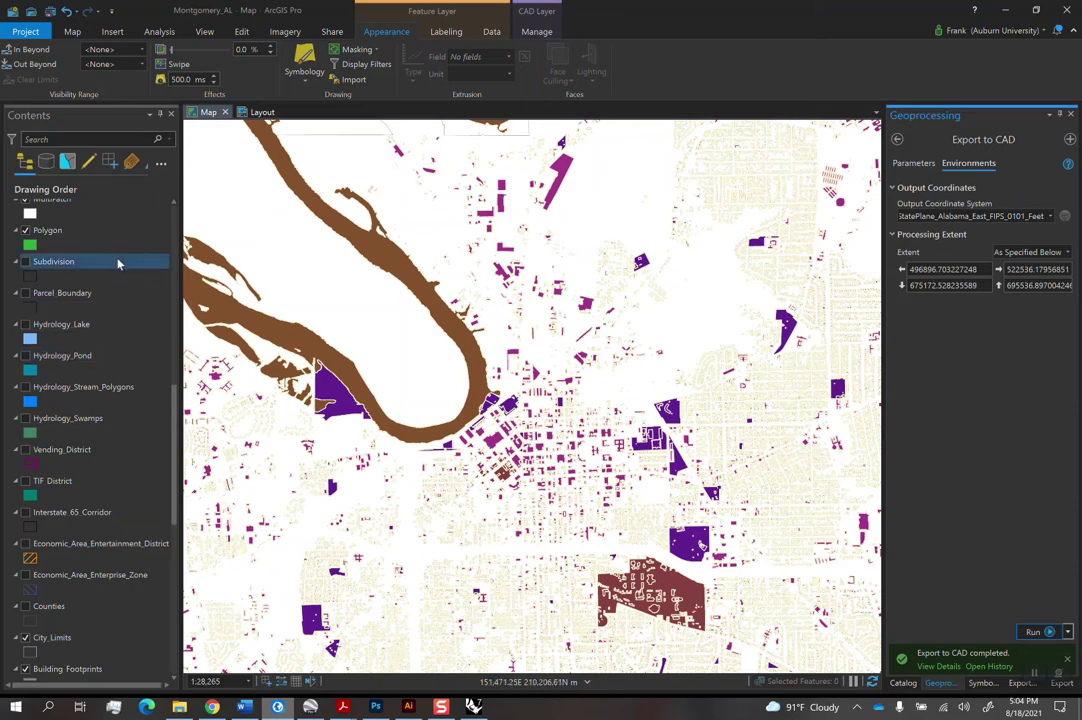
left_click(985, 658)
left_click(873, 344)
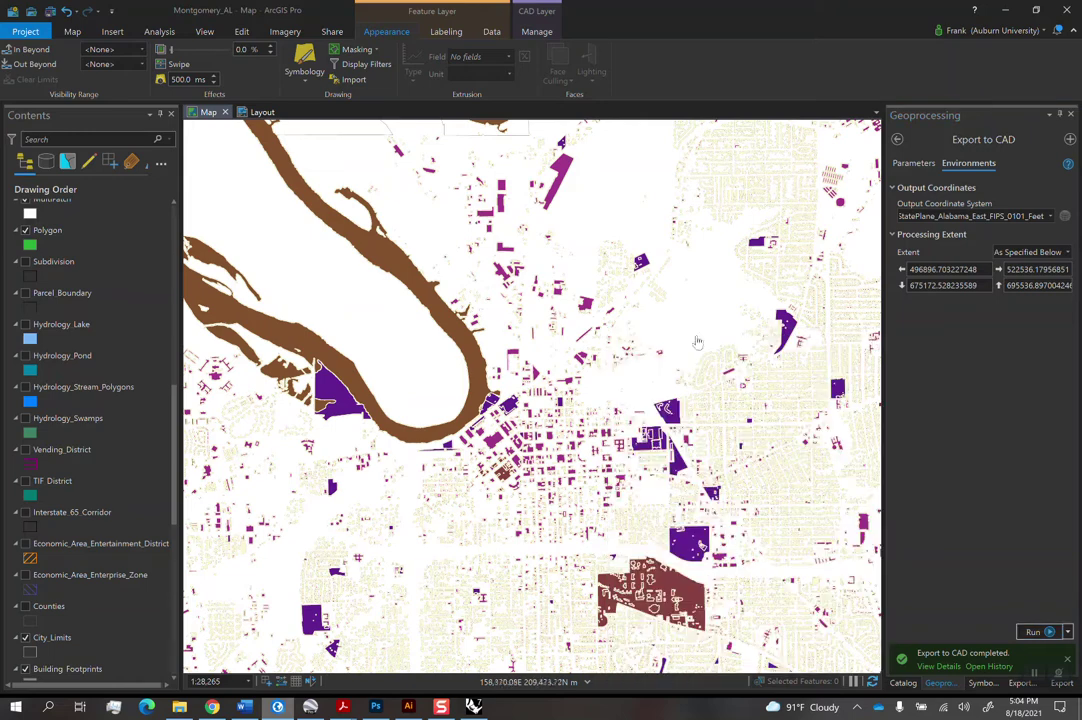
left_click(138, 264)
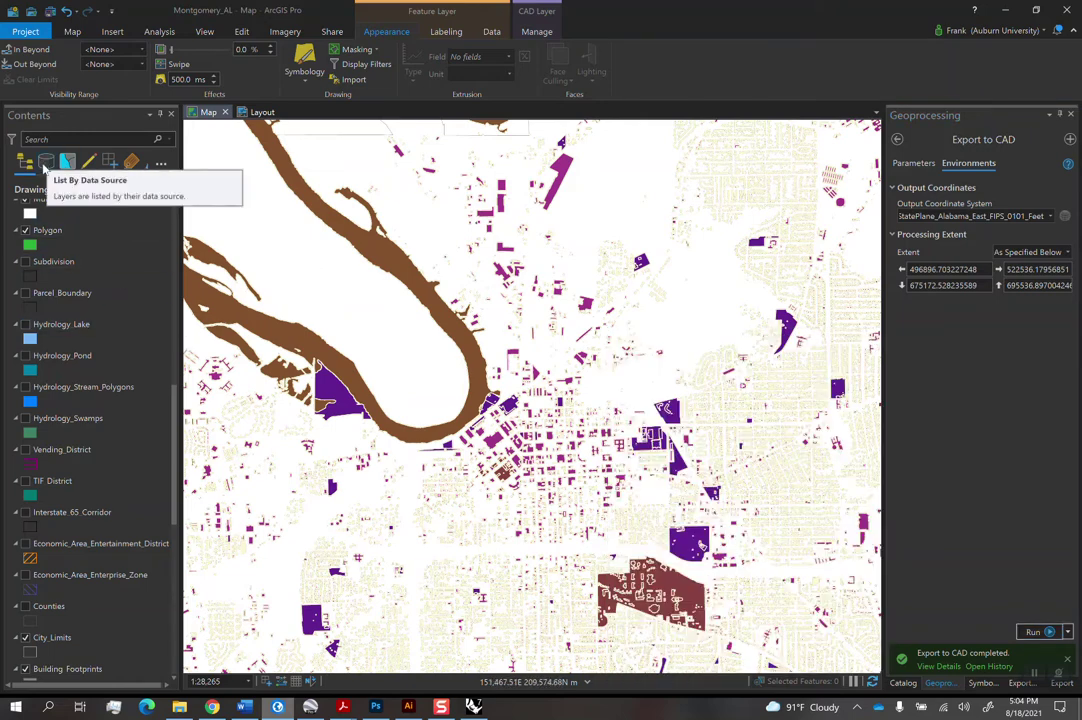
left_click(46, 163)
scroll(105, 350, "down", 6)
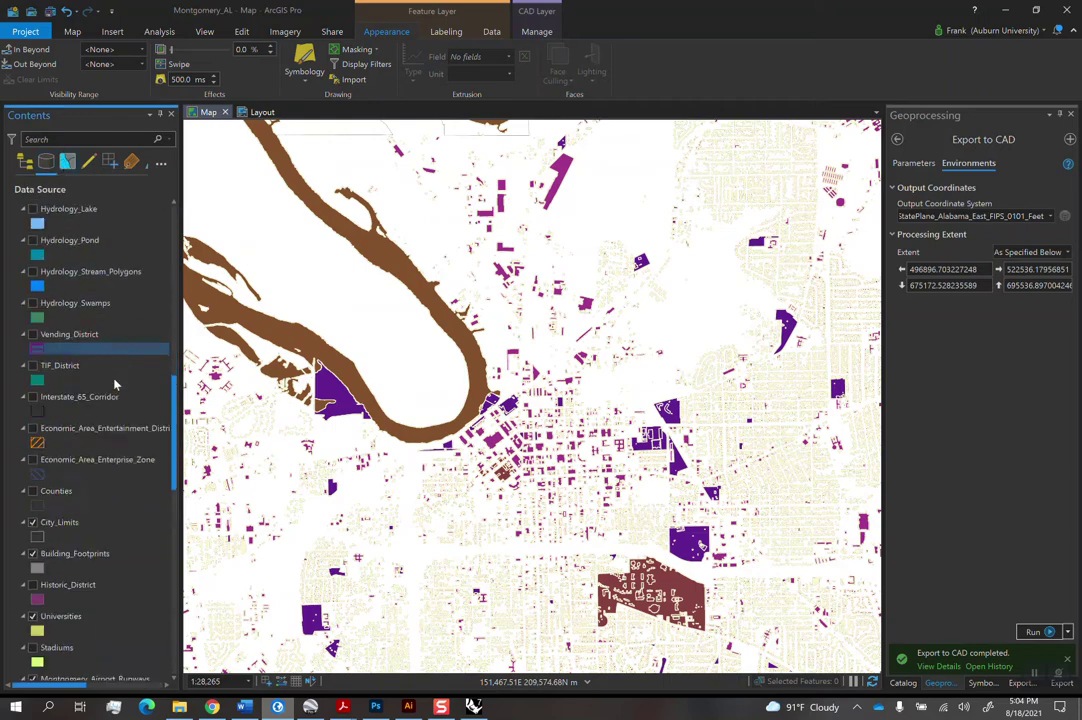
scroll(115, 378, "down", 3)
scroll(116, 375, "up", 5)
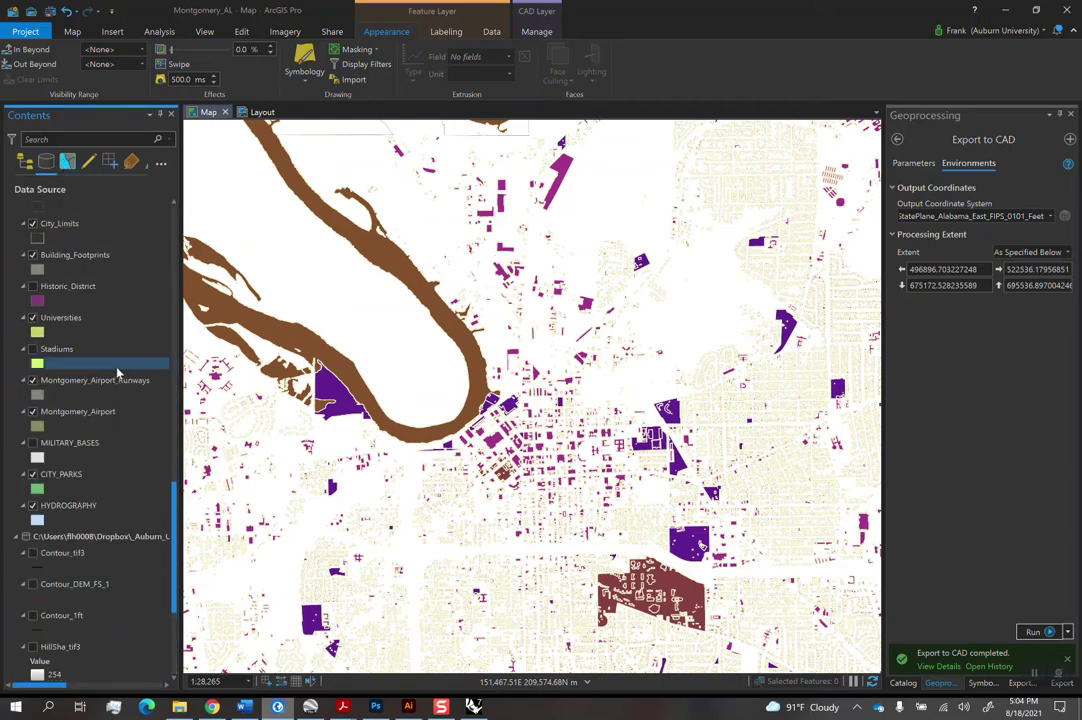
scroll(117, 372, "up", 15)
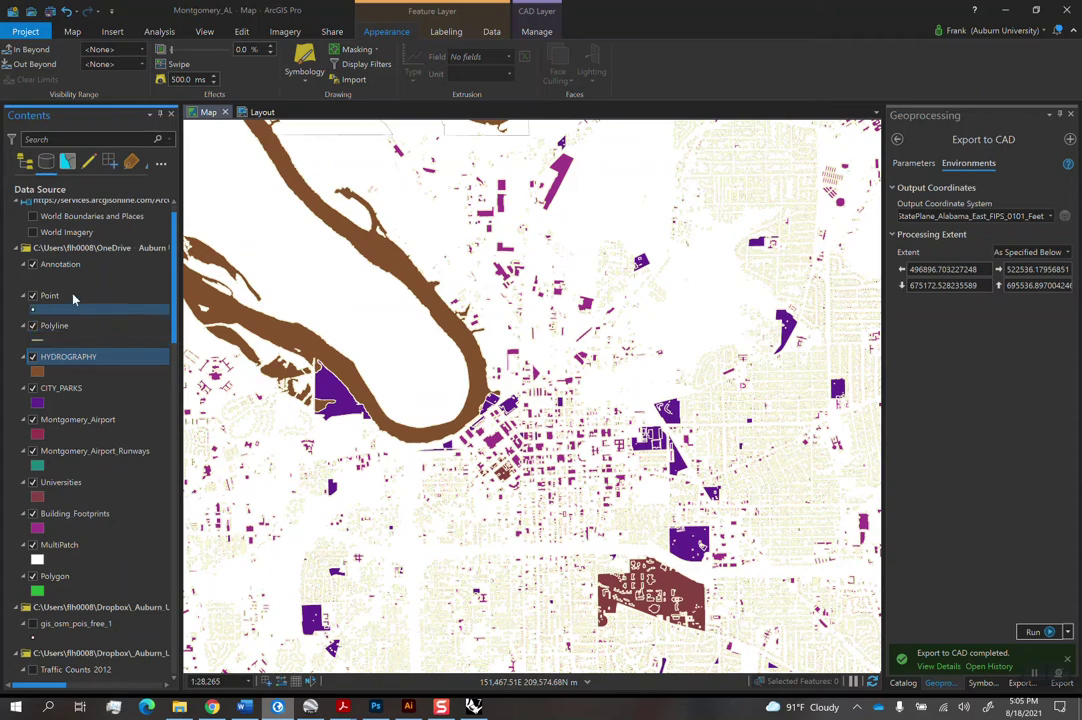
Remove the exported CAD layers, Annotation through Polygon, from the map and return the layer list to drawing order
left_click(62, 264)
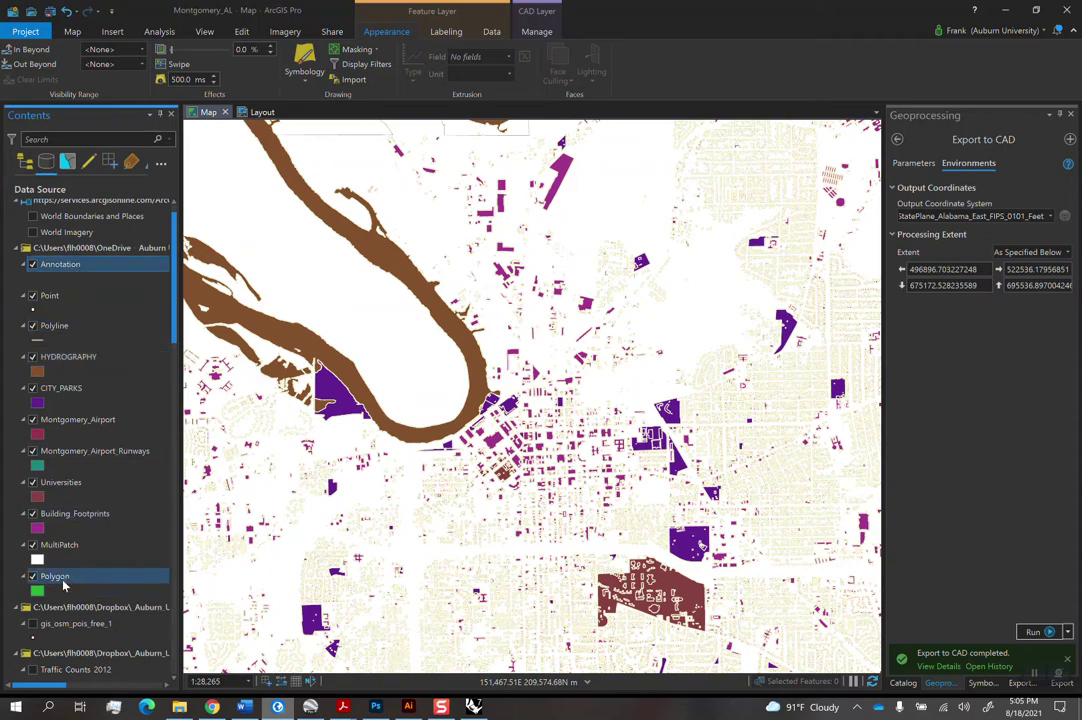
left_click(63, 586, "shift")
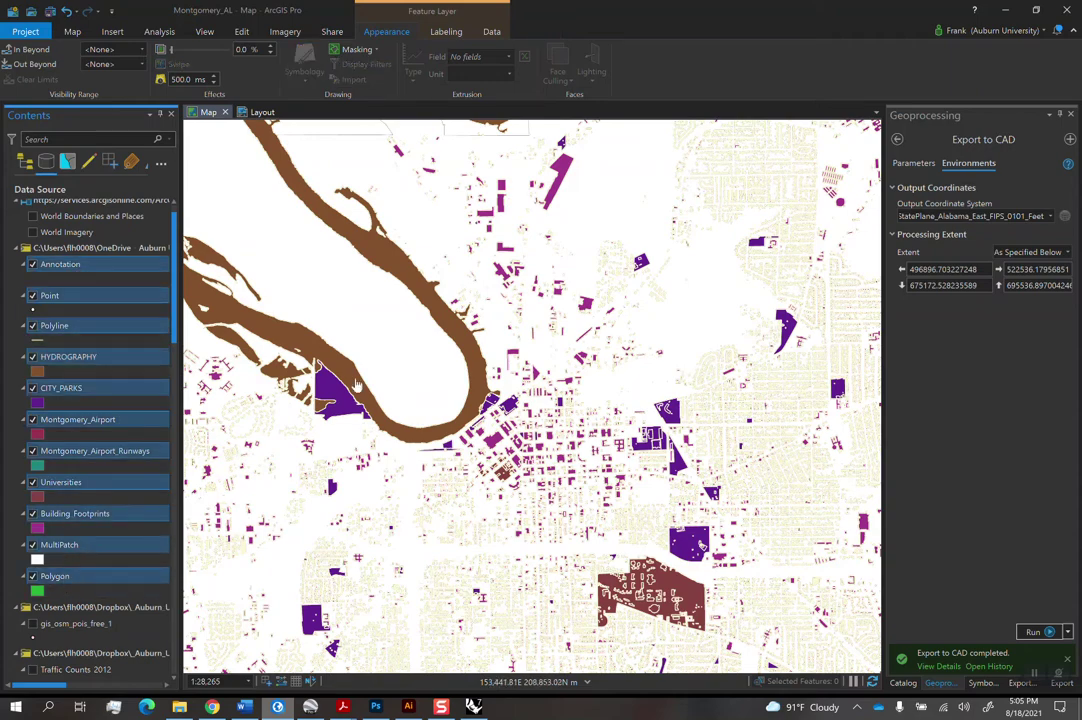
left_click_drag(179, 283, 303, 283)
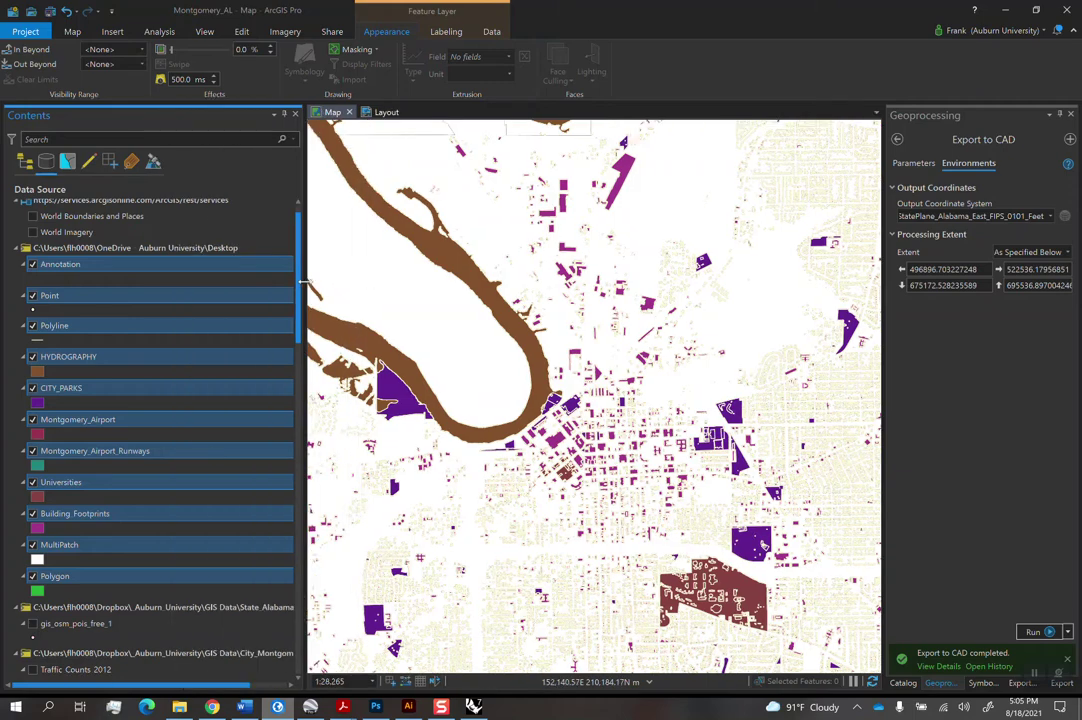
left_click(234, 254)
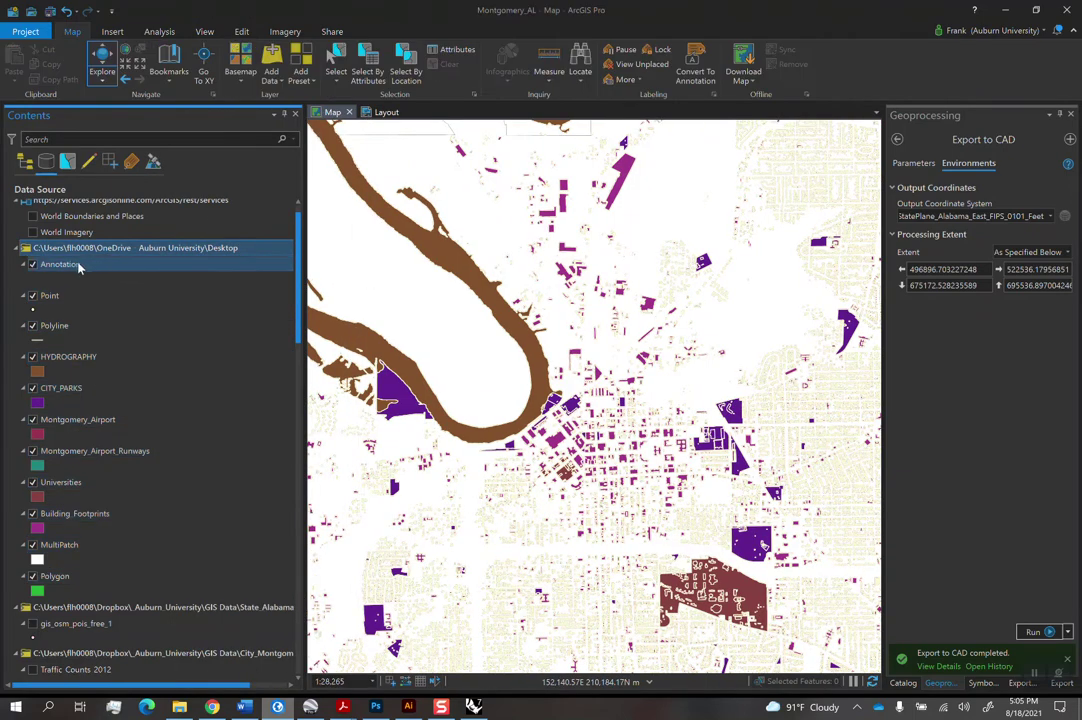
left_click(75, 267)
left_click(67, 580, "ctrl")
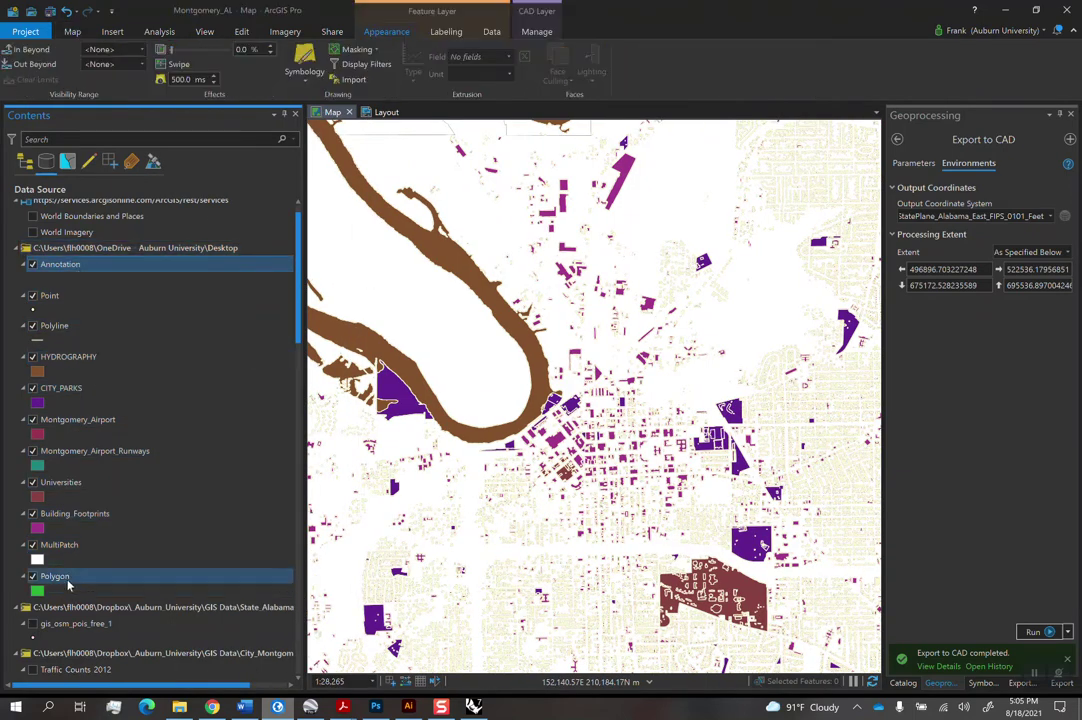
left_click(67, 580, "shift")
right_click(65, 584)
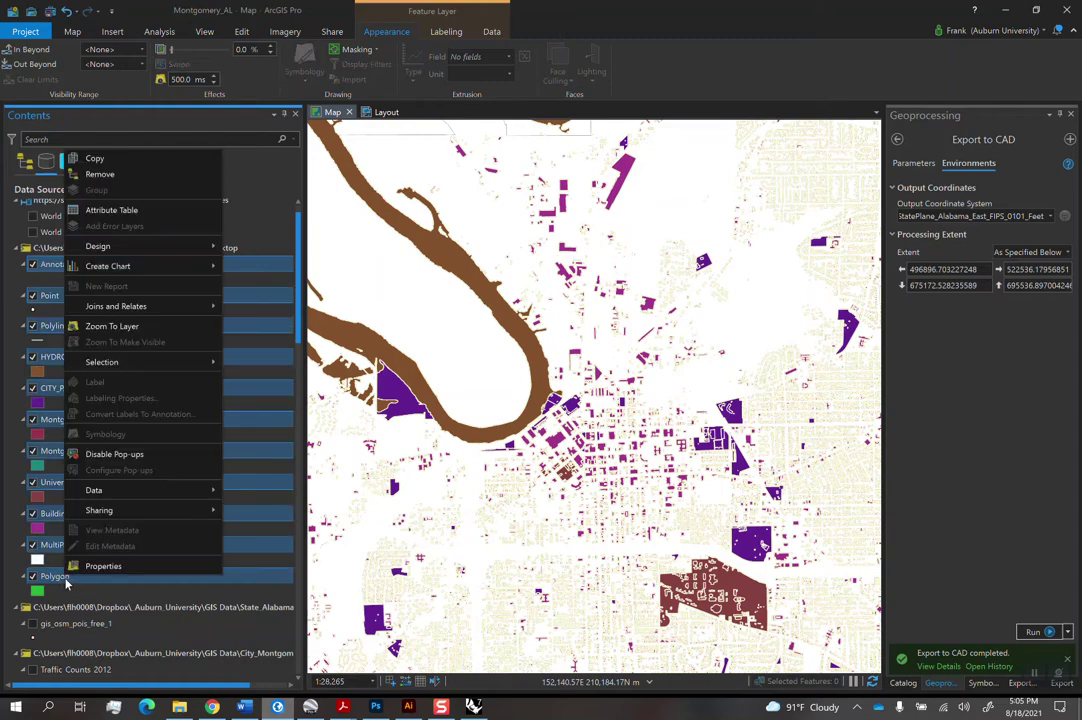
left_click(114, 175)
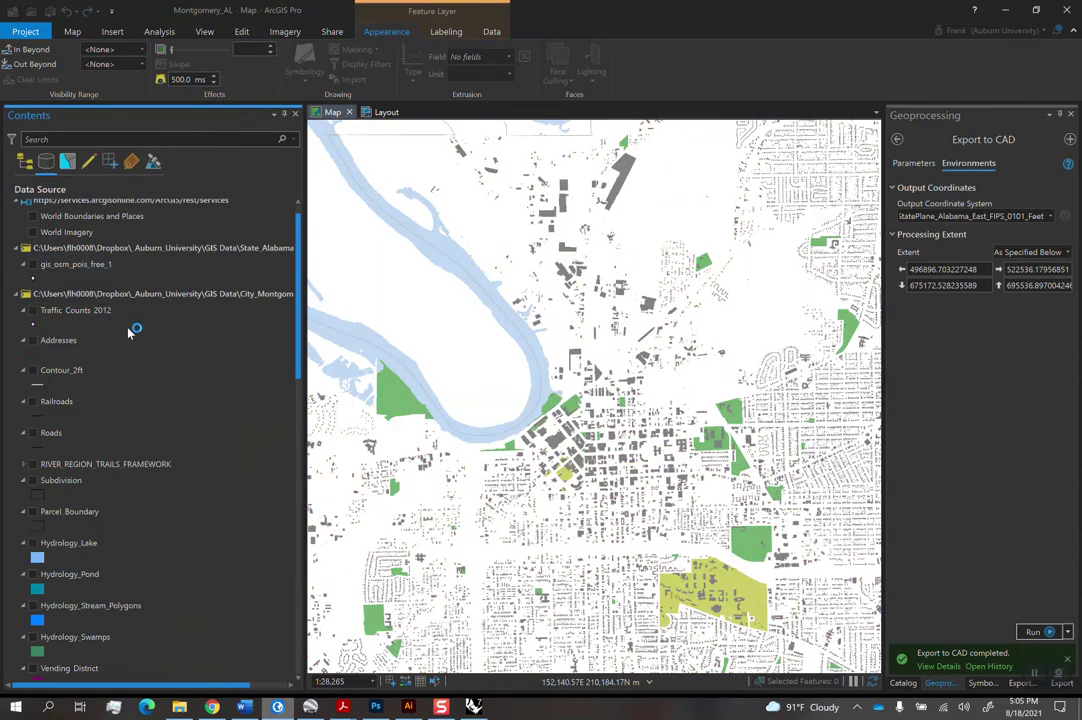
left_click_drag(303, 268, 236, 216)
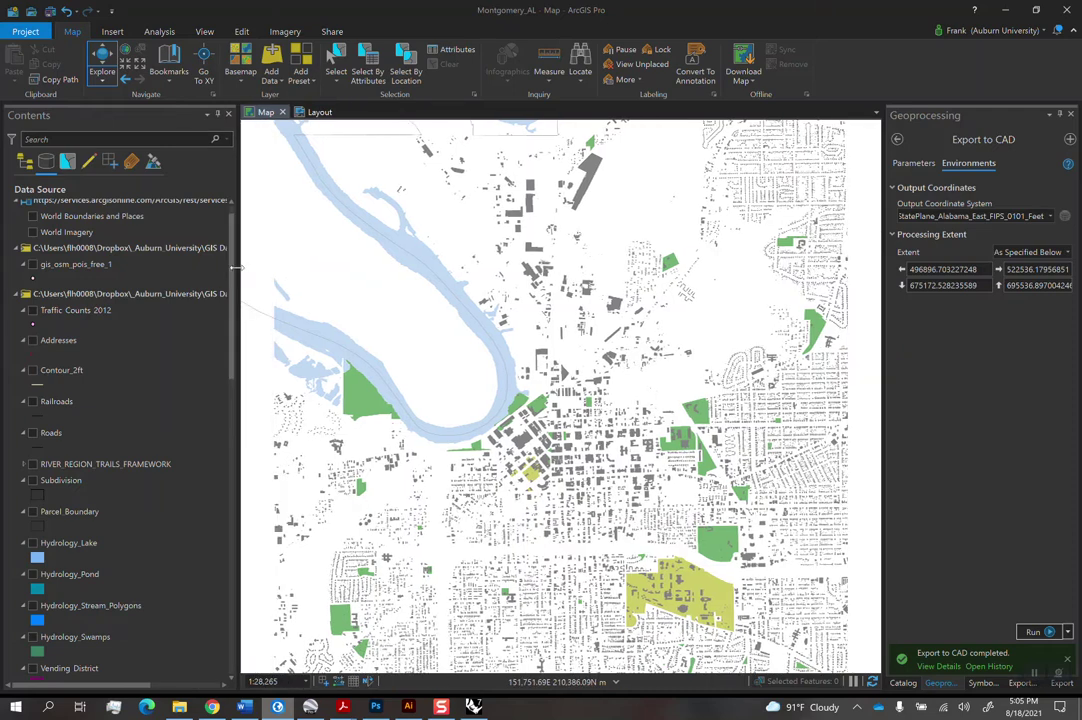
left_click(25, 161)
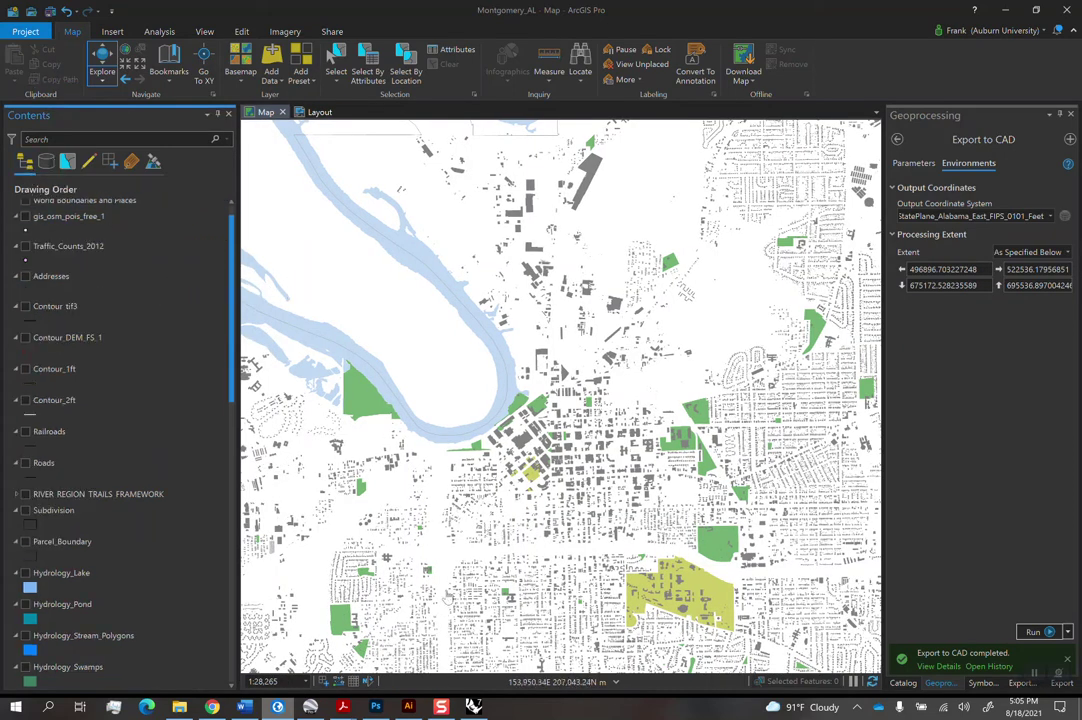
Switch to Rhino, maximize the Perspective viewport and set the model units to Feet
left_click(474, 706)
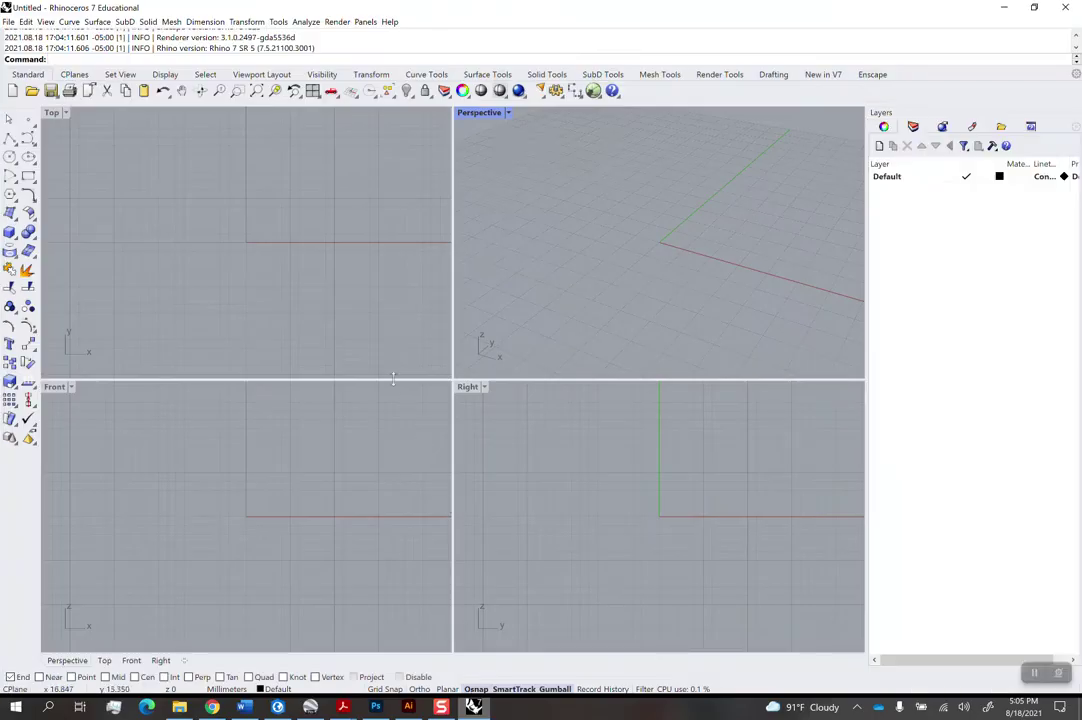
double_click(491, 114)
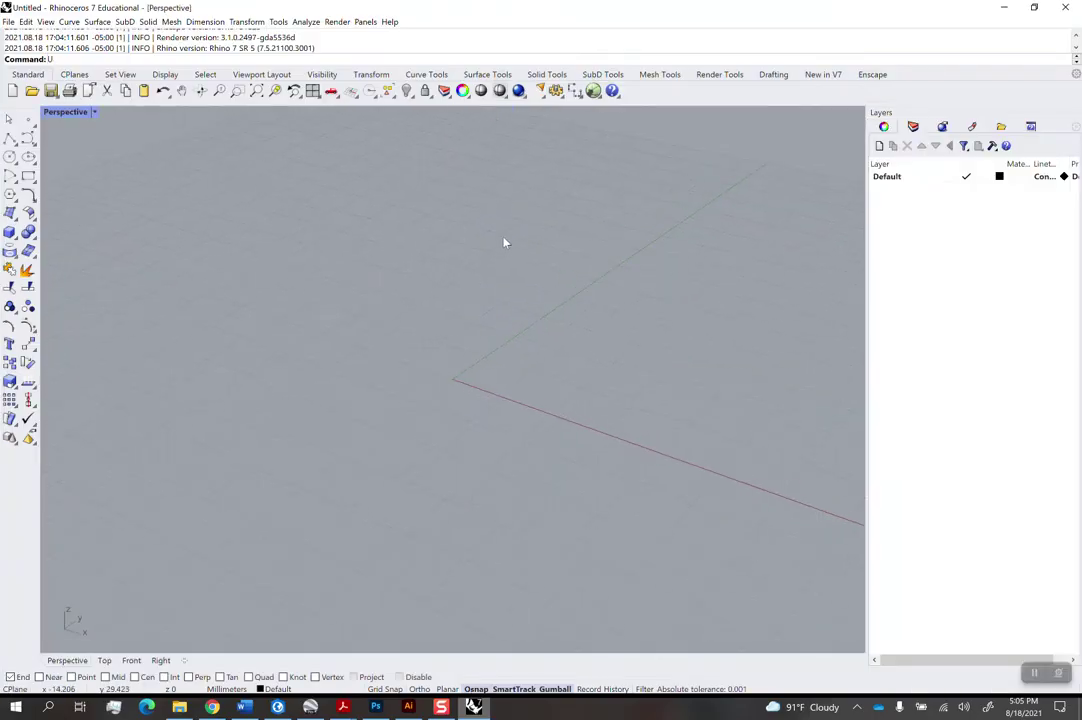
type("nitS")
key("Return")
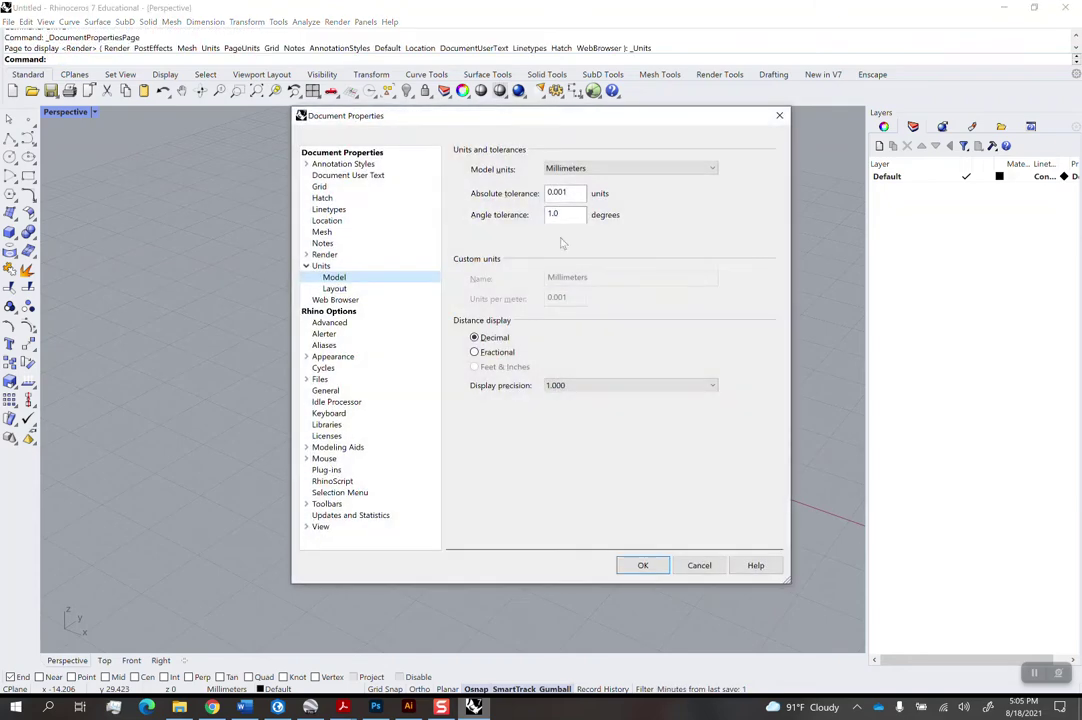
left_click(590, 168)
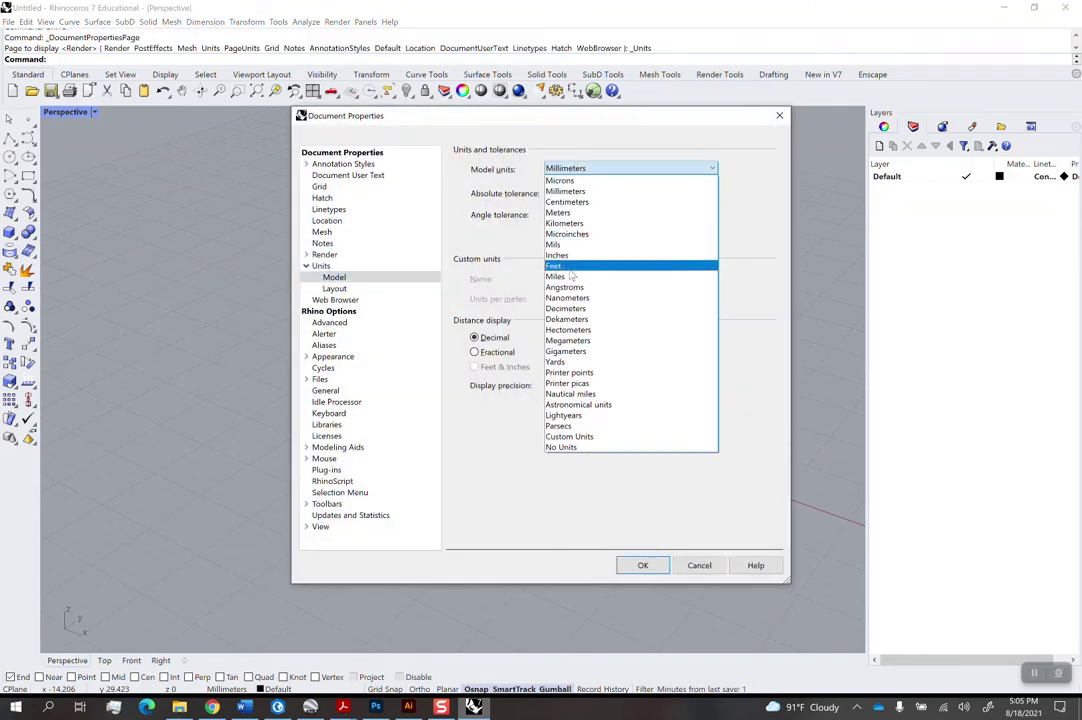
left_click(571, 267)
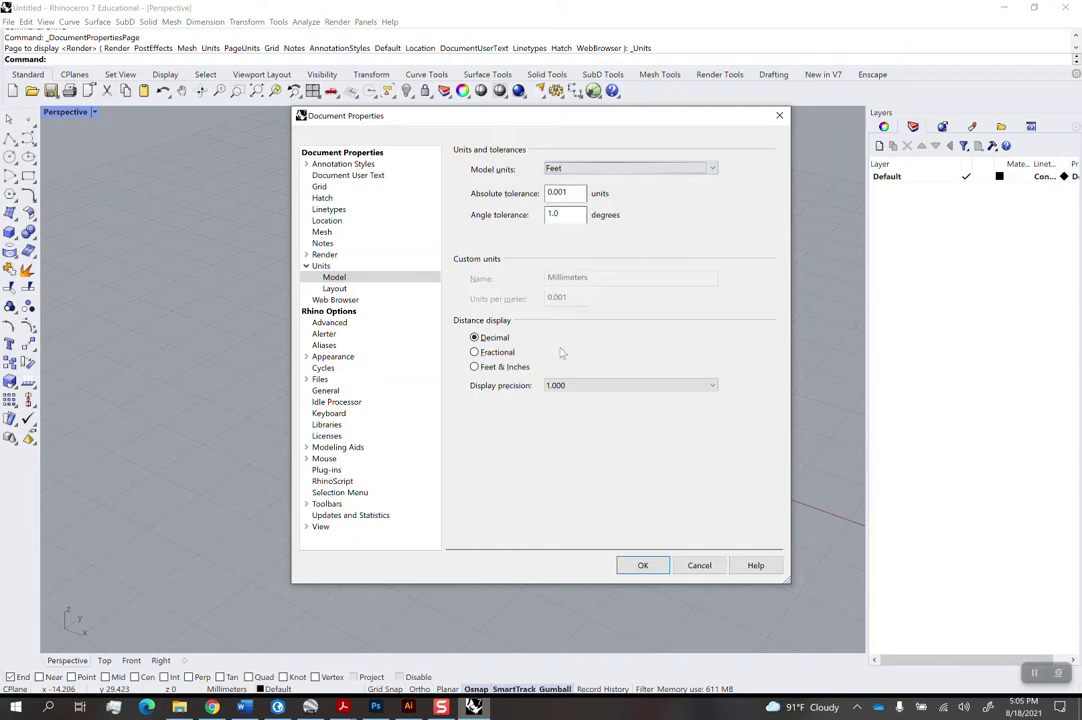
left_click(645, 566)
Start importing MONTGOMERY_AL.dwg from the Desktop into the model
right_click_drag(356, 325, 454, 375)
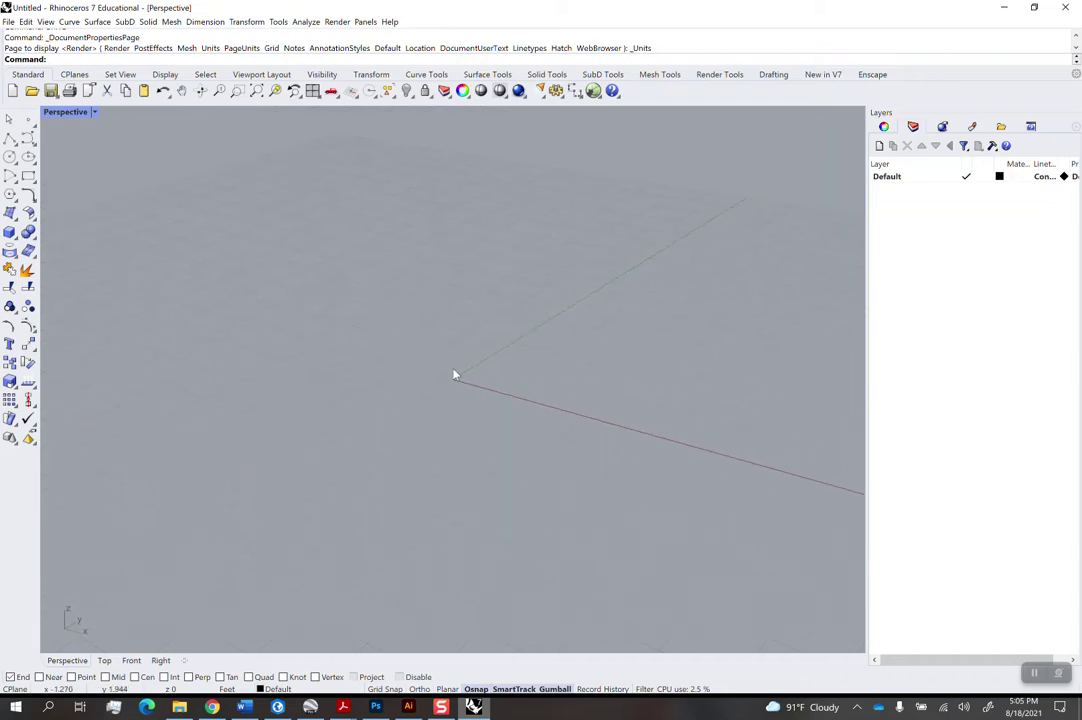
type("import")
key("Return")
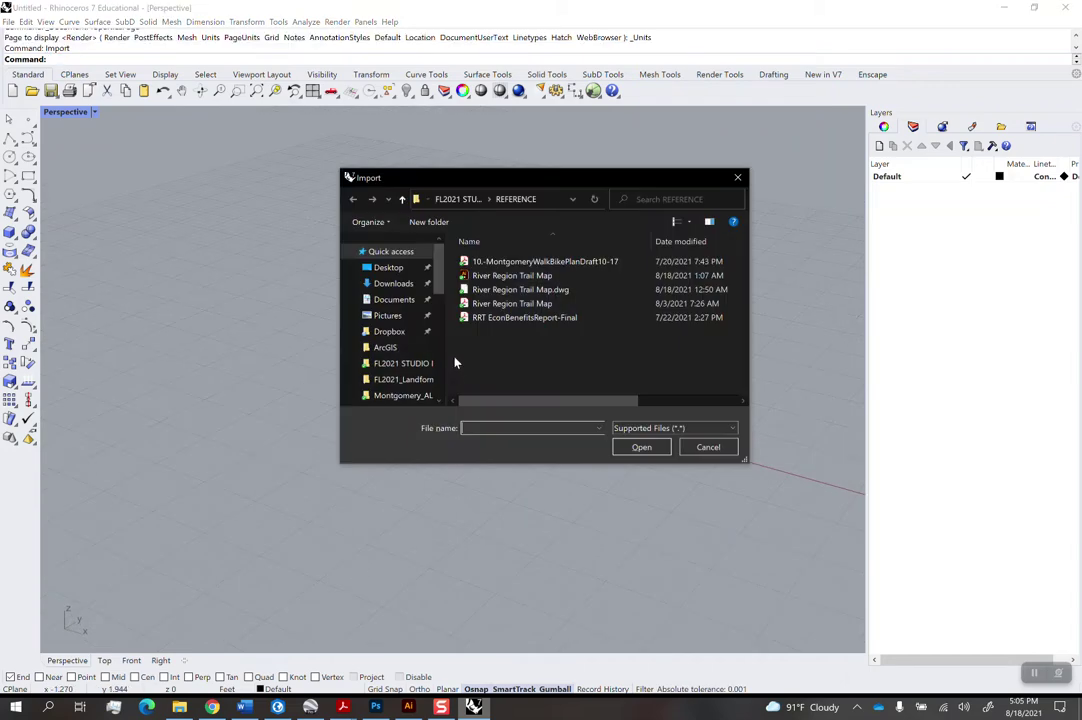
left_click(389, 267)
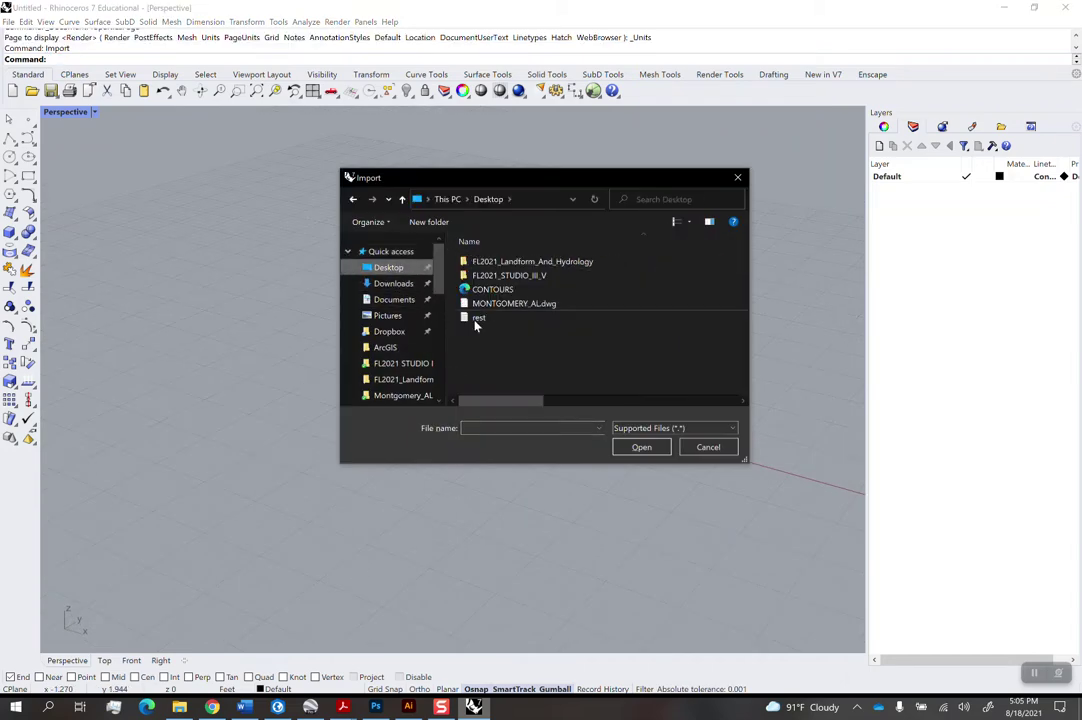
left_click(529, 306)
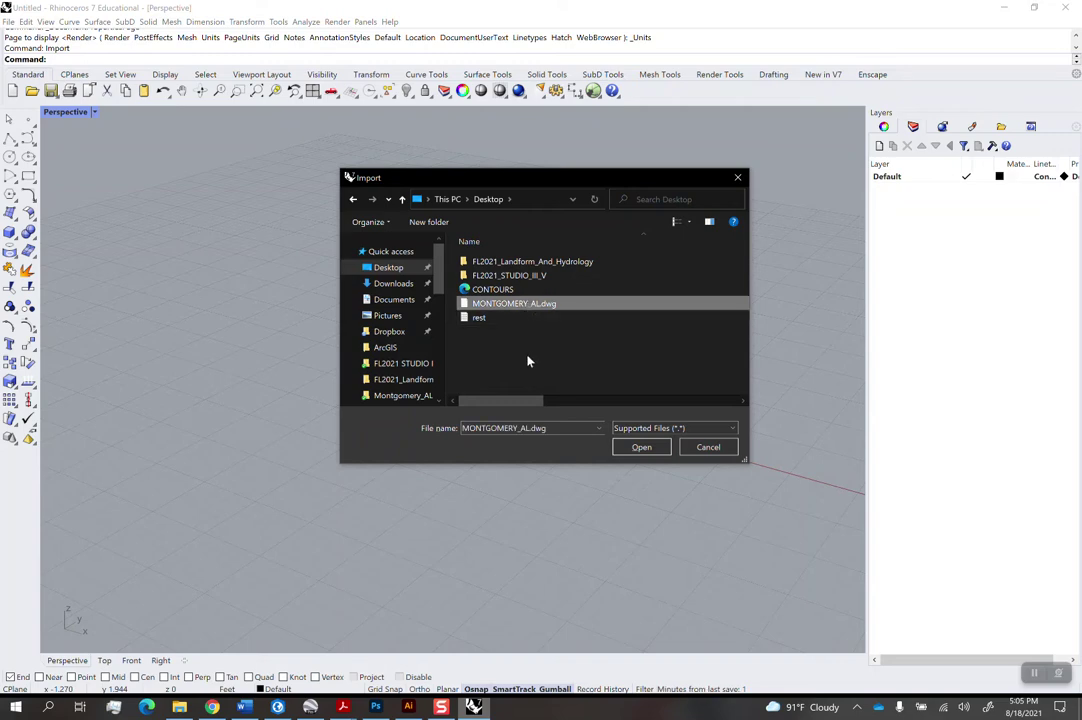
left_click(641, 447)
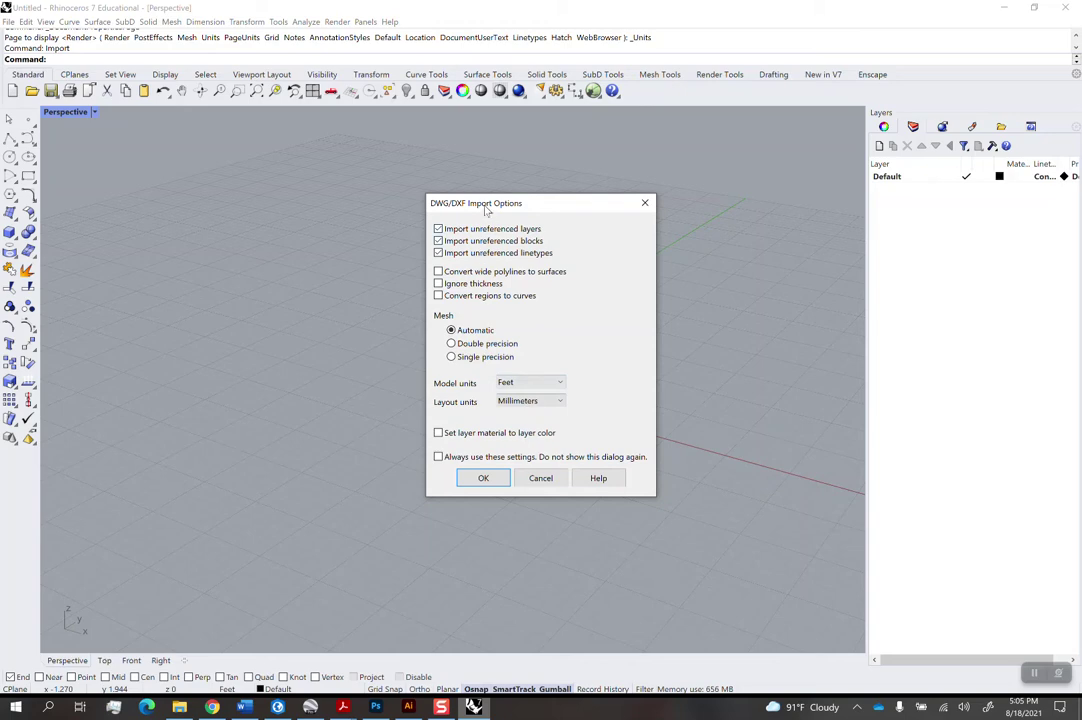
Set the DWG import's layout units to Inches, keep the model units at Feet, and complete the import
left_click_drag(486, 208, 406, 54)
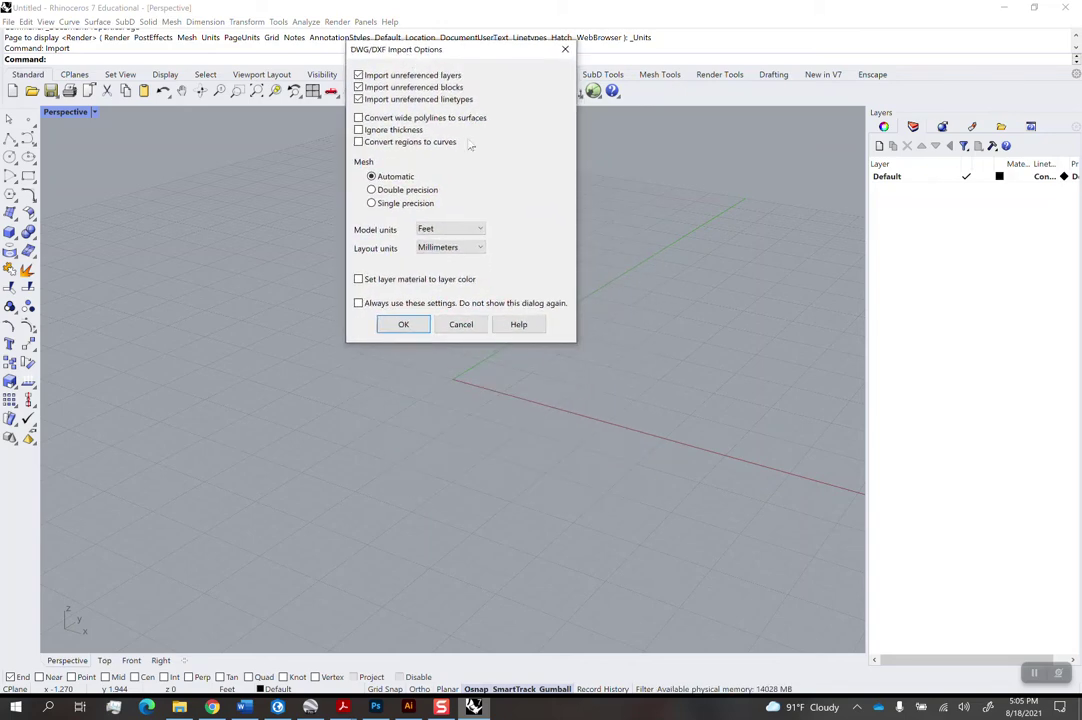
left_click(444, 254)
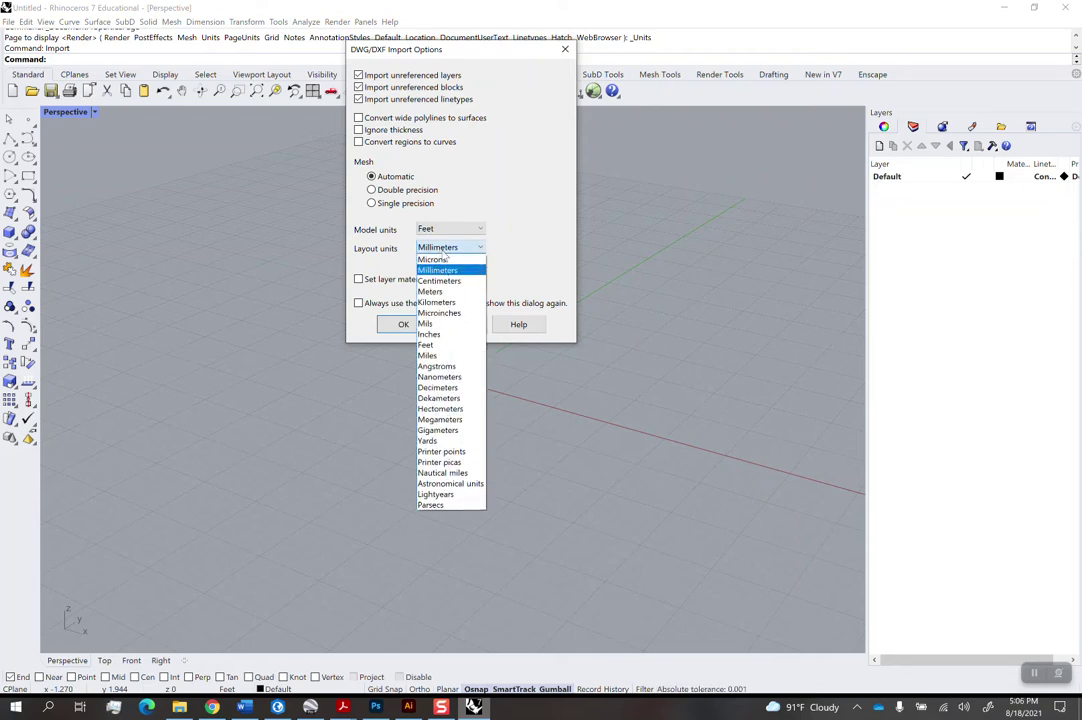
left_click(433, 332)
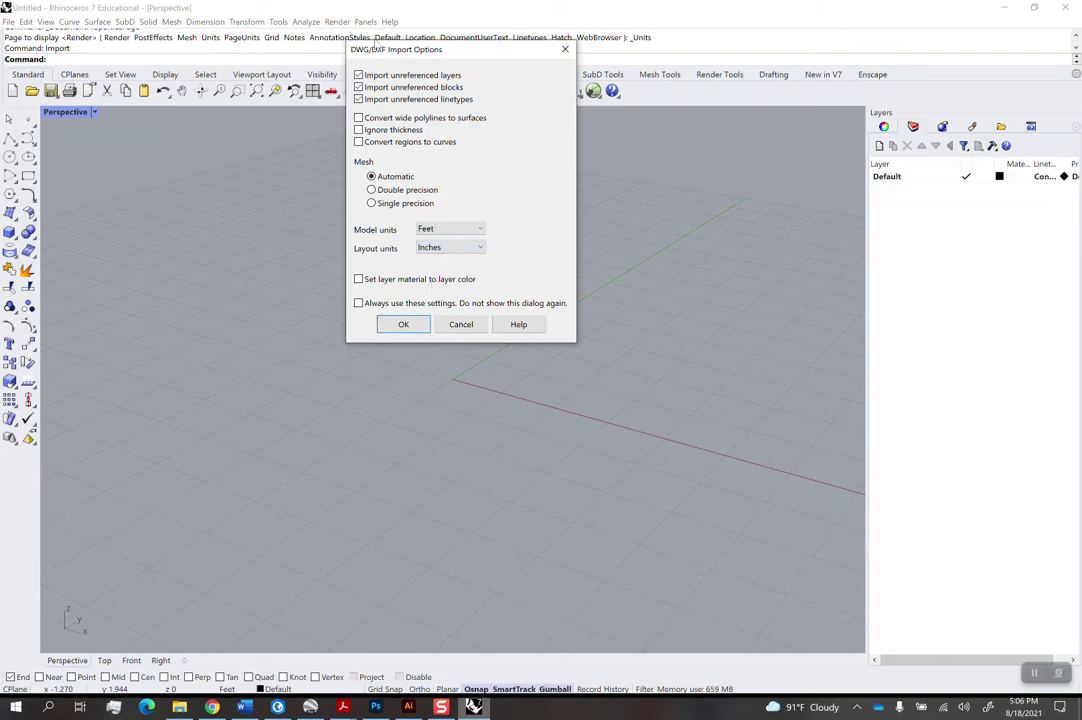
left_click(405, 323)
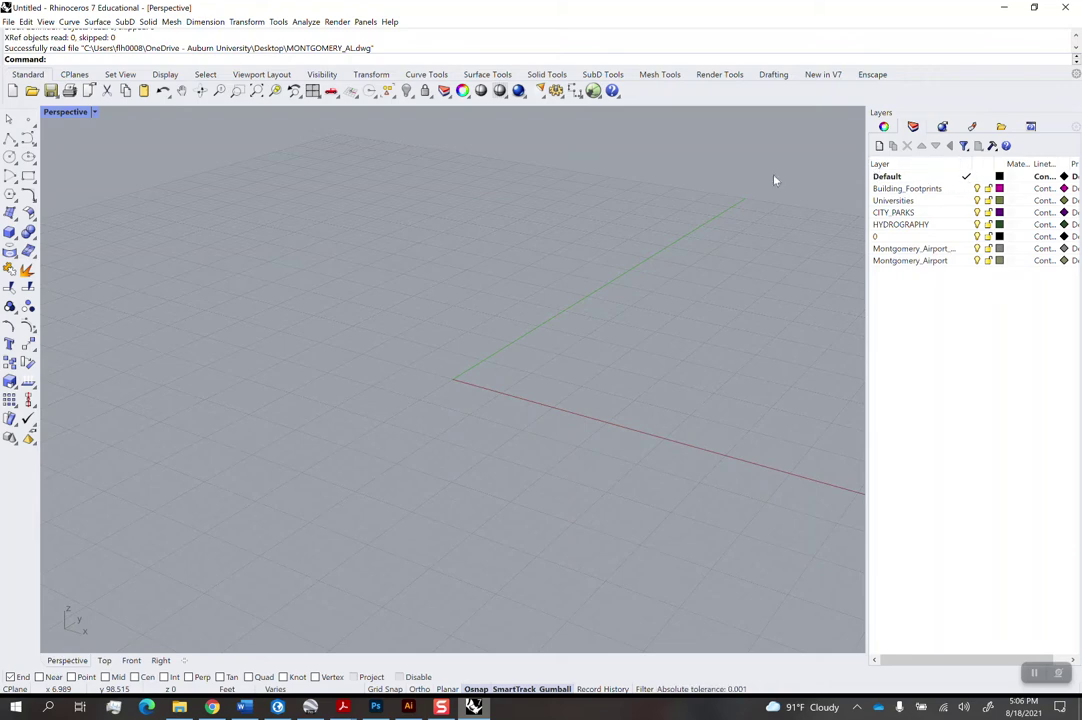
Restore the four-viewport layout and maximize the Top viewport to look for the imported drawing in plan
double_click(68, 111)
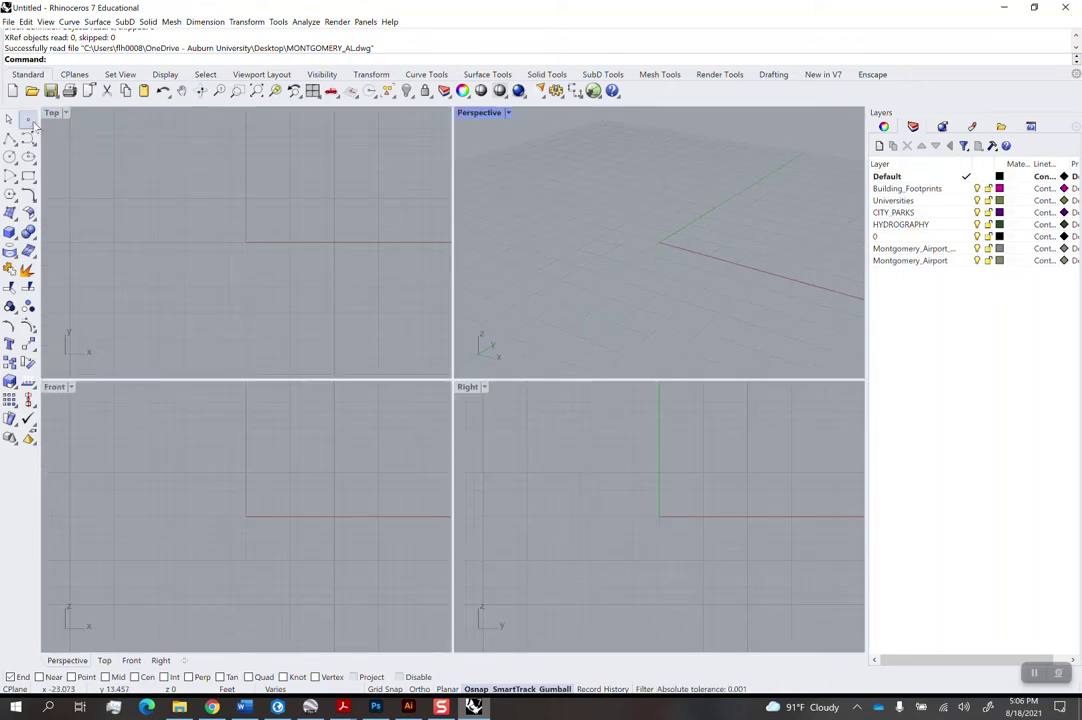
double_click(51, 112)
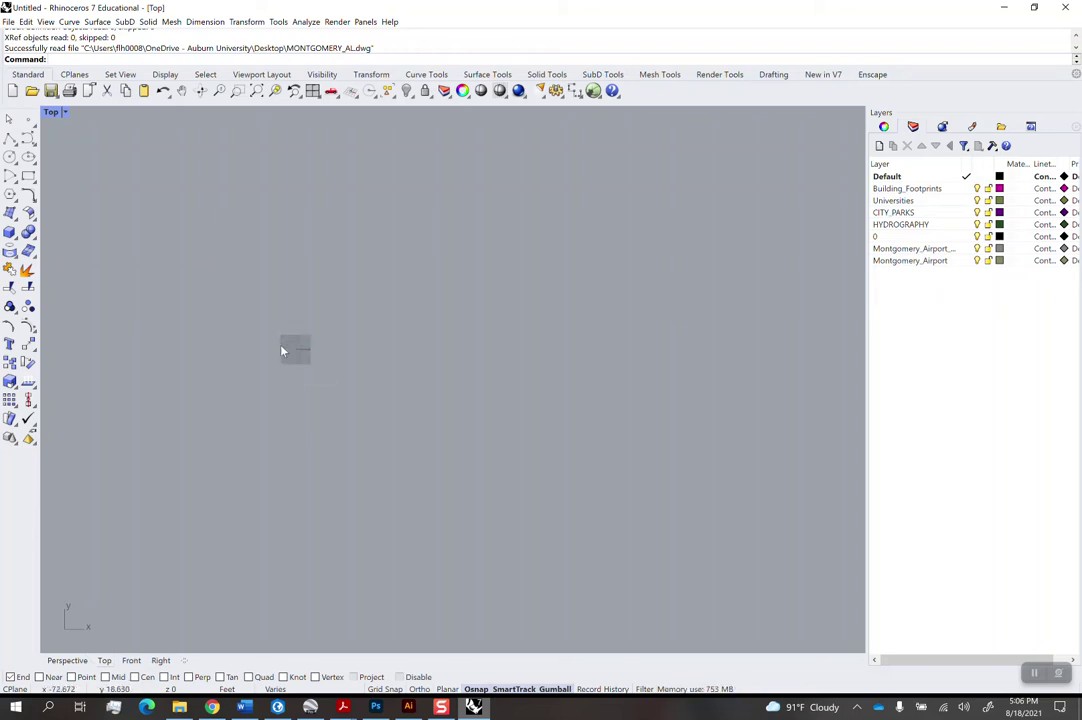
scroll(290, 355, "up", 5)
scroll(312, 358, "up", 2)
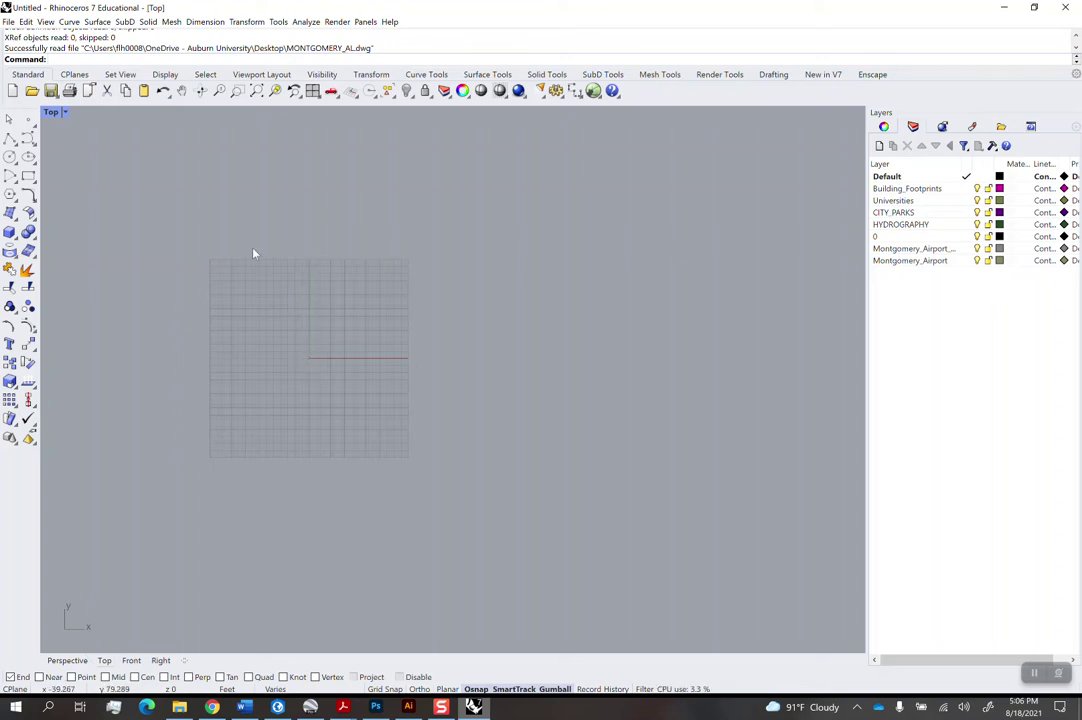
scroll(281, 292, "down", 5)
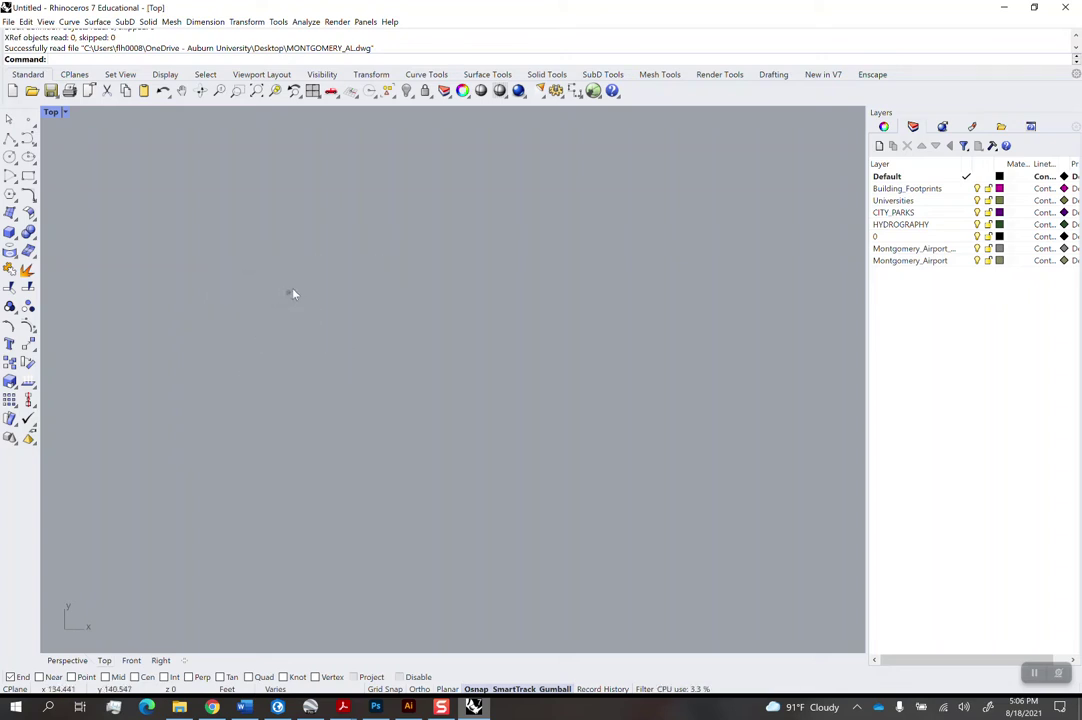
Zoom the Top viewport to the imported drawing and examine the river outlines and building footprints
type("zs")
key("Return")
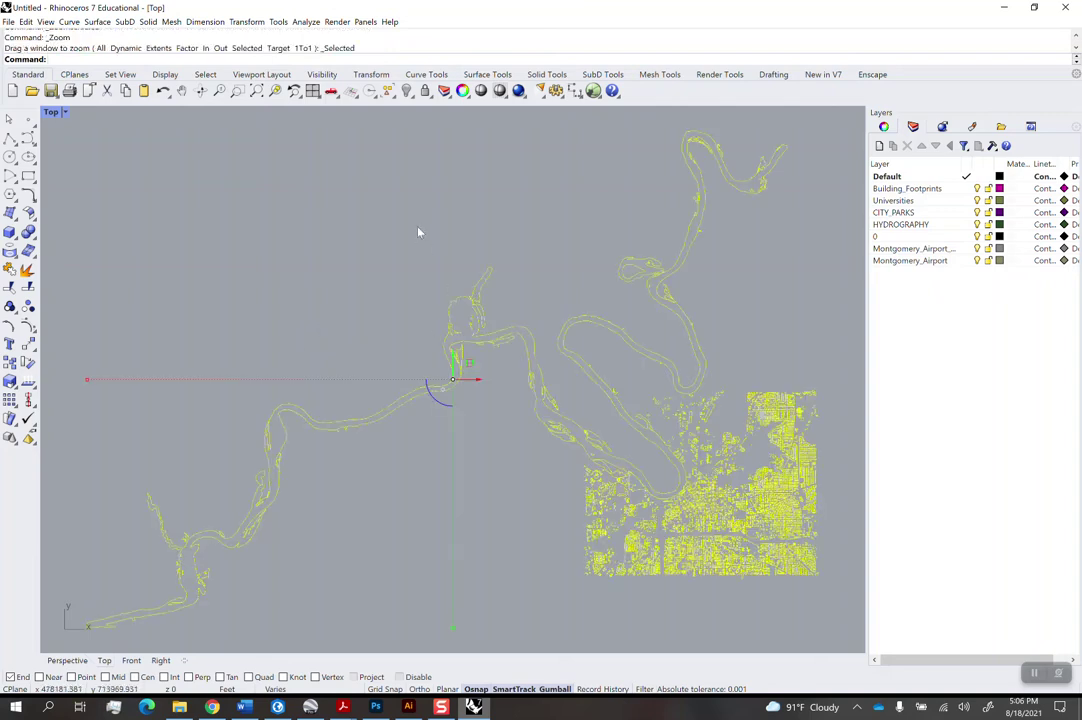
left_click(418, 231)
scroll(545, 343, "down", 8)
scroll(545, 344, "down", 5)
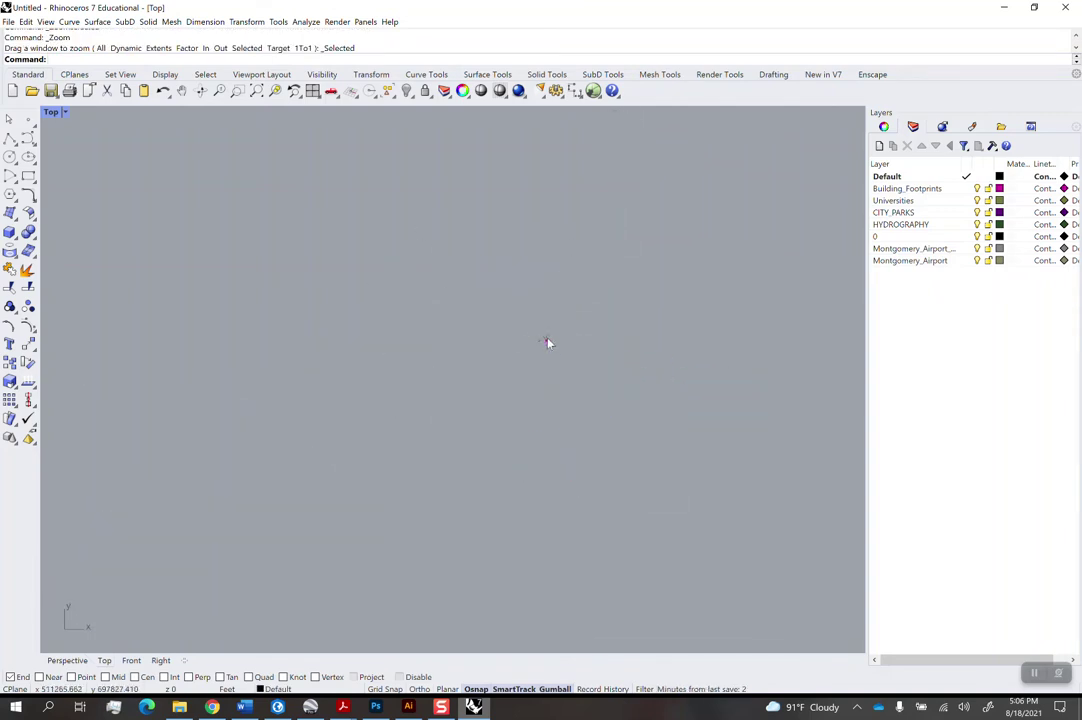
scroll(533, 347, "up", 10)
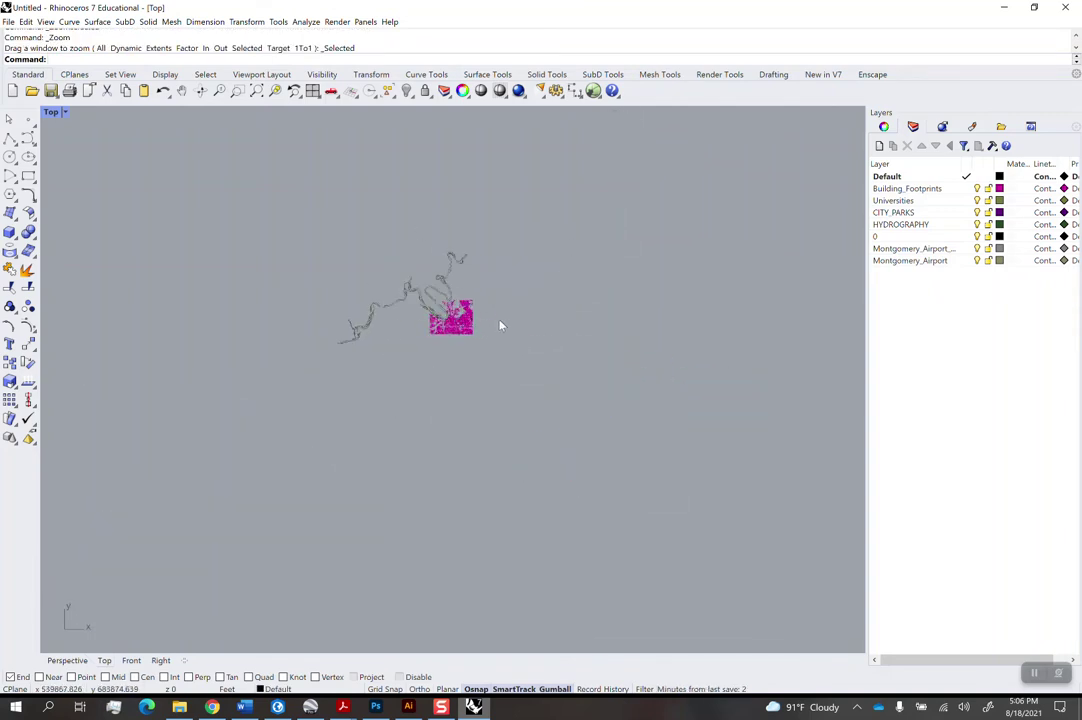
scroll(478, 338, "up", 8)
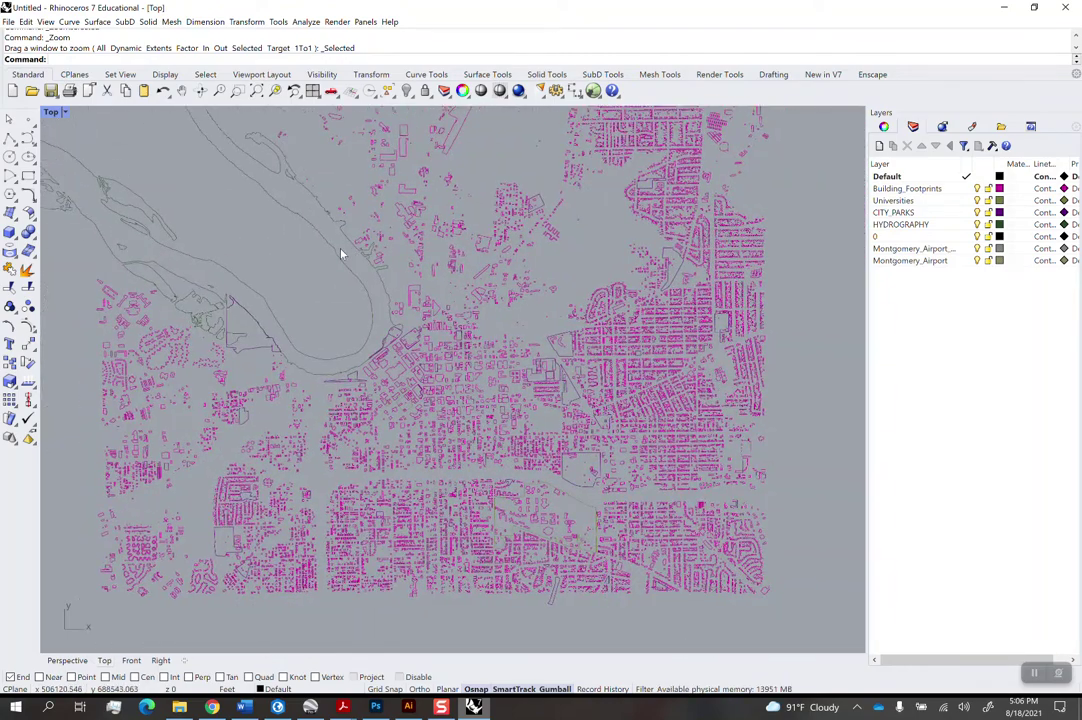
left_click(340, 254)
key("Escape")
scroll(411, 357, "down", 4)
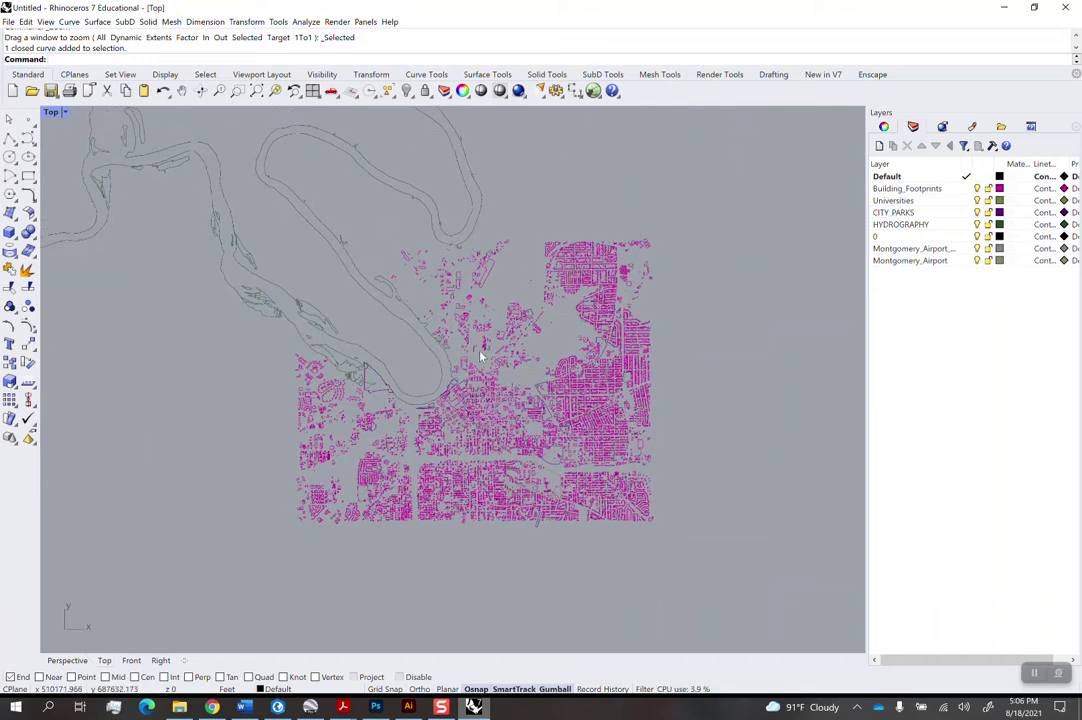
right_click_drag(451, 360, 459, 324)
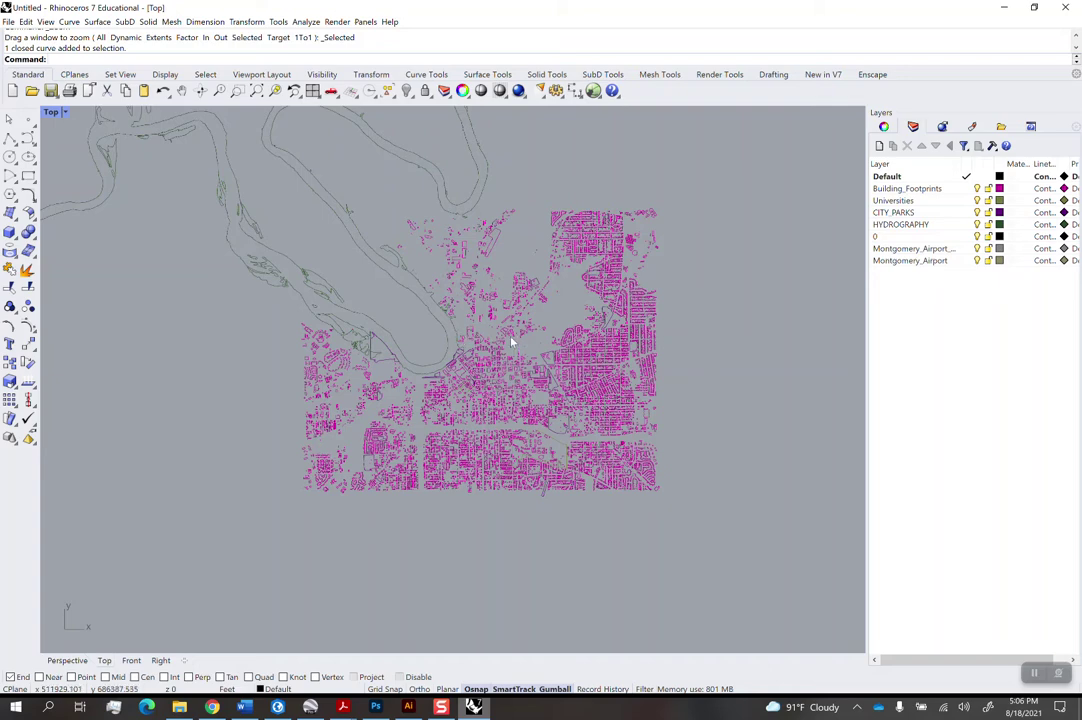
right_click_drag(512, 343, 515, 395)
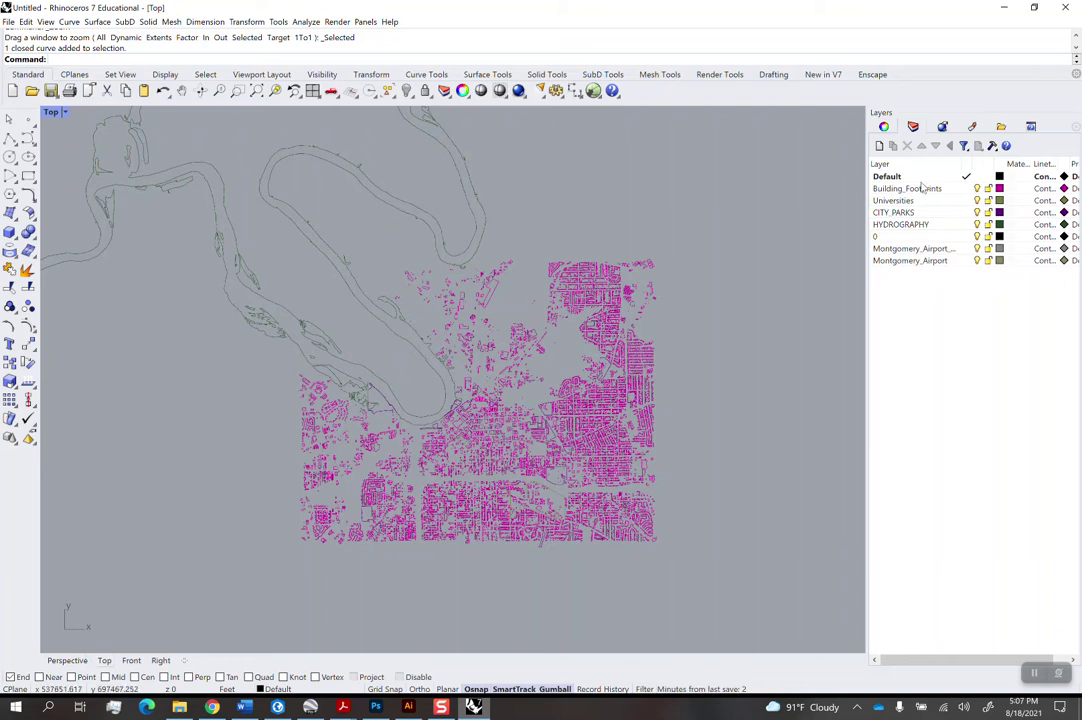
Add a new layer under Default and lock all imported layers from Building_Footprints through Montgomery_Airport
left_click(884, 176)
left_click(879, 145)
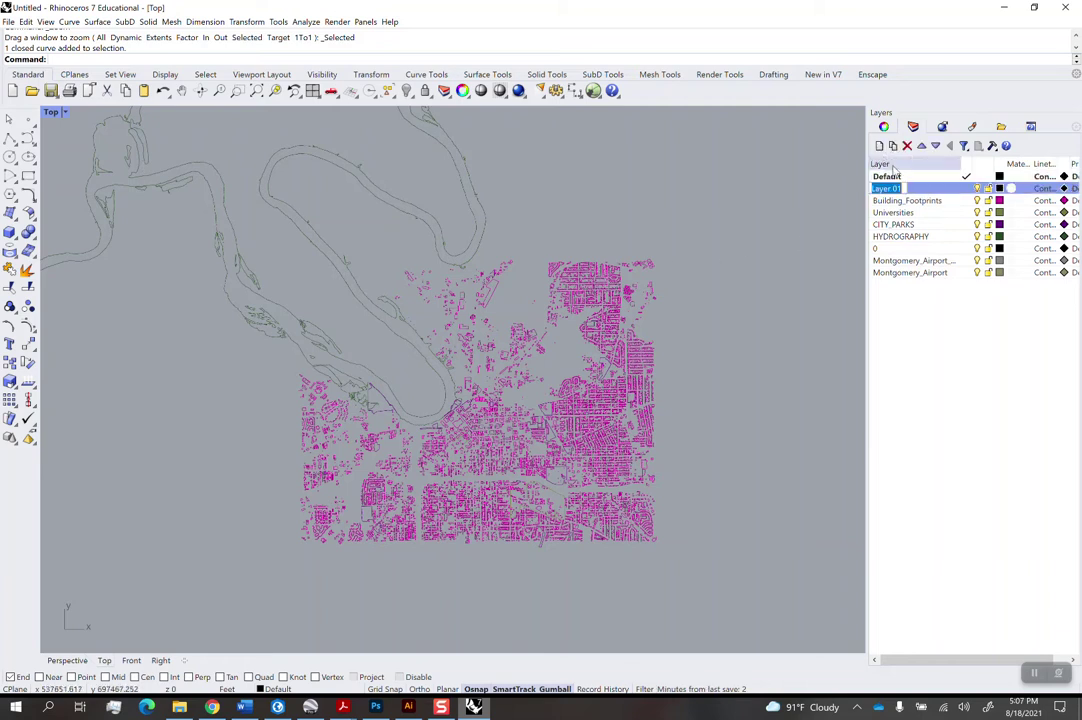
left_click(945, 200)
left_click(927, 272, "shift")
left_click(969, 291)
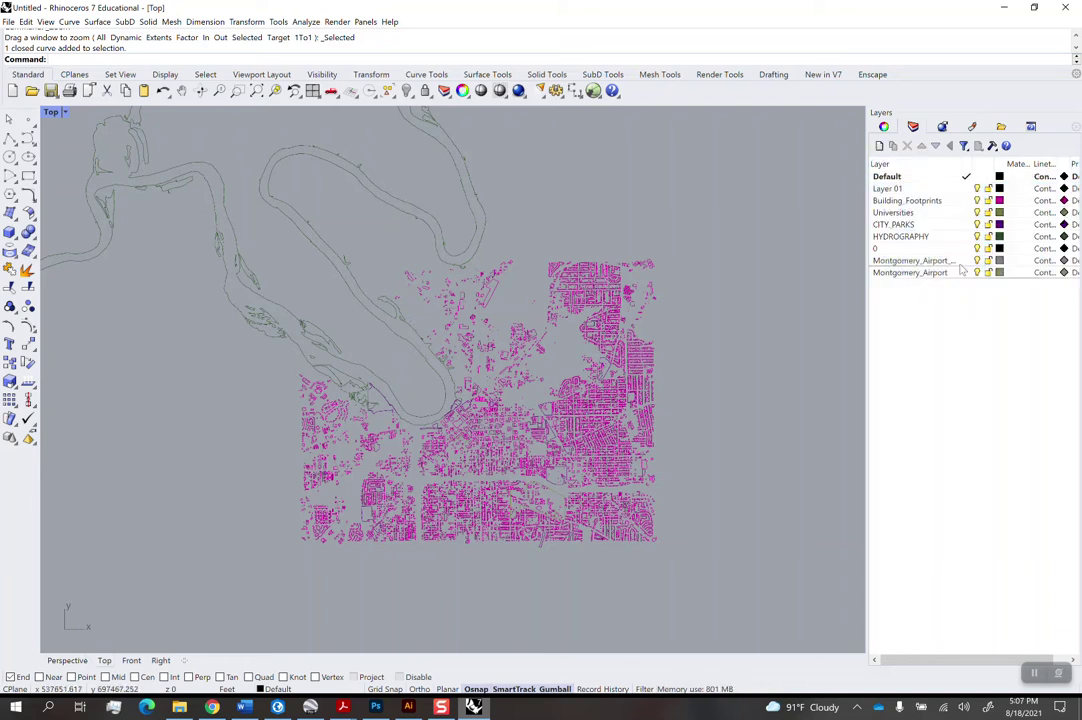
left_click(957, 272)
left_click(938, 201, "shift")
left_click(978, 201)
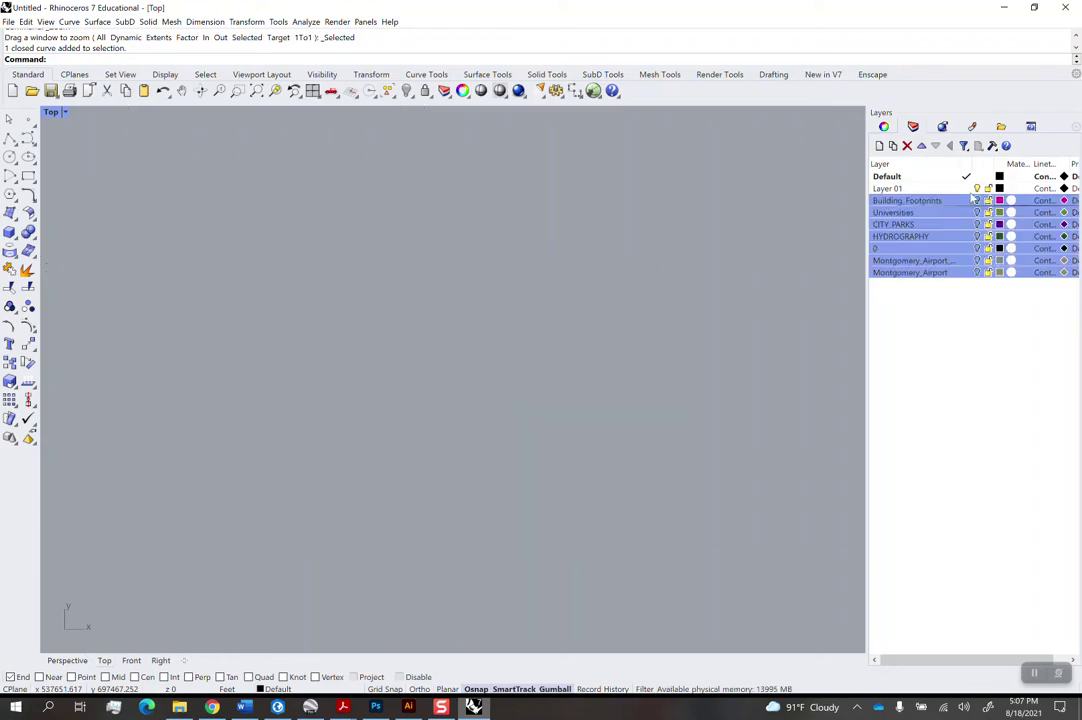
left_click(978, 201)
left_click(910, 333)
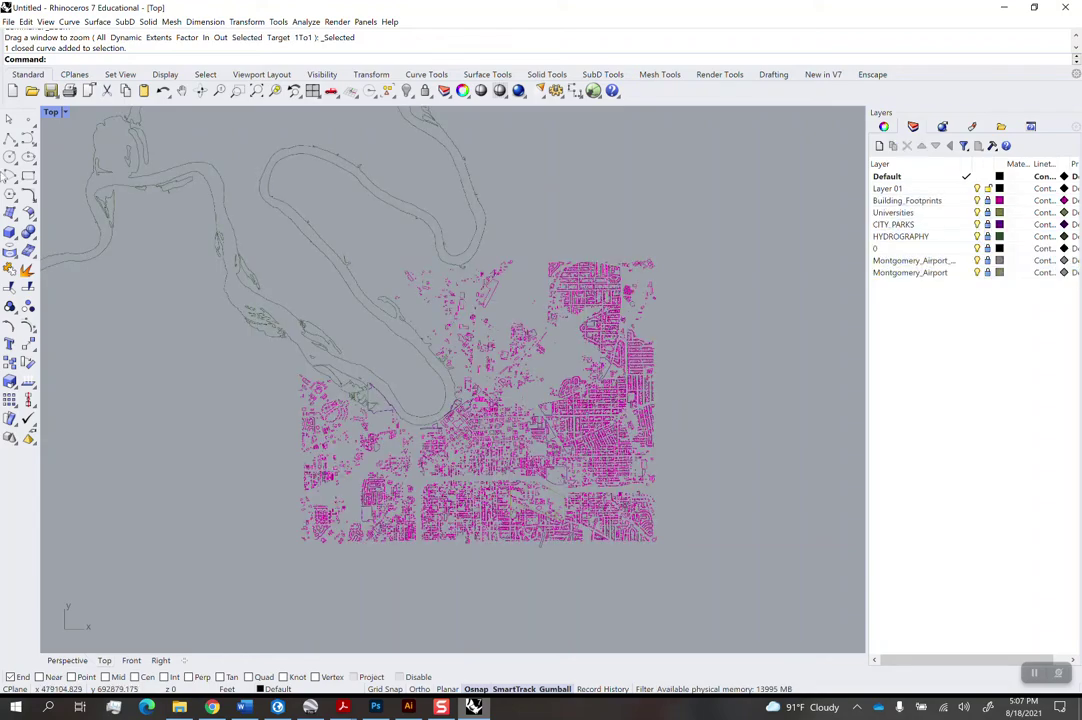
Draw an irregular closed polyline as a park boundary around the open area east of the river bend, between the building clusters
left_click(9, 139)
scroll(478, 411, "up", 8)
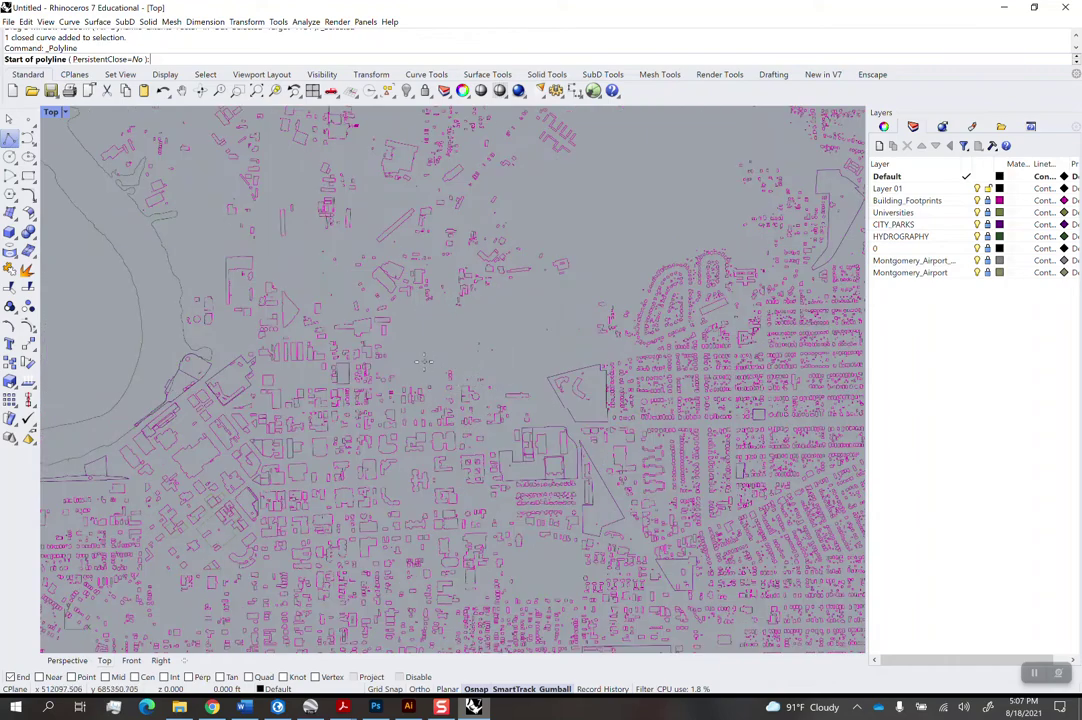
left_click(425, 361)
left_click(437, 321)
left_click(566, 313)
left_click(556, 238)
right_click_drag(534, 197, 512, 262)
left_click(511, 260)
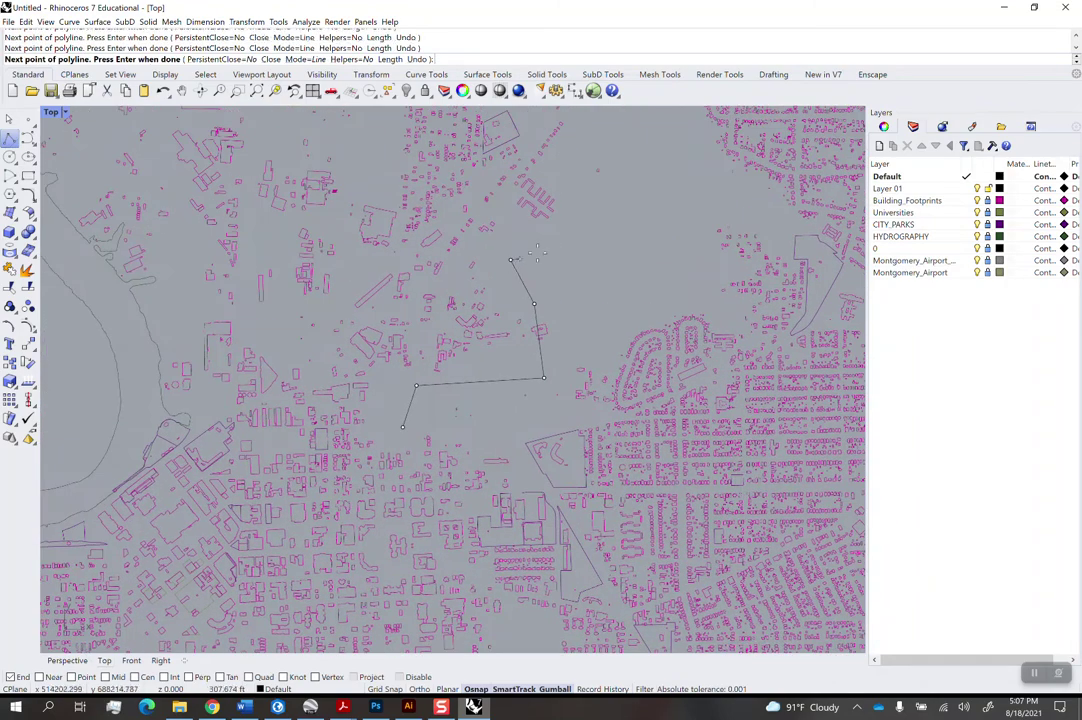
left_click(543, 251)
left_click(571, 234)
right_click_drag(592, 228, 570, 287)
left_click(568, 271)
left_click(542, 246)
left_click(587, 171)
left_click(637, 175)
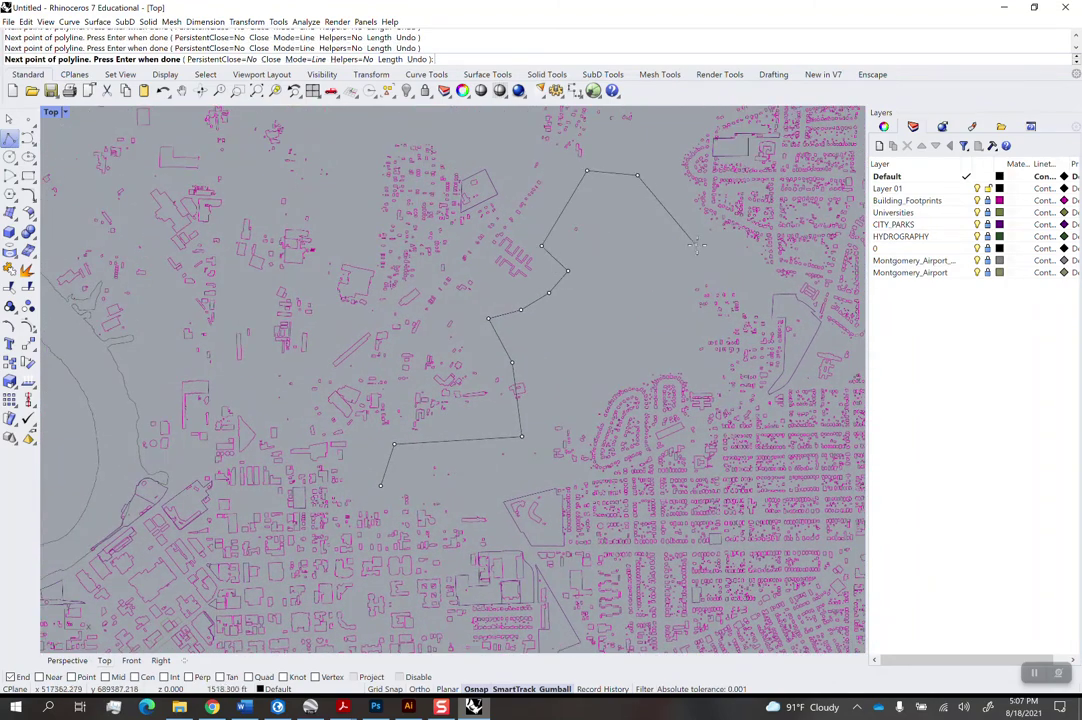
left_click(697, 245)
left_click(761, 253)
left_click(757, 281)
left_click(666, 267)
left_click(687, 322)
left_click(687, 348)
left_click(610, 357)
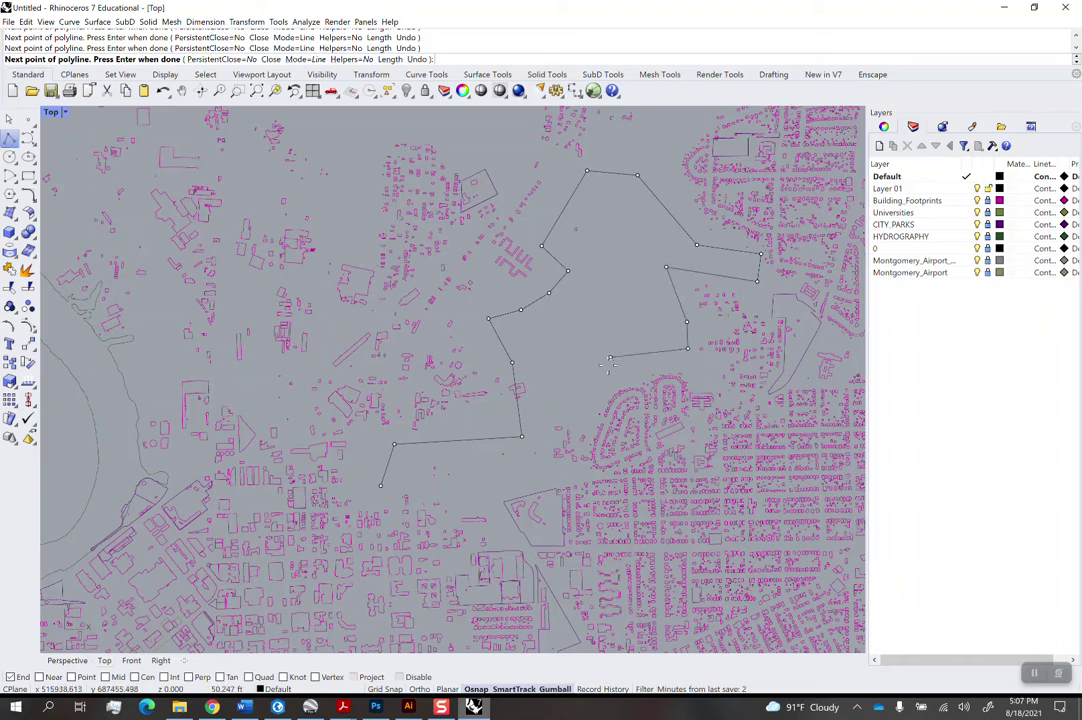
left_click(571, 381)
left_click(556, 411)
left_click(541, 444)
left_click(534, 469)
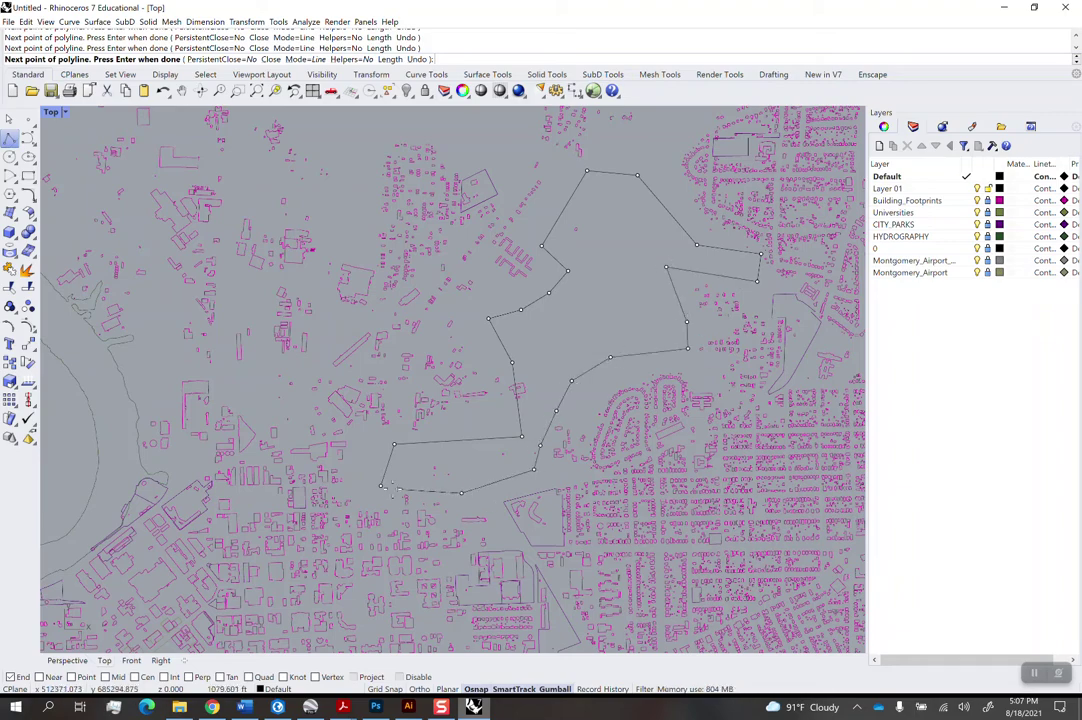
left_click(461, 492)
left_click(381, 490)
scroll(493, 444, "down", 8)
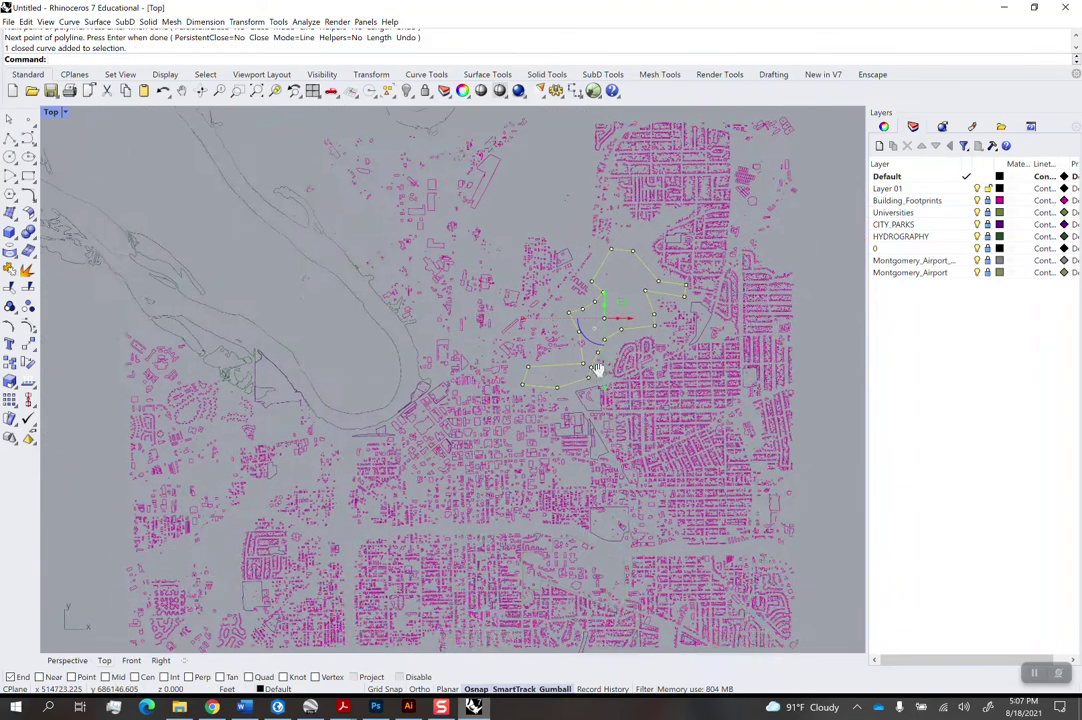
Export the selected boundary polyline to the Desktop as an AutoCAD drawing (*.dwg) named PARK_BOUNDARY
right_click_drag(799, 297, 768, 302)
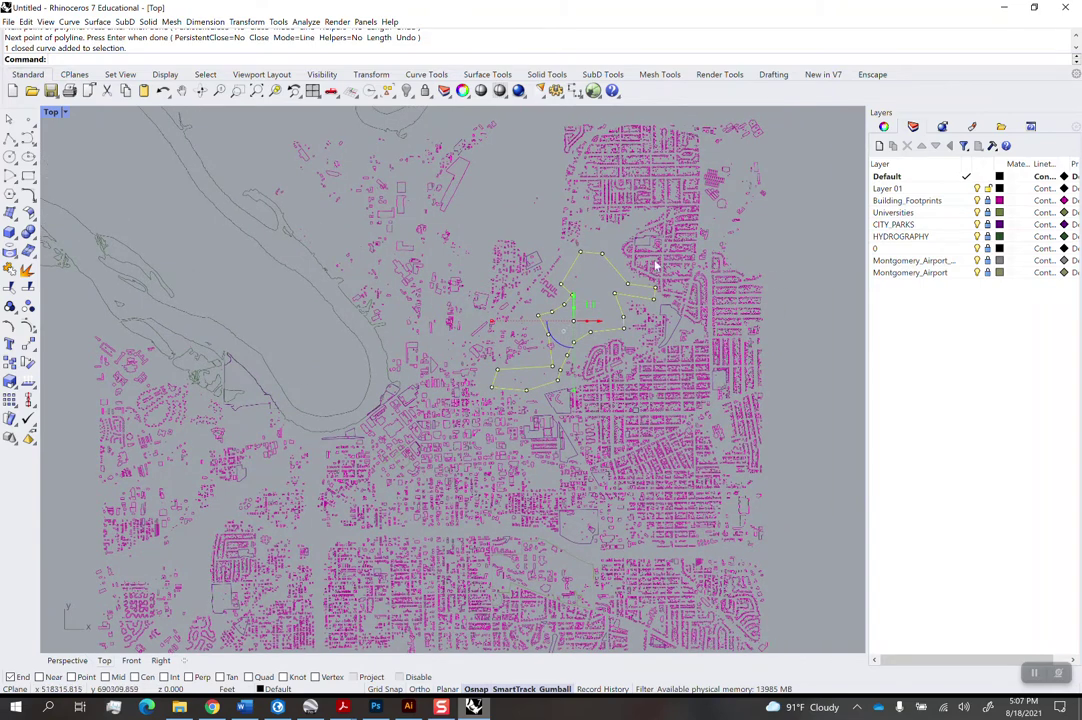
left_click(600, 286)
left_click(612, 270)
right_click_drag(373, 280, 391, 299)
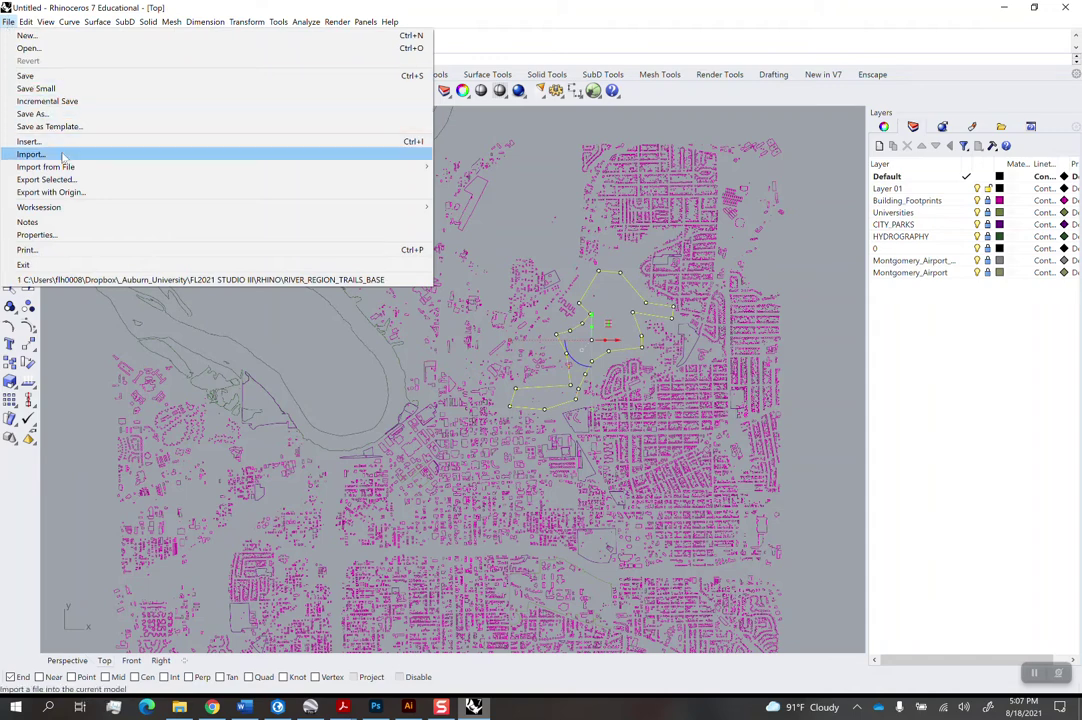
left_click(70, 180)
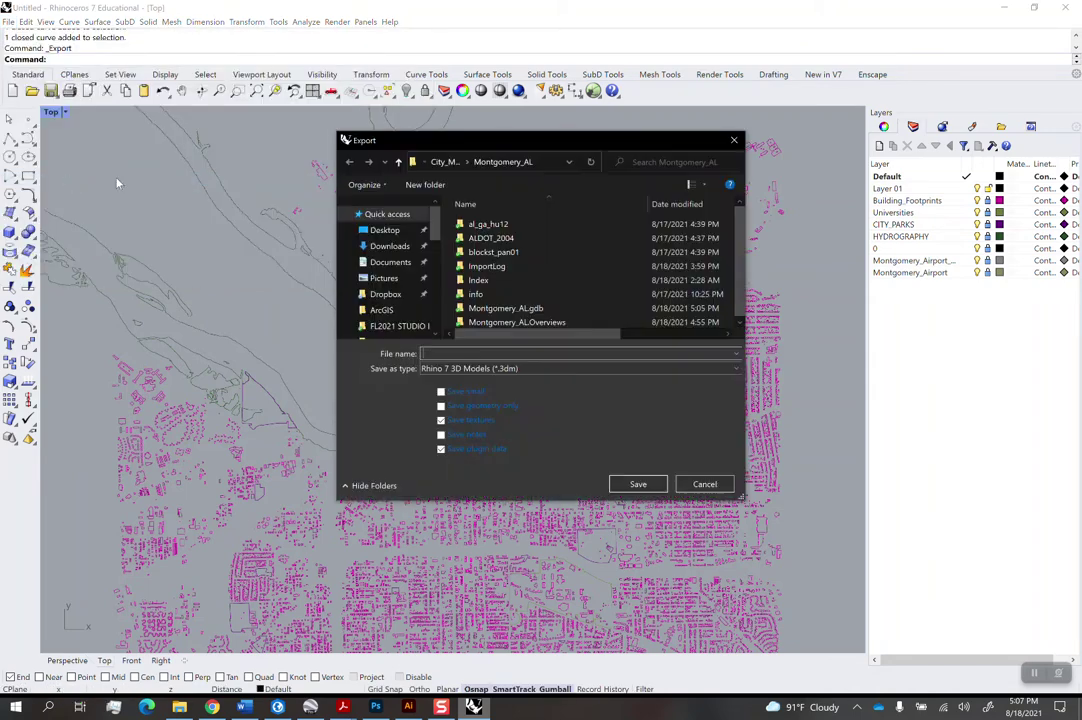
left_click(388, 231)
left_click(502, 368)
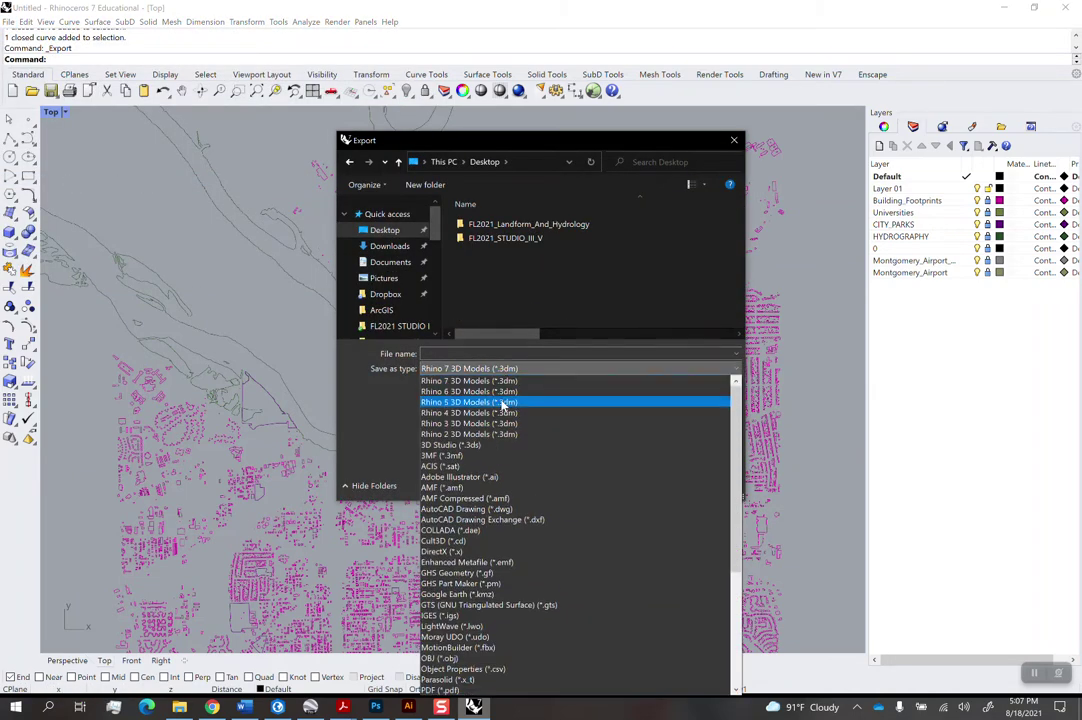
left_click(519, 508)
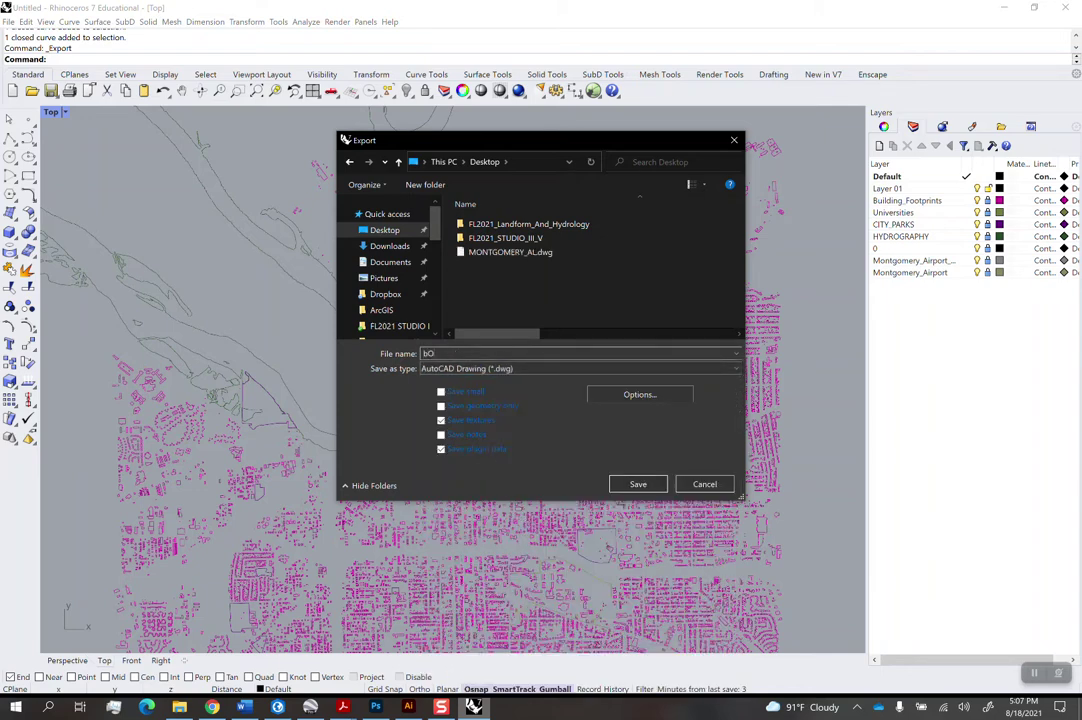
type("ARK_BOUNDARY")
key("Return")
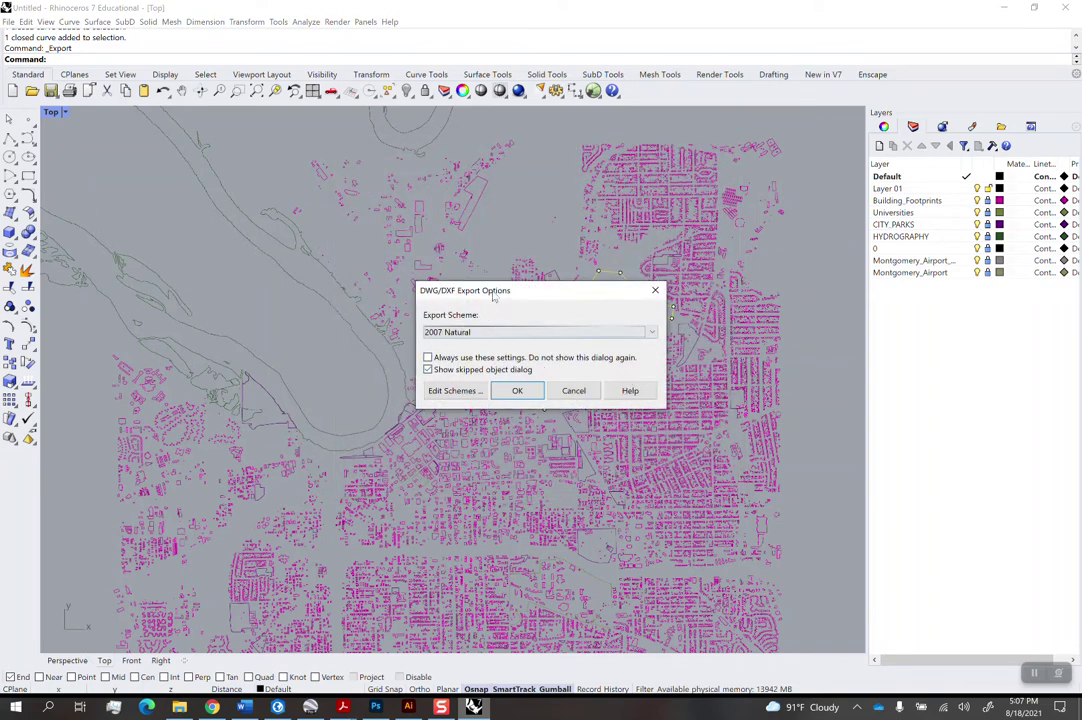
Keep the 2007 Natural export scheme, complete the DWG export and deselect the boundary
left_click_drag(493, 296, 403, 252)
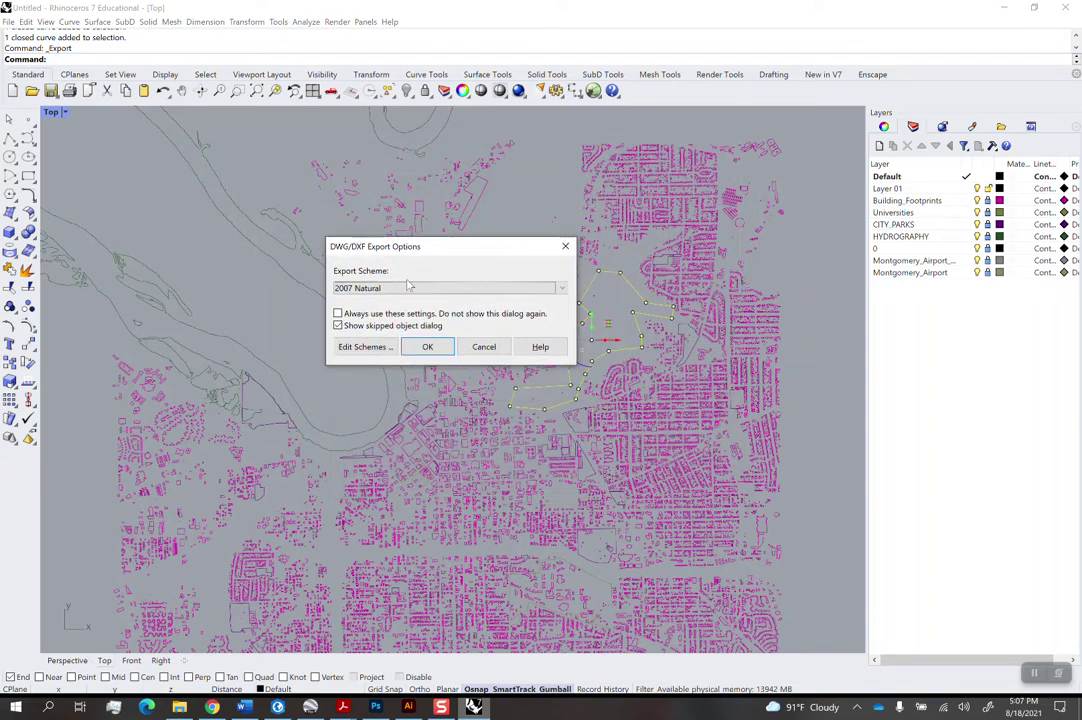
left_click(385, 290)
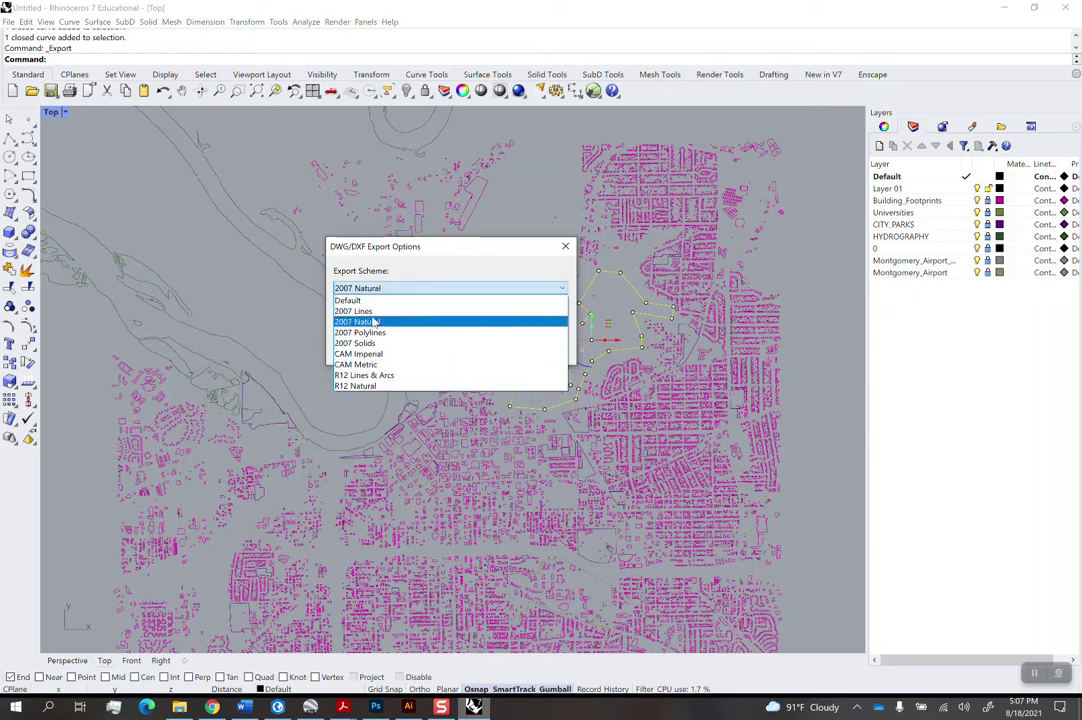
key("Up")
left_click(371, 323)
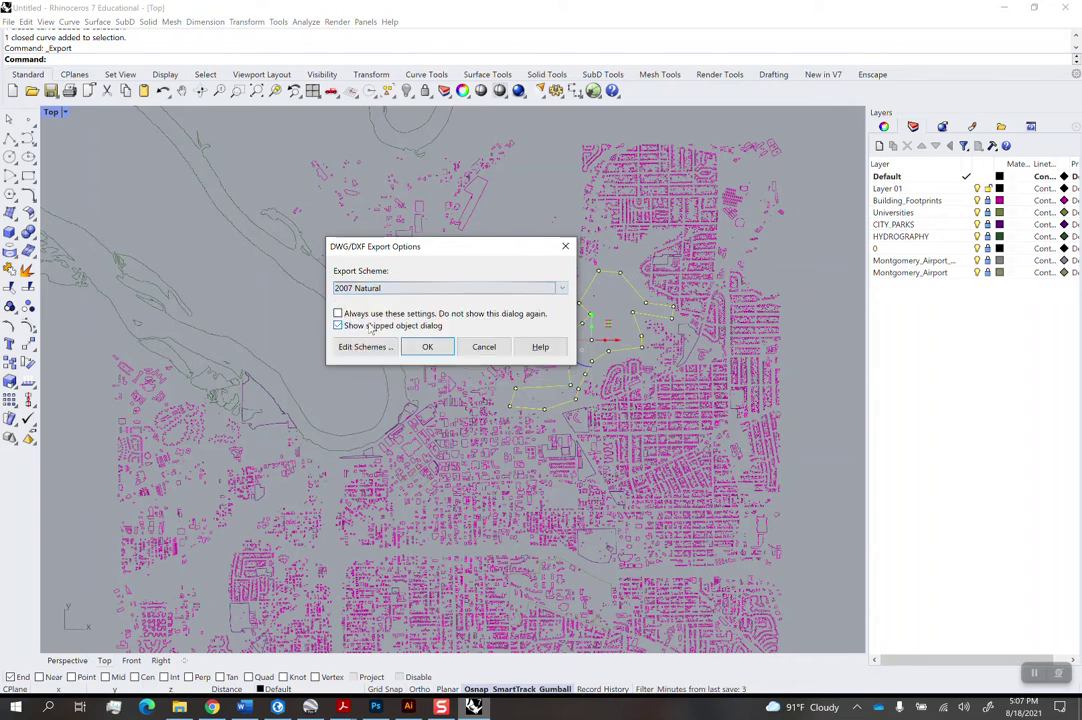
left_click(427, 346)
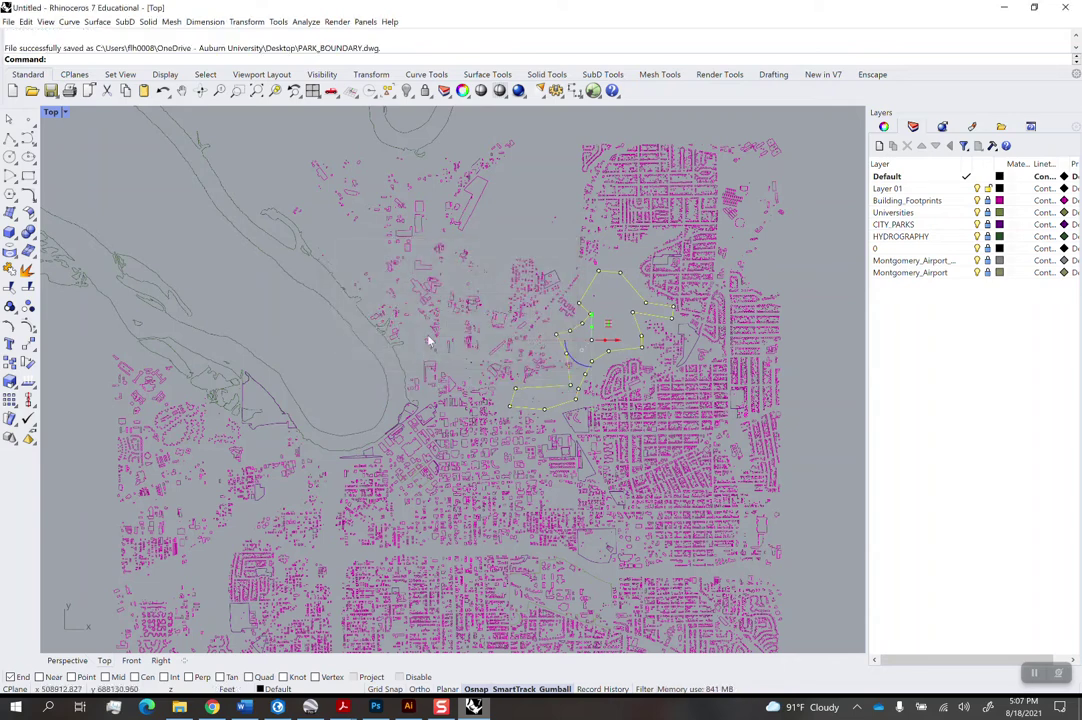
key("Escape")
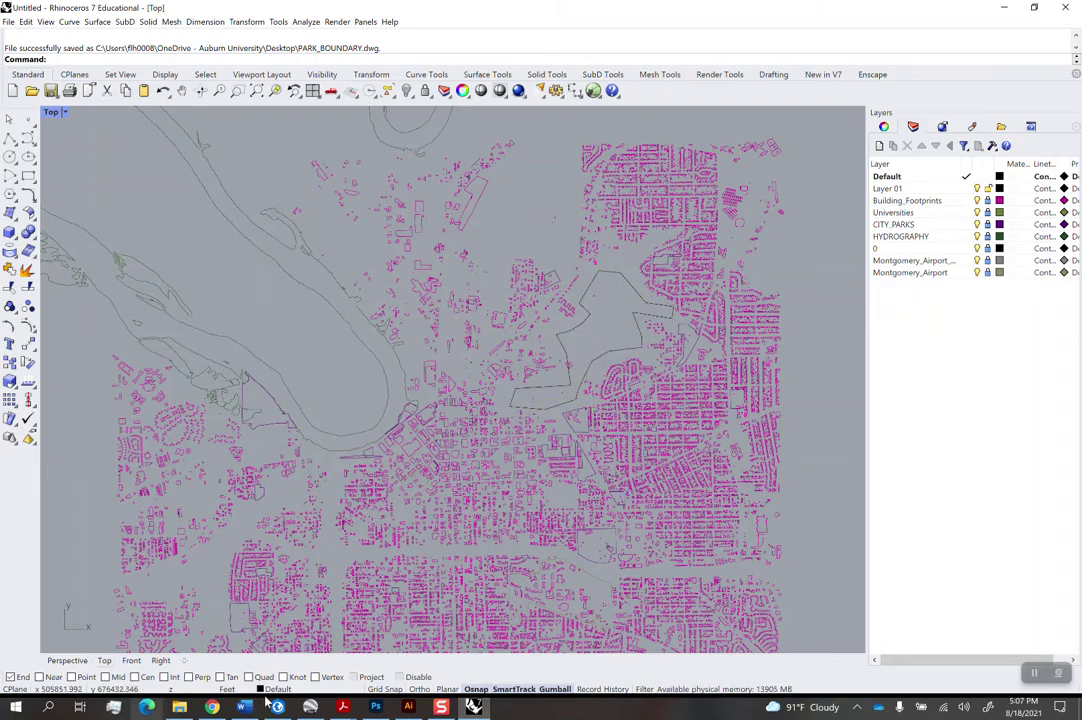
Switch to ArcGIS Pro and show the project's connected folders in the Catalog
left_click(278, 707)
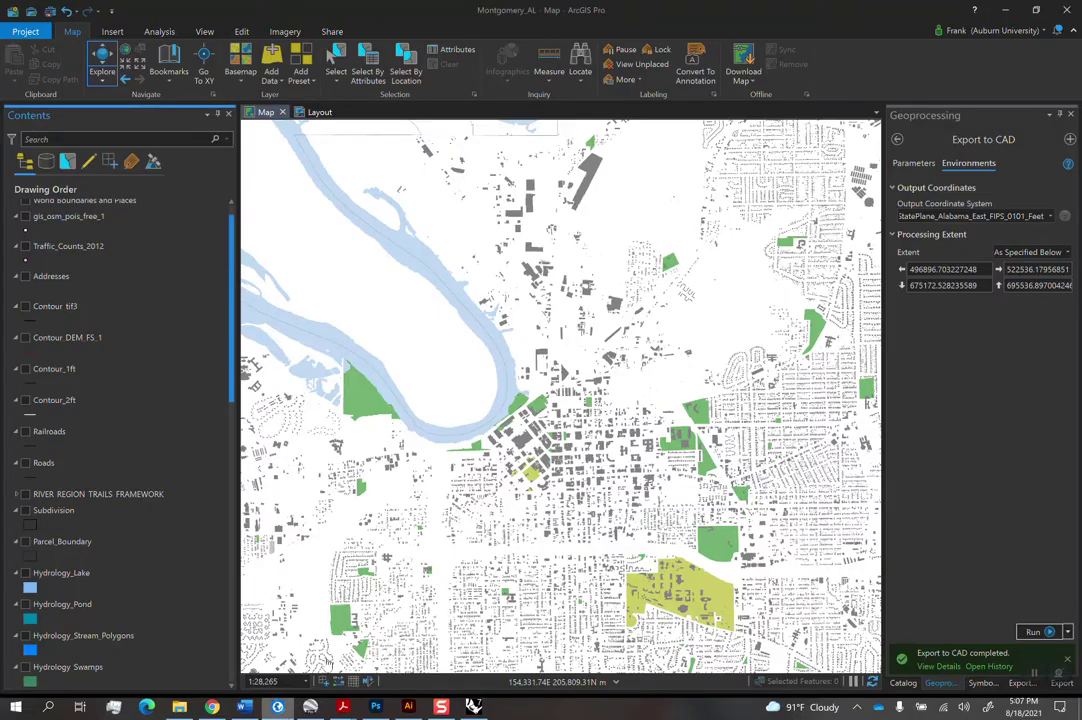
left_click(918, 164)
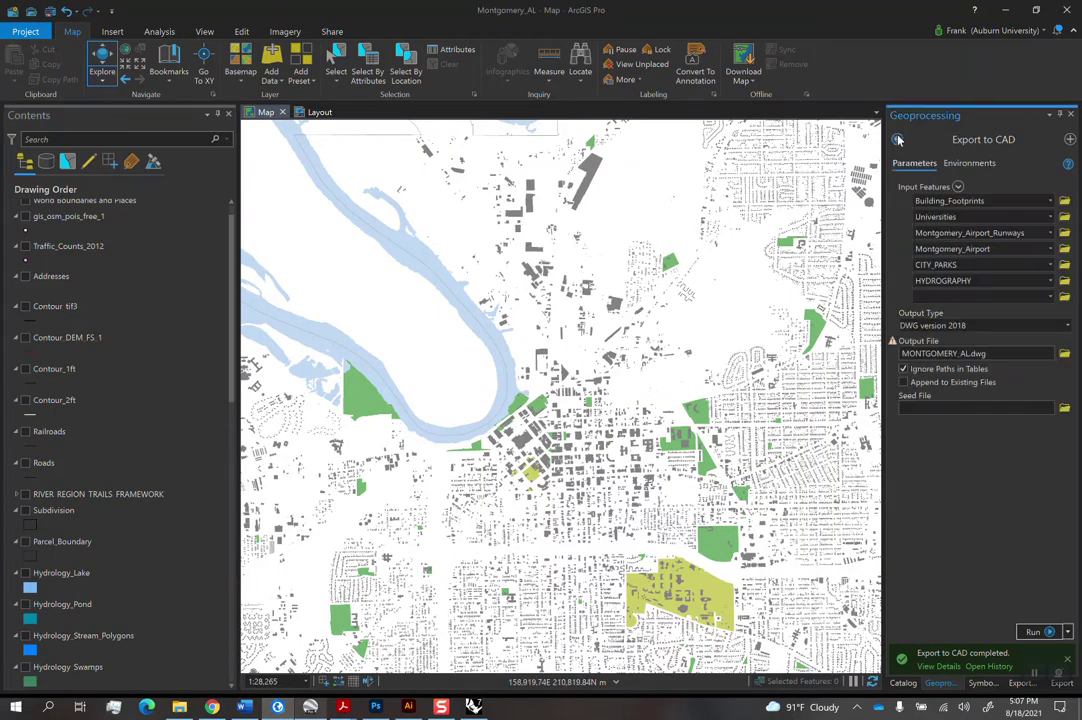
left_click(903, 683)
scroll(905, 280, "up", 5)
left_click(909, 310)
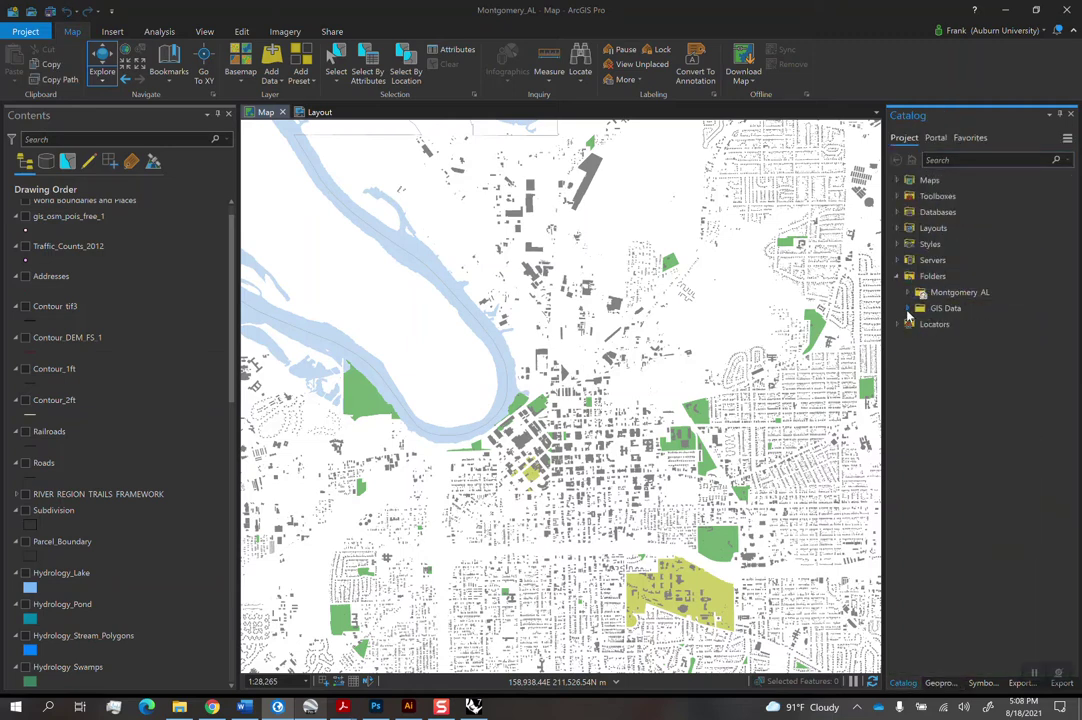
Add a folder connection to the computer's Desktop in the project's Folders and expand it to list its files
mouse_move(945, 308)
left_mouse_down()
mouse_move(935, 283)
mouse_move(941, 295)
left_mouse_up()
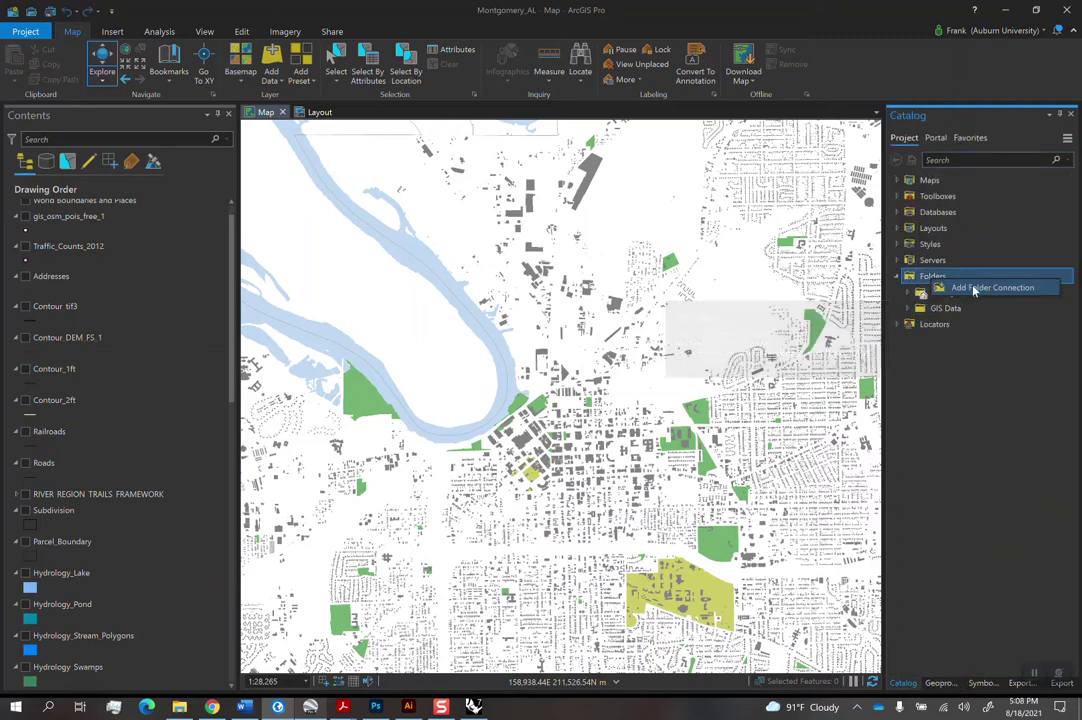
left_click(943, 290)
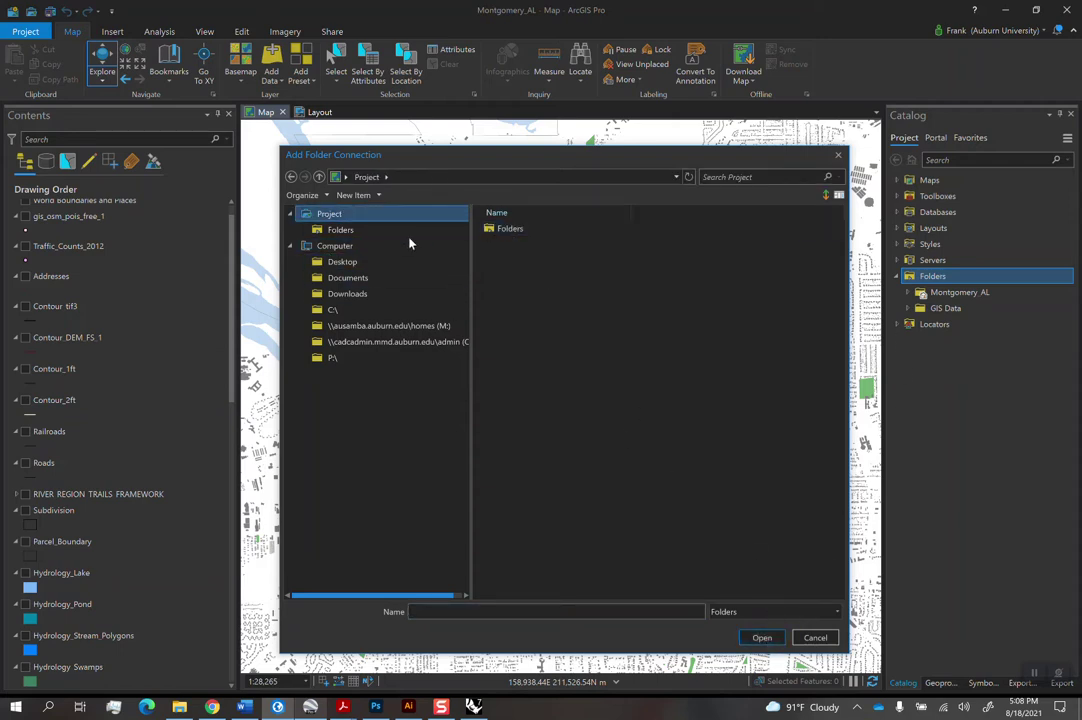
left_click(343, 261)
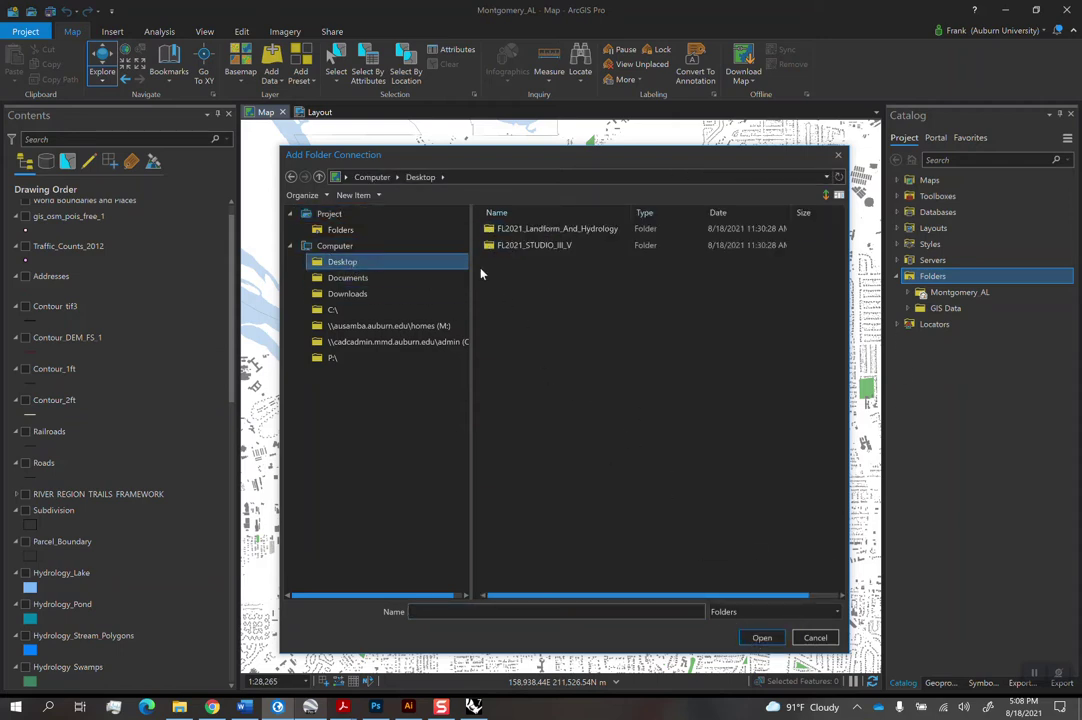
left_click(372, 177)
left_click(511, 229)
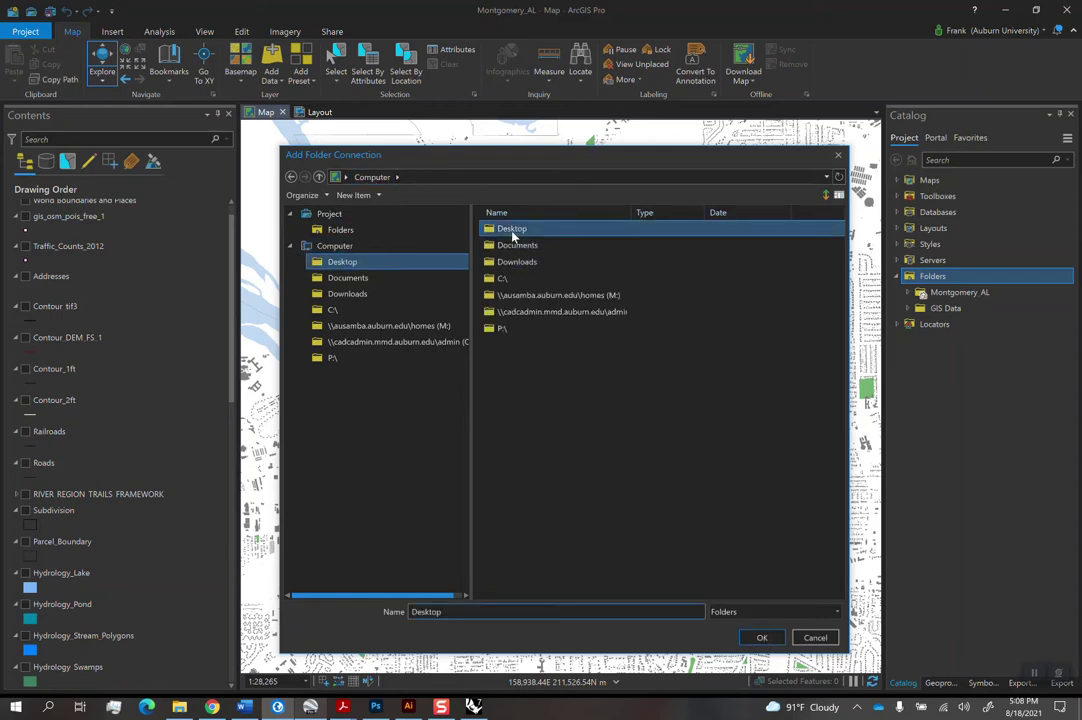
left_click(762, 638)
left_click(909, 309)
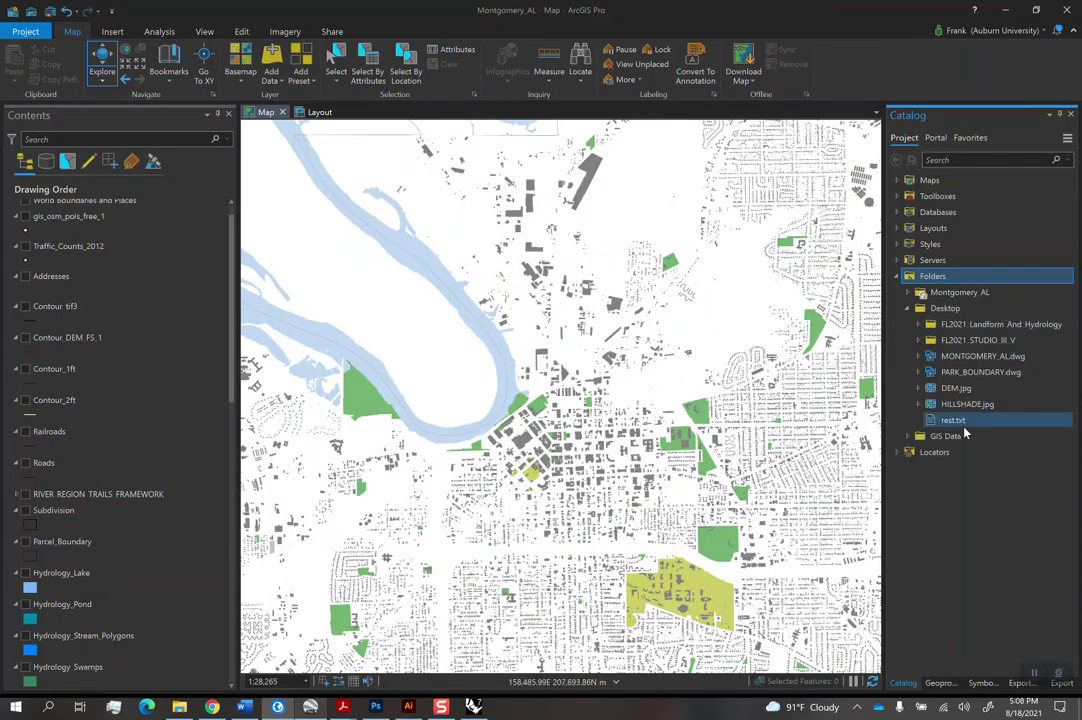
Add the Polygon feature class of PARK_BOUNDARY.dwg from the Desktop connection to the map
left_click(940, 373)
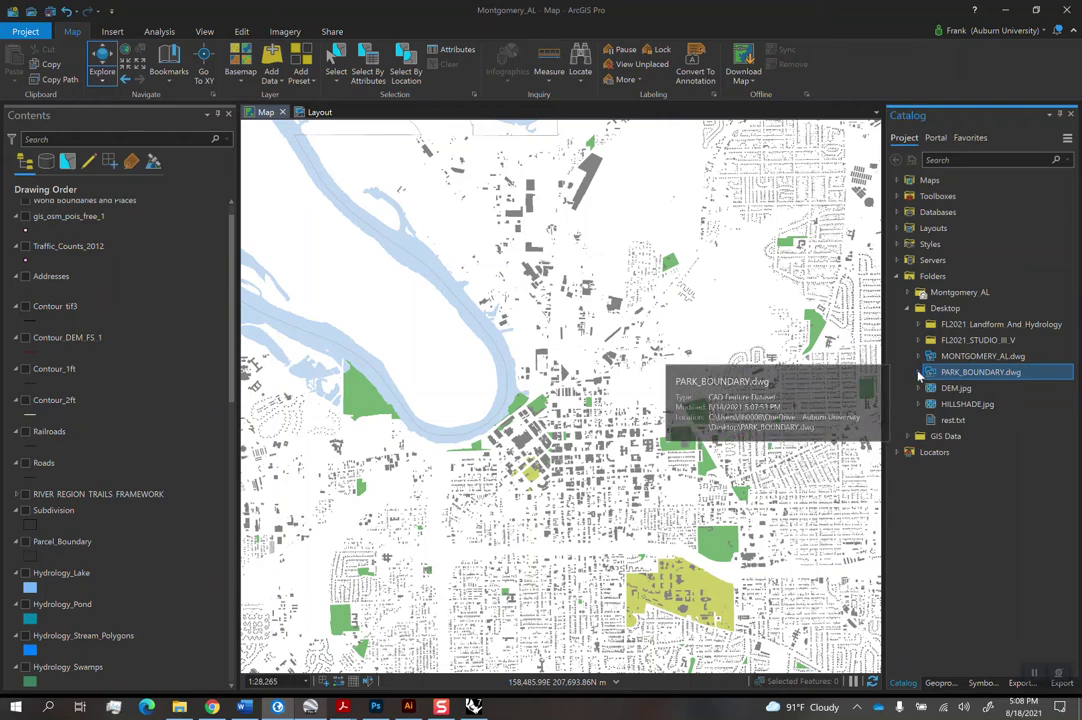
left_click(919, 372)
left_click(960, 436)
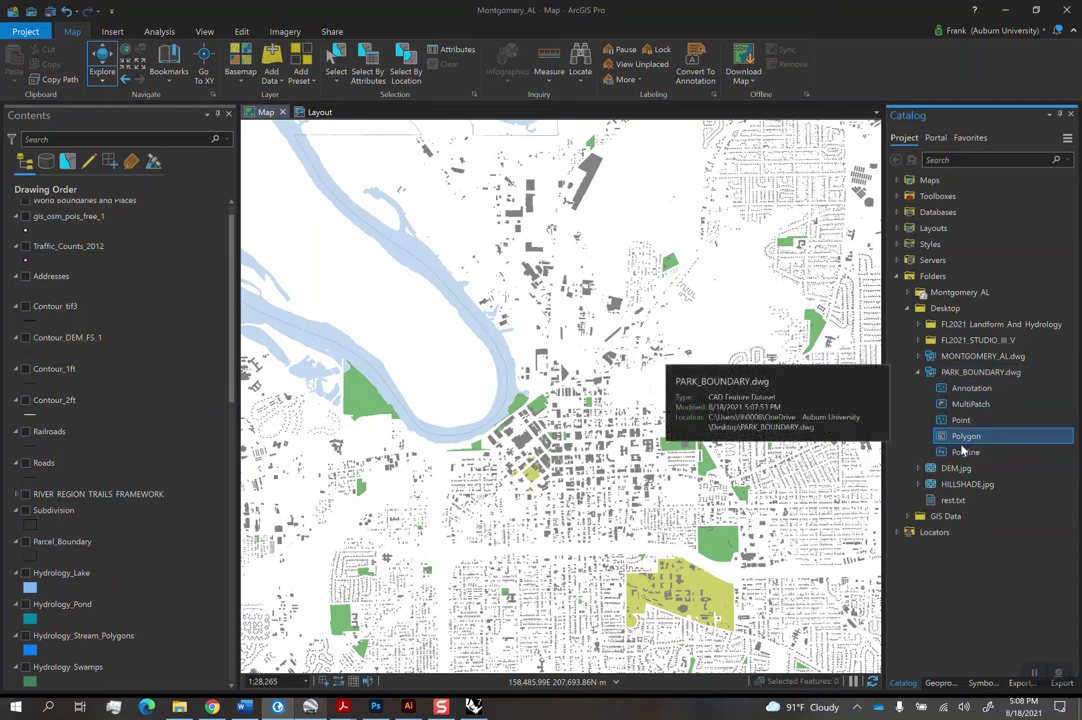
left_click_drag(962, 450, 716, 338)
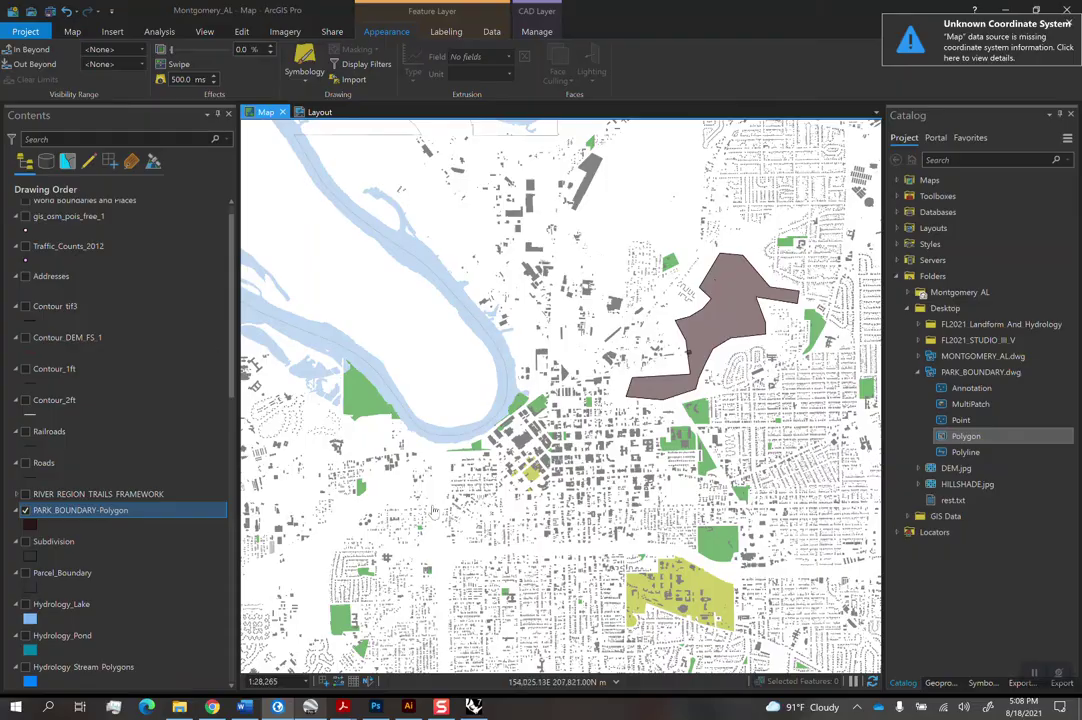
Switch to Rhino to compare the park boundary with the one on the map, and return to ArcGIS Pro
left_click(474, 707)
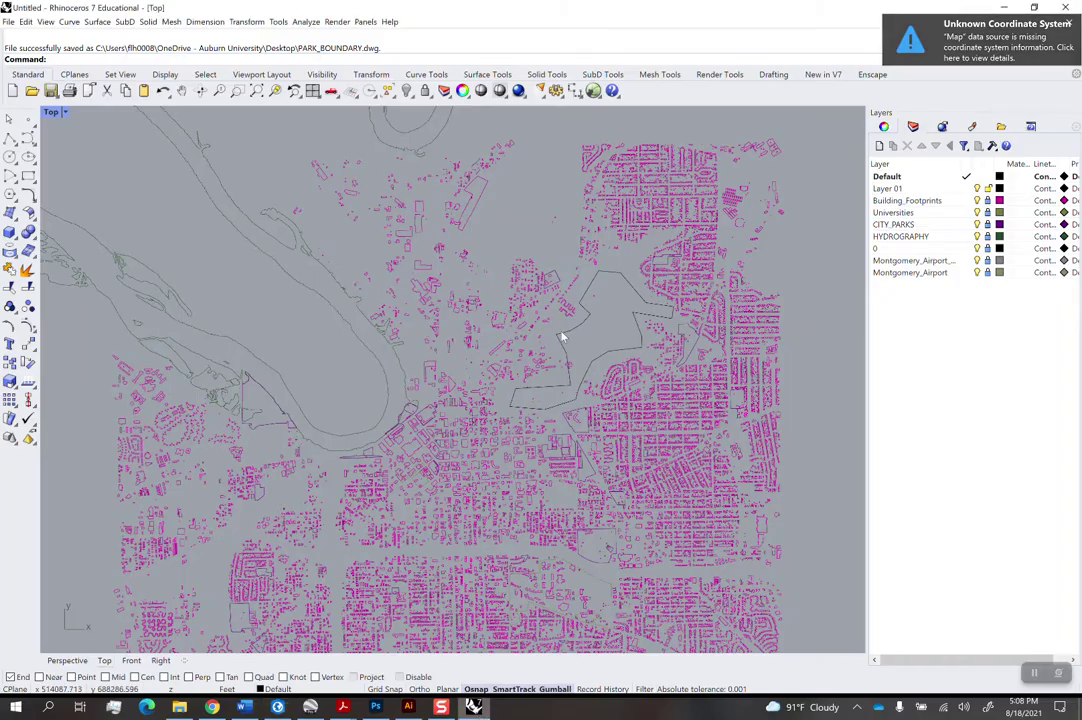
scroll(580, 315, "up", 2)
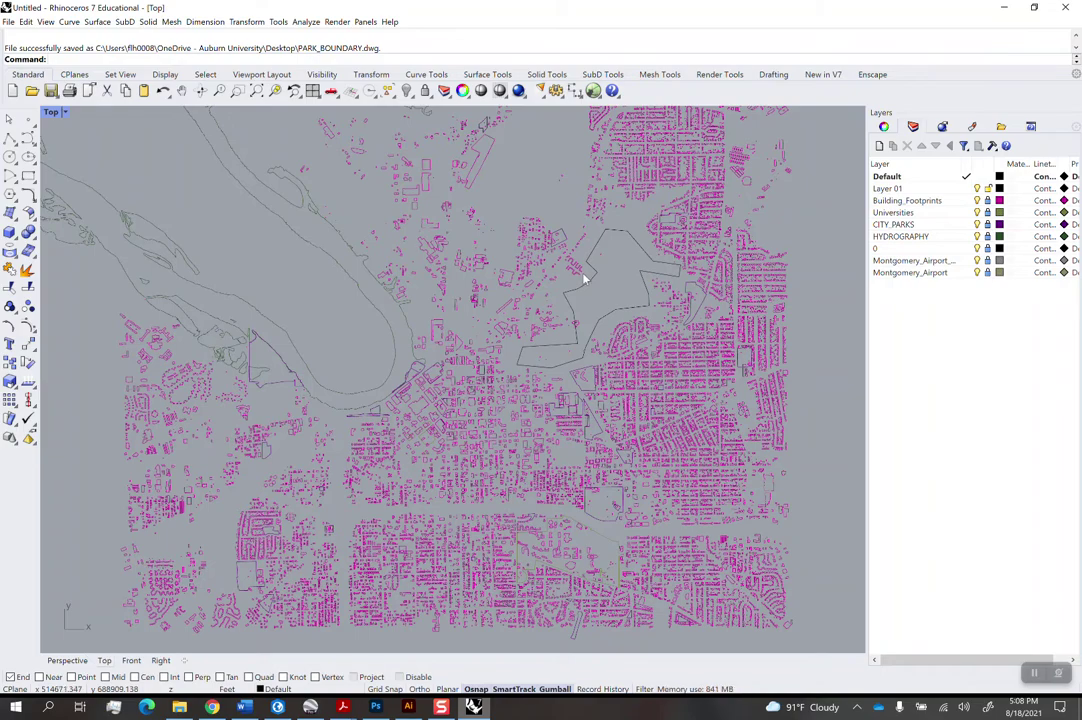
left_click(311, 707)
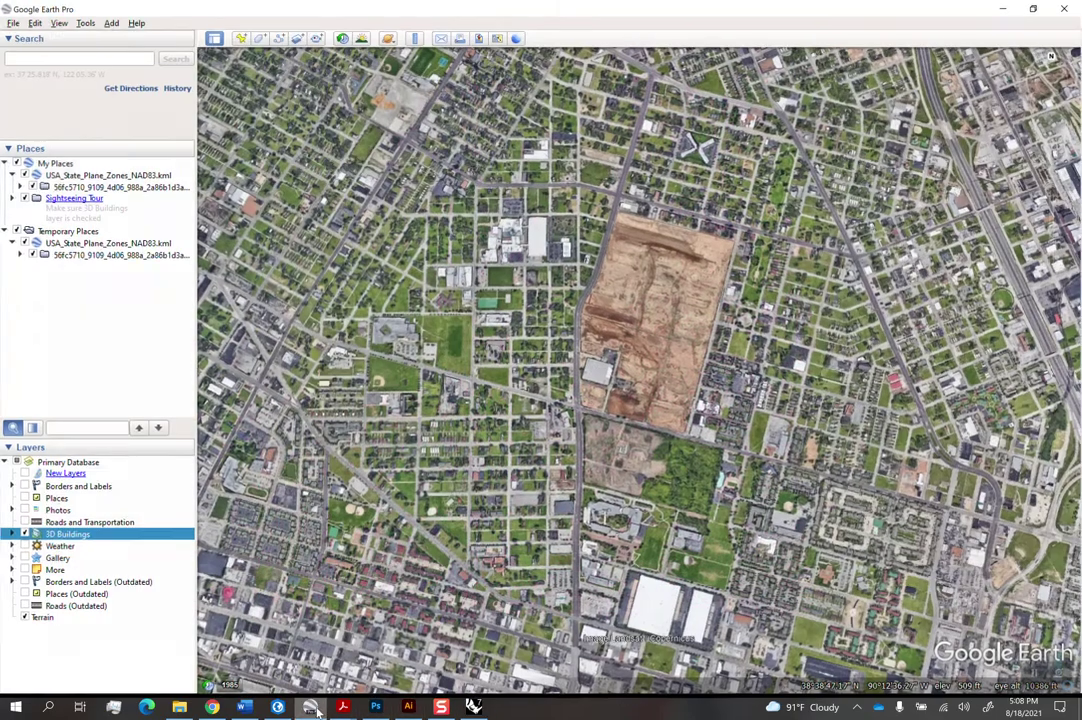
left_click(313, 711)
left_click(281, 710)
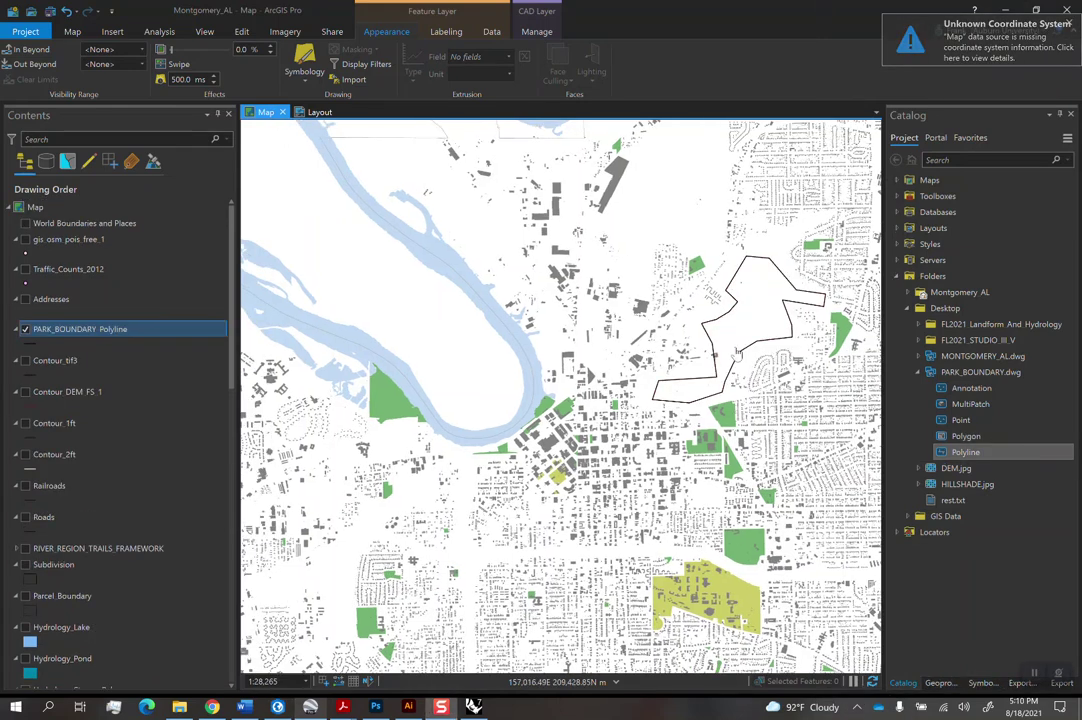
left_click_drag(676, 234, 608, 260)
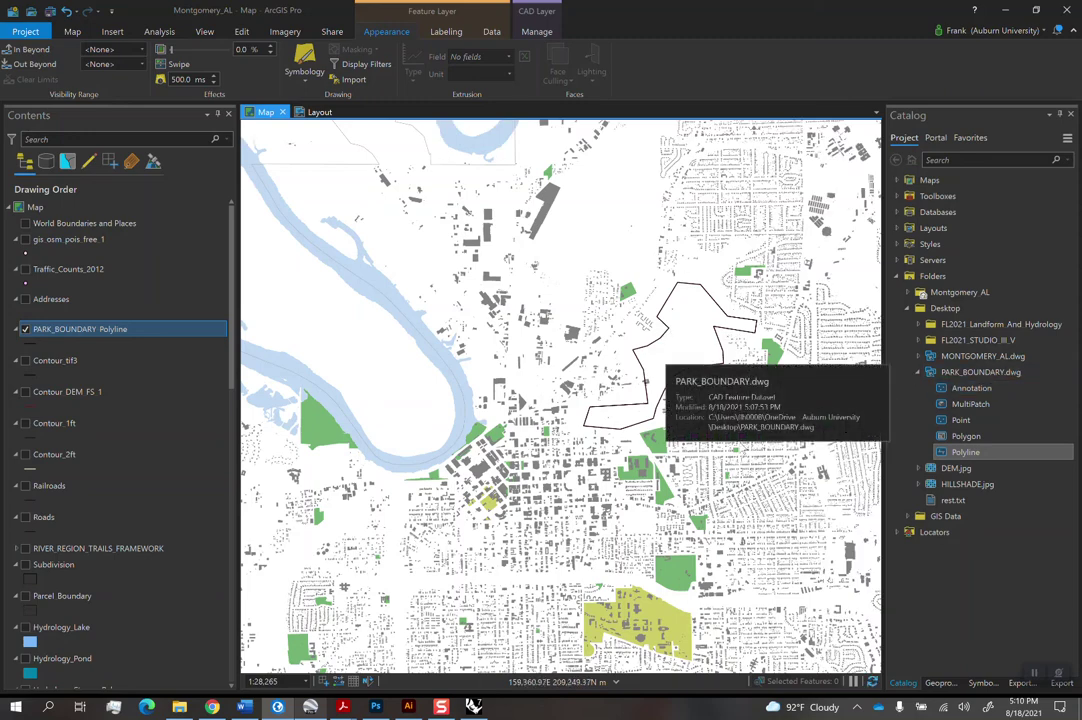
Switch to Rhino and draw a closed crescent-shaped polyline inside the park boundary, in its wide northern part
key("alt+Tab")
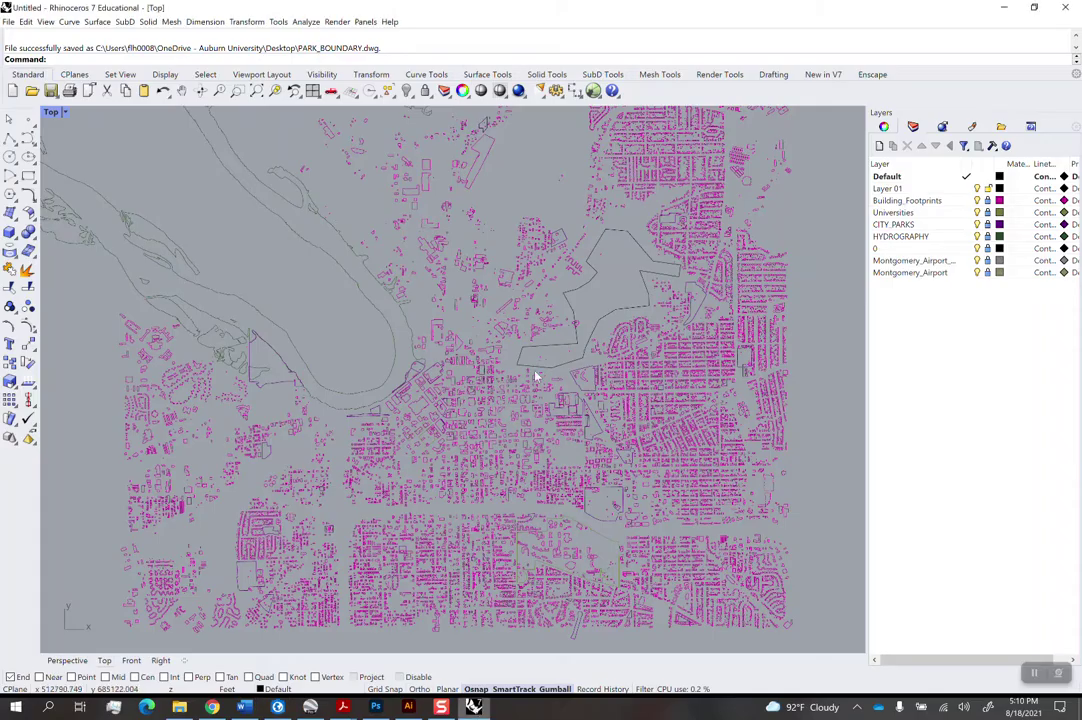
scroll(618, 307, "up", 2)
scroll(618, 307, "up", 1)
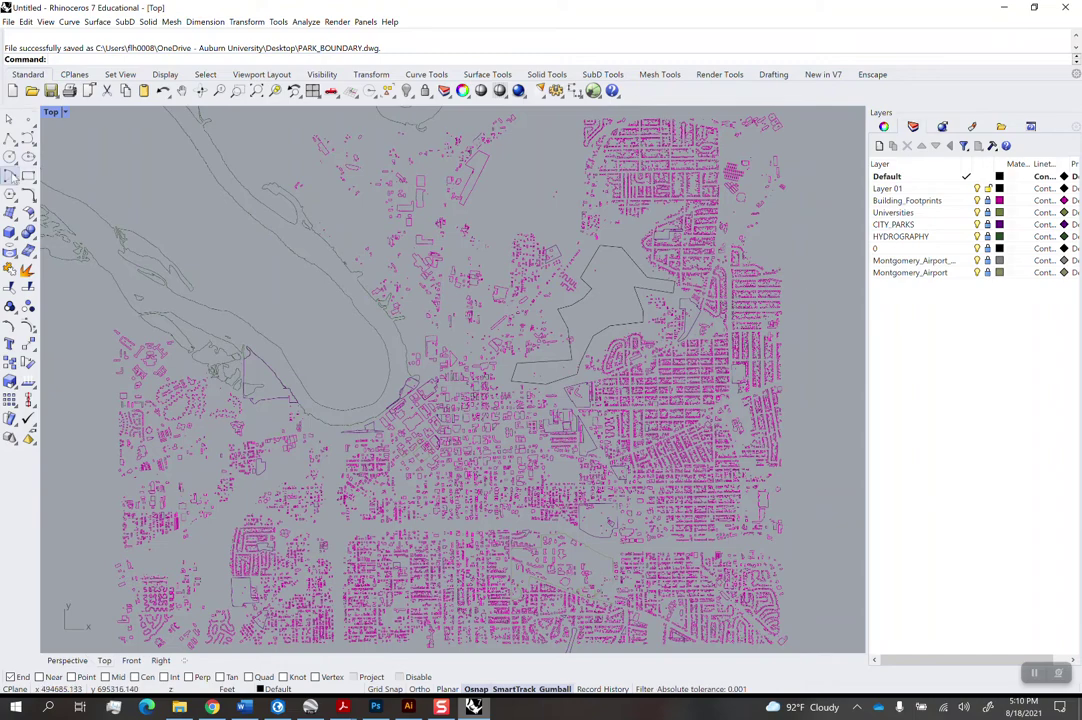
left_click(10, 139)
scroll(636, 316, "up", 6)
left_click(566, 303)
left_click(593, 253)
left_click(597, 225)
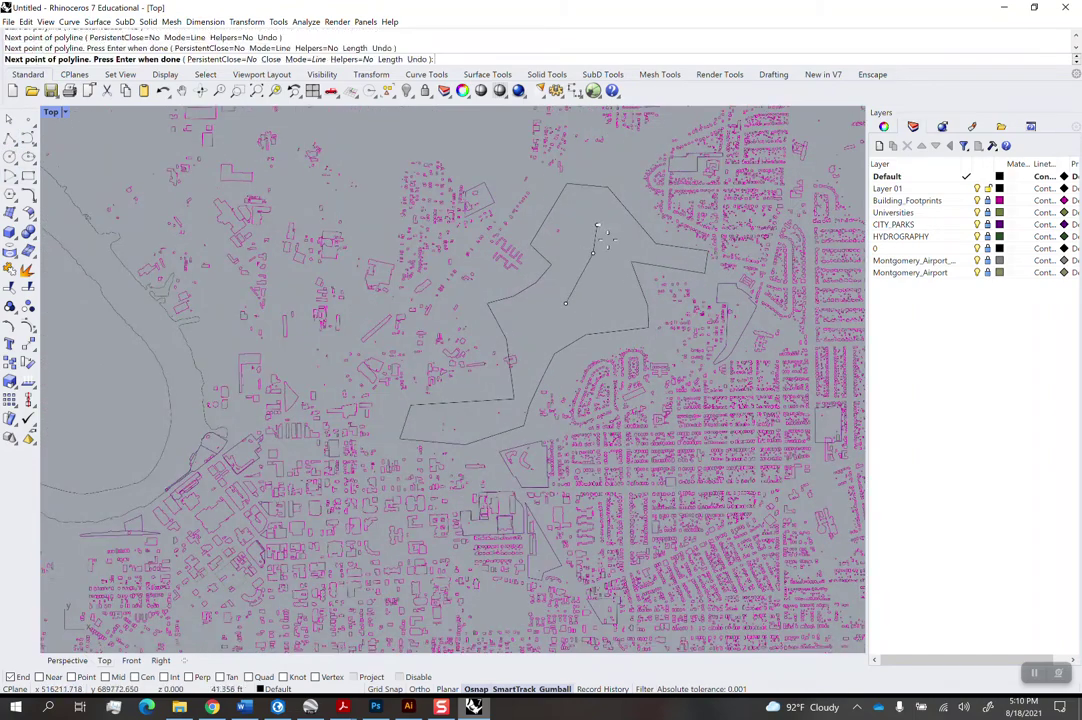
left_click(609, 246)
left_click(615, 280)
left_click(602, 299)
left_click(566, 303)
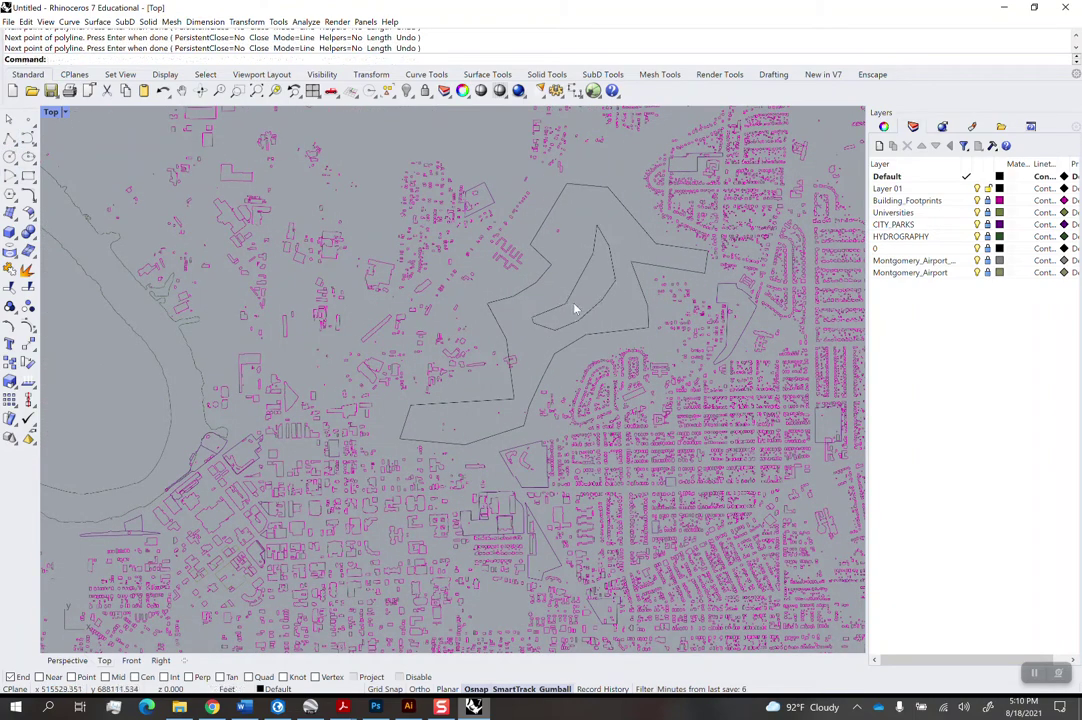
Select all objects on the Default layer, export them over PARK_BOUNDARY.dwg on the Desktop, and clear the selection
right_click(899, 177)
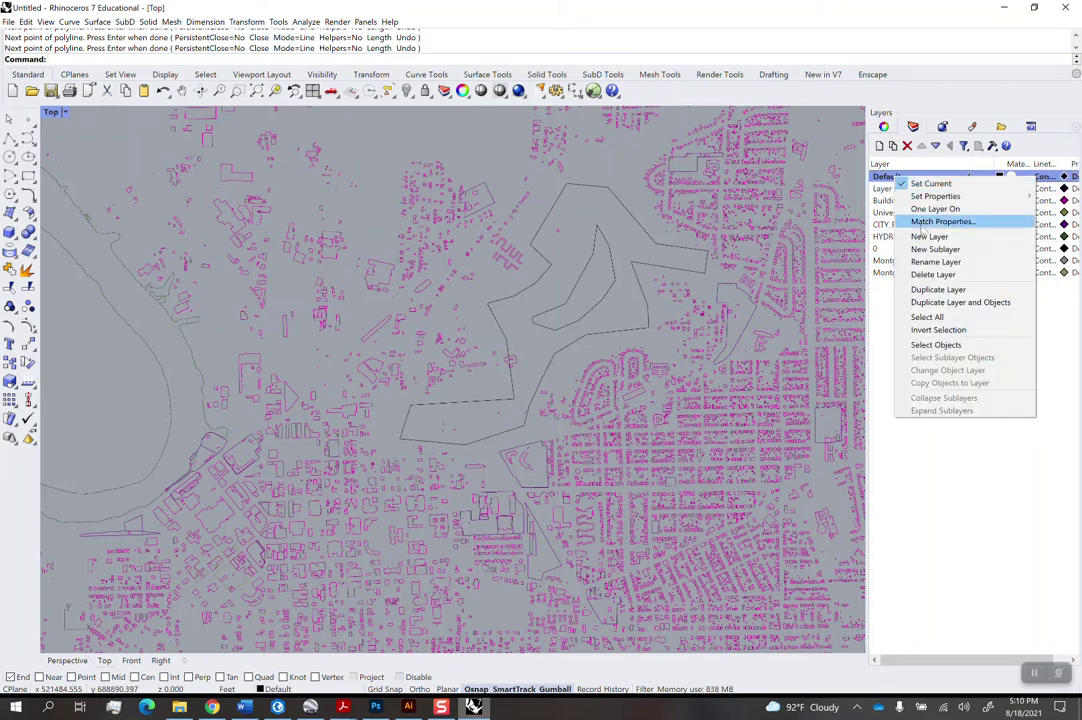
left_click(936, 344)
right_click_drag(574, 278, 580, 297)
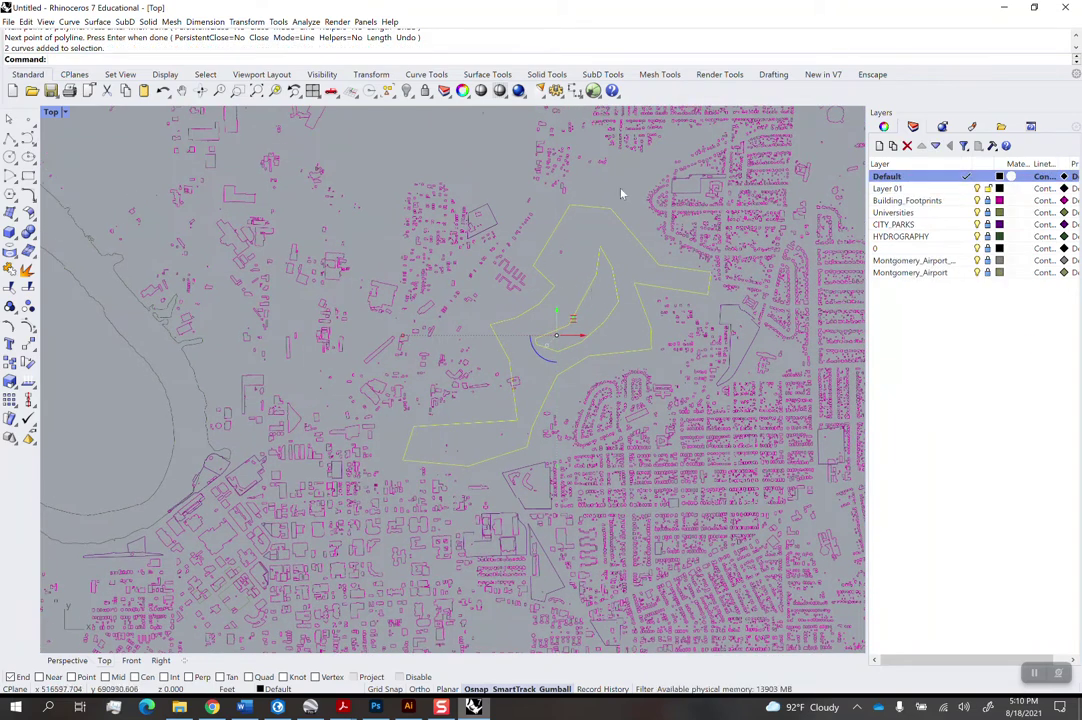
left_click(8, 21)
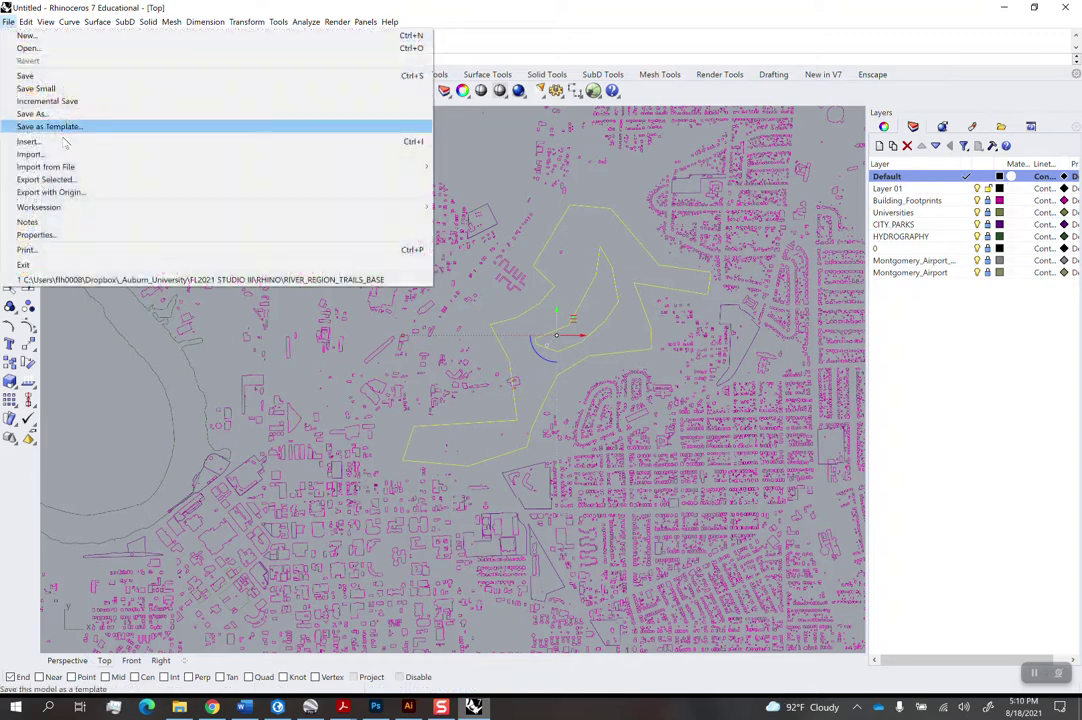
left_click(60, 180)
left_click(180, 164)
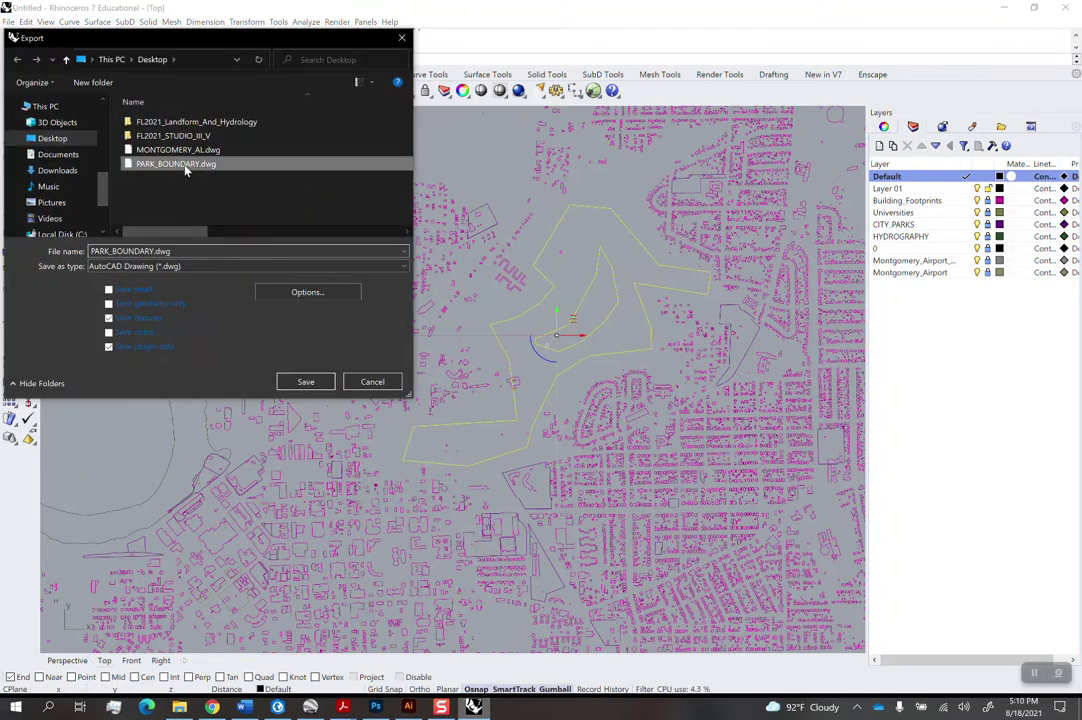
left_click(307, 380)
left_click(219, 254)
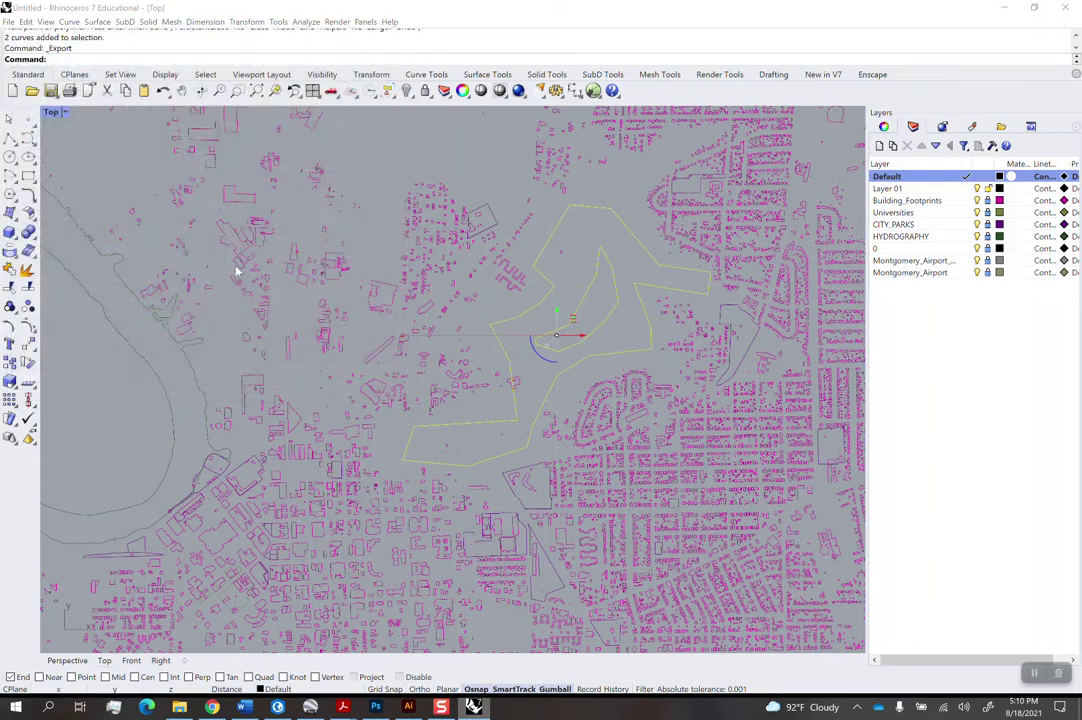
left_click(427, 343)
left_click(448, 161)
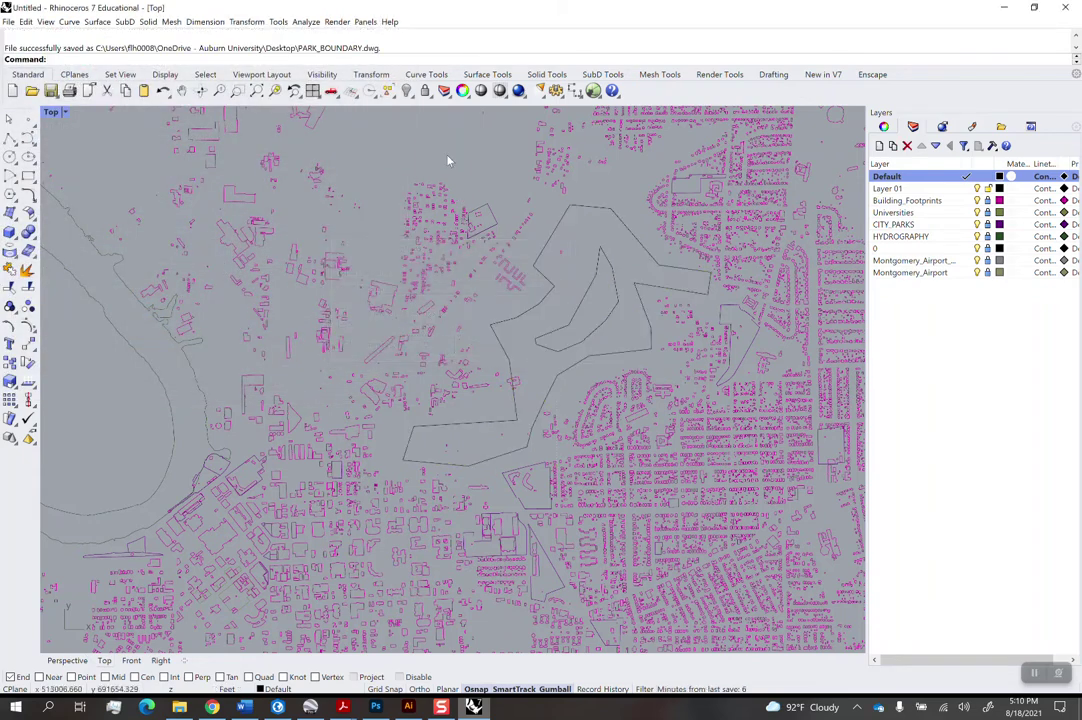
Switch to ArcGIS Pro and check the PARK_BOUNDARY polyline layer for the newly exported inner shape
left_click(280, 706)
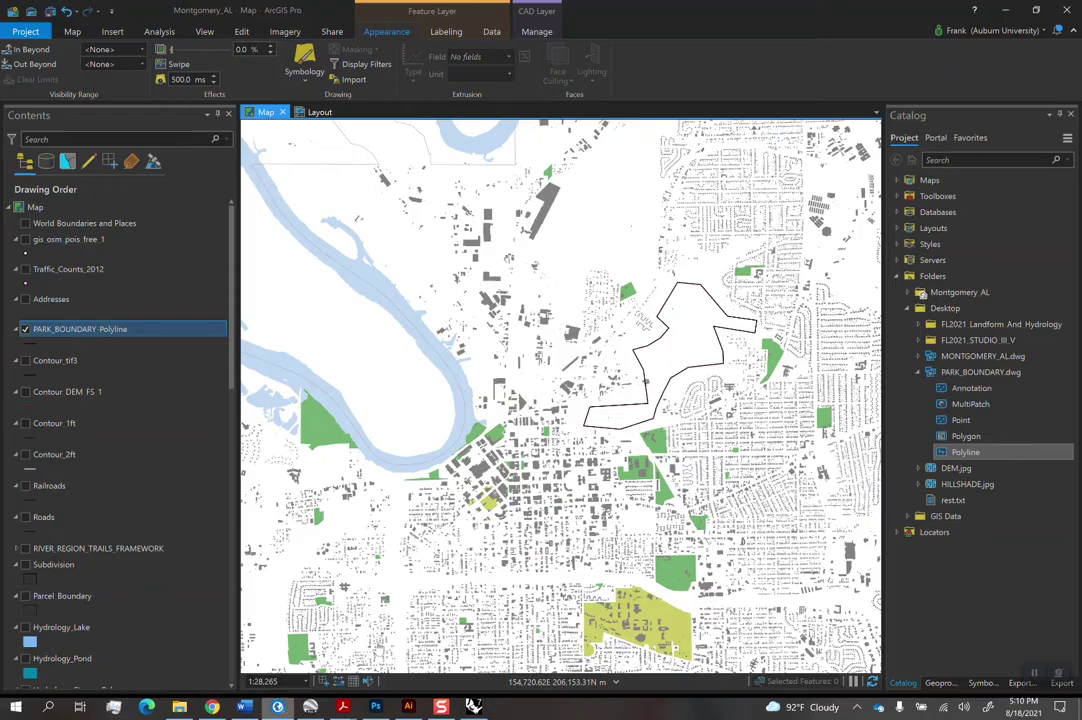
scroll(565, 283, "up", 1)
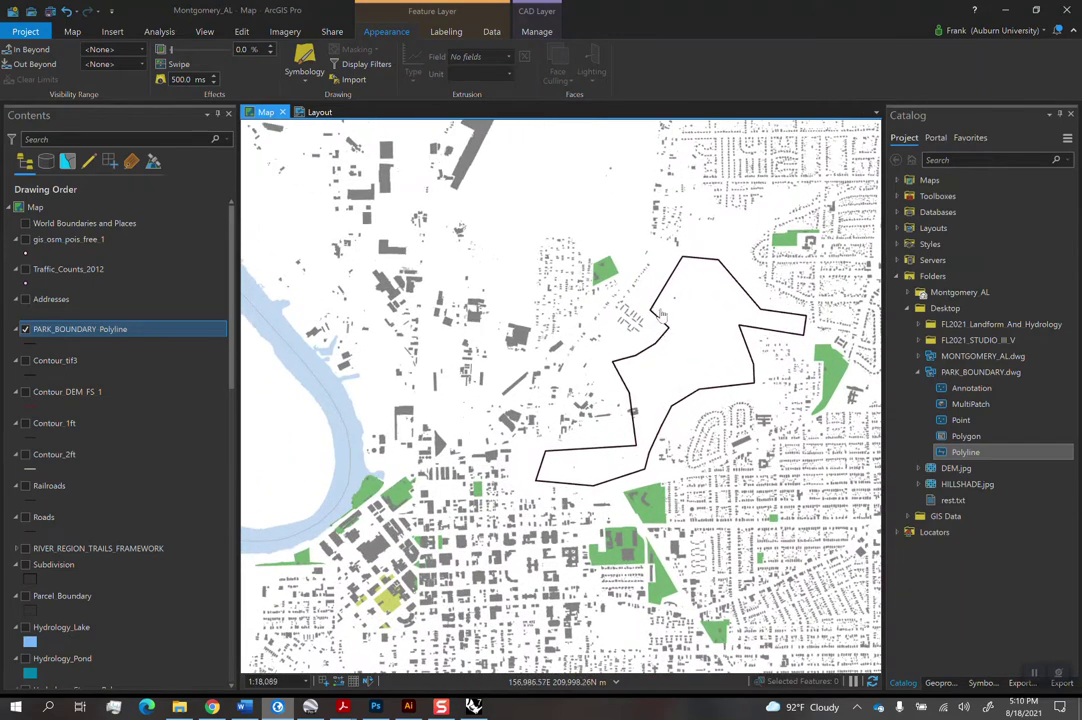
scroll(592, 245, "up", 1)
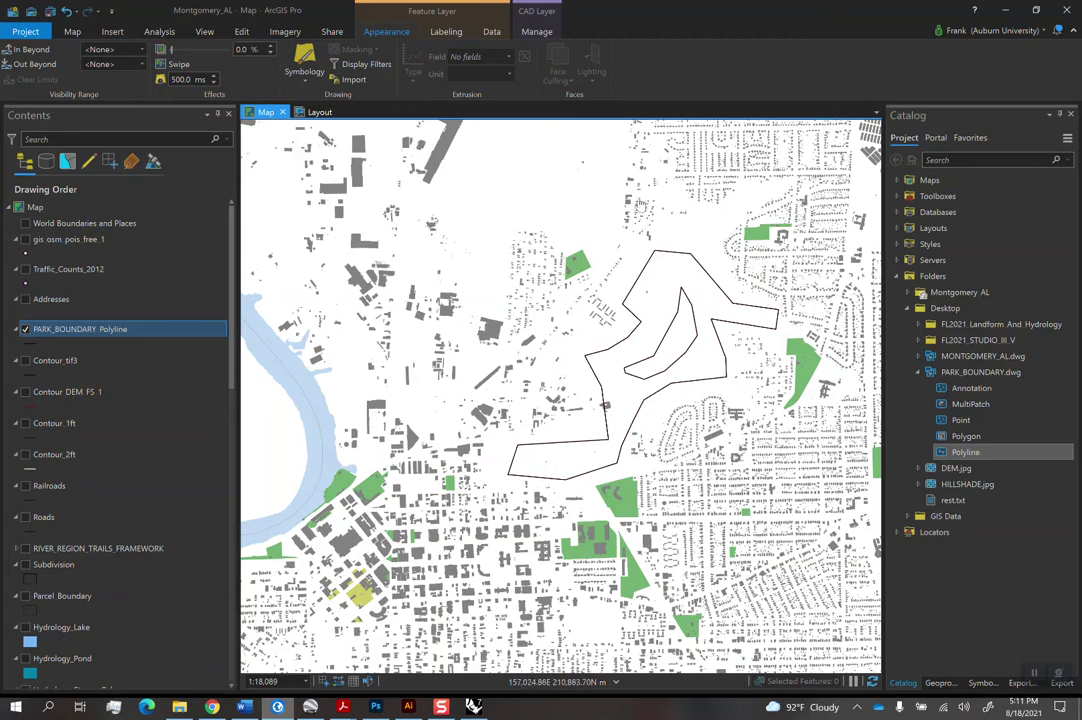
Switch to Rhino and bring the crescent polyline inside the park boundary into close view in Perspective
left_click(473, 706)
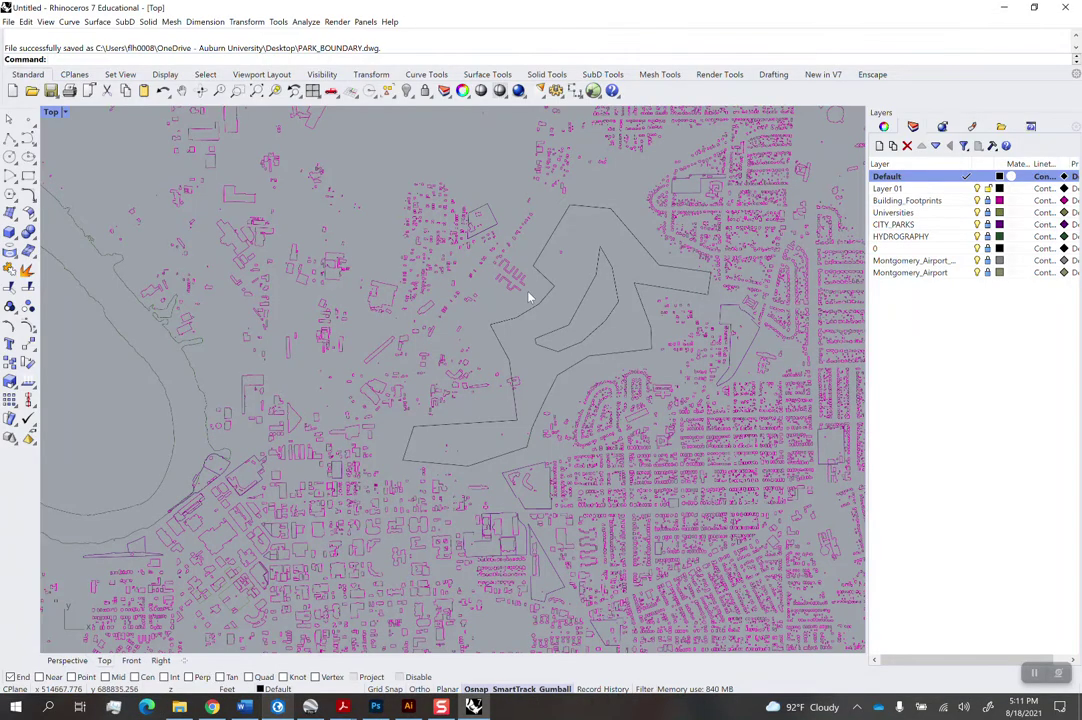
right_click_drag(527, 295, 588, 276)
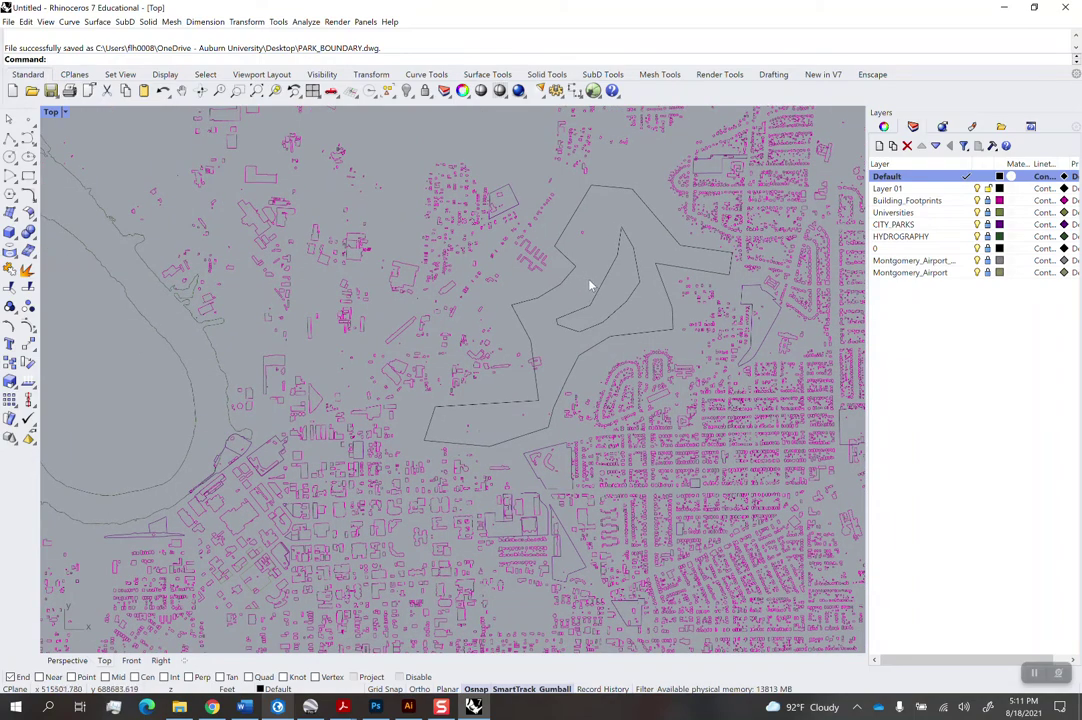
left_click(602, 293)
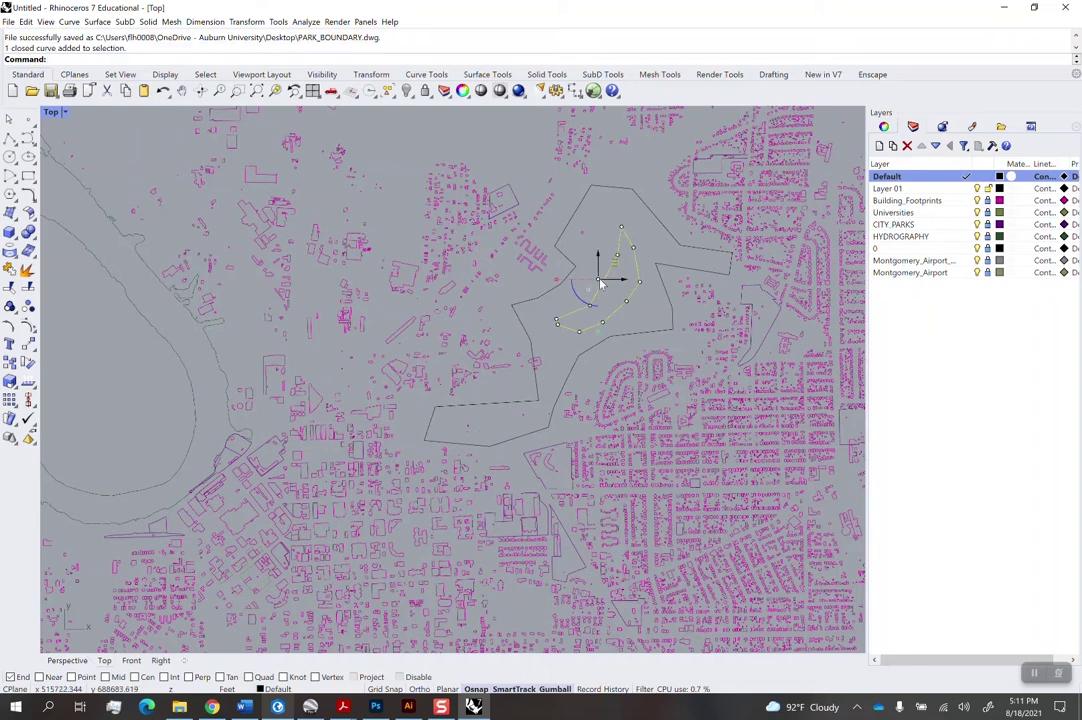
left_click(68, 661)
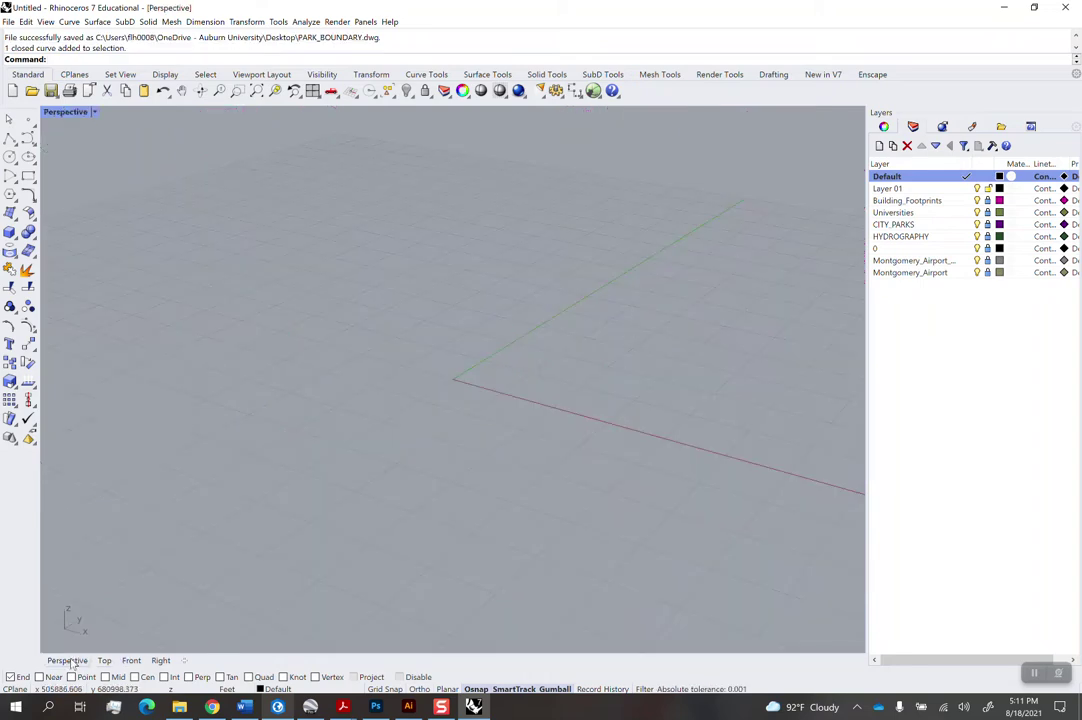
type("zs")
key("Return")
key("Escape")
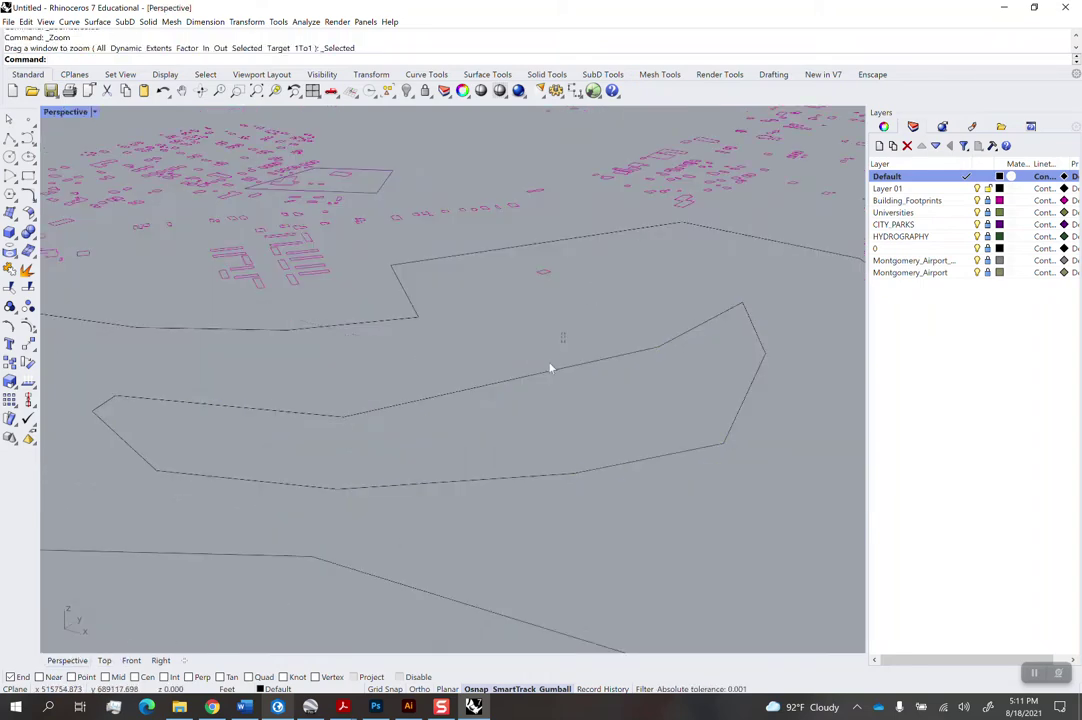
Extrude the crescent polyline upward into vertical walls with ExtrudeCrv and set the Perspective view's display mode to Shaded
left_click(551, 369)
right_click_drag(567, 346, 618, 338)
type("ExtrudeCrv")
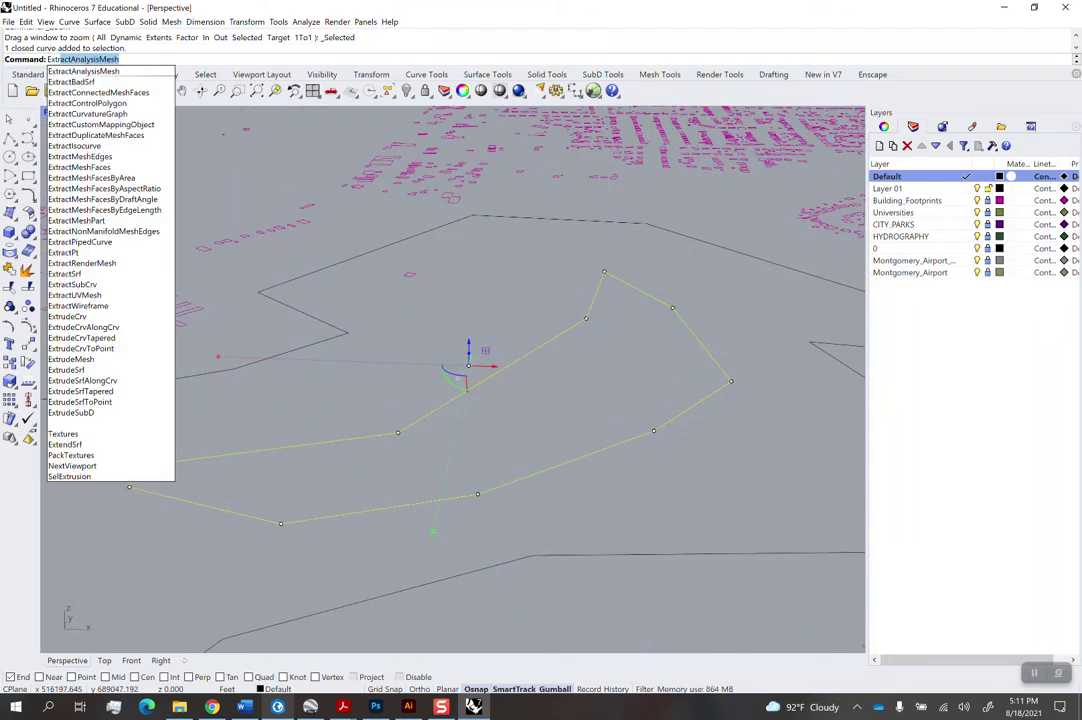
key("Return")
left_click(608, 302)
right_click_drag(600, 352, 670, 352)
right_click(71, 113)
left_click(70, 166)
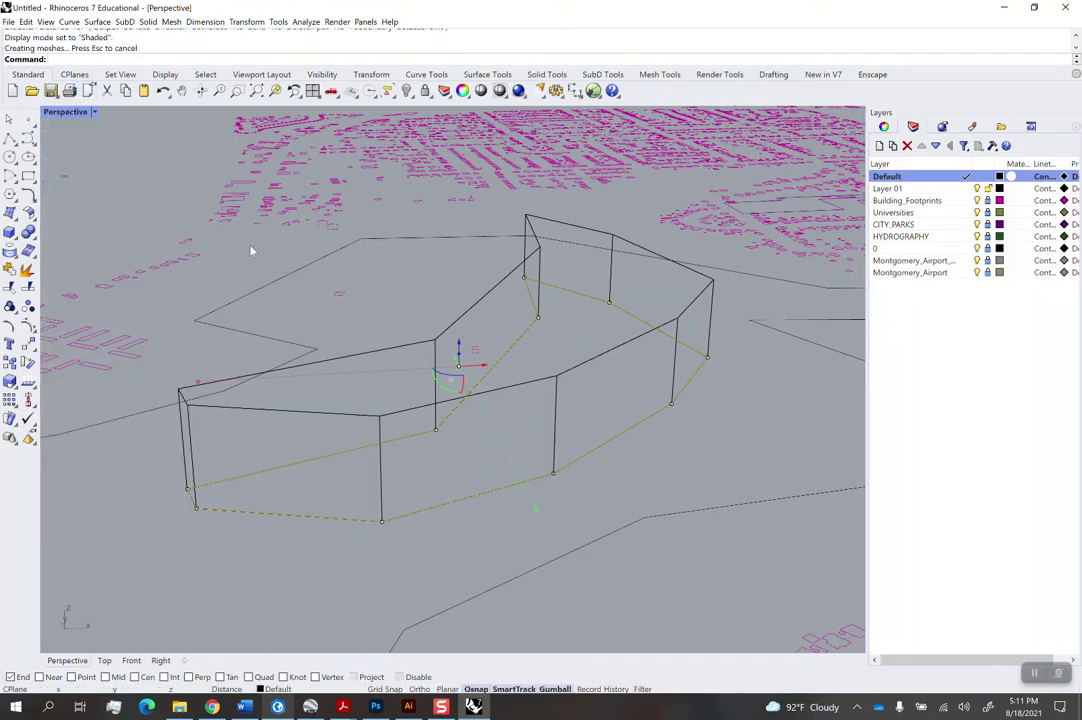
mouse_move(386, 307)
right_mouse_down()
mouse_move(453, 338)
mouse_move(500, 331)
mouse_move(469, 345)
mouse_move(546, 481)
right_mouse_up()
Cap the open crescent extrusion into a closed solid and select the resulting polysurface
left_click(543, 471)
type("cap")
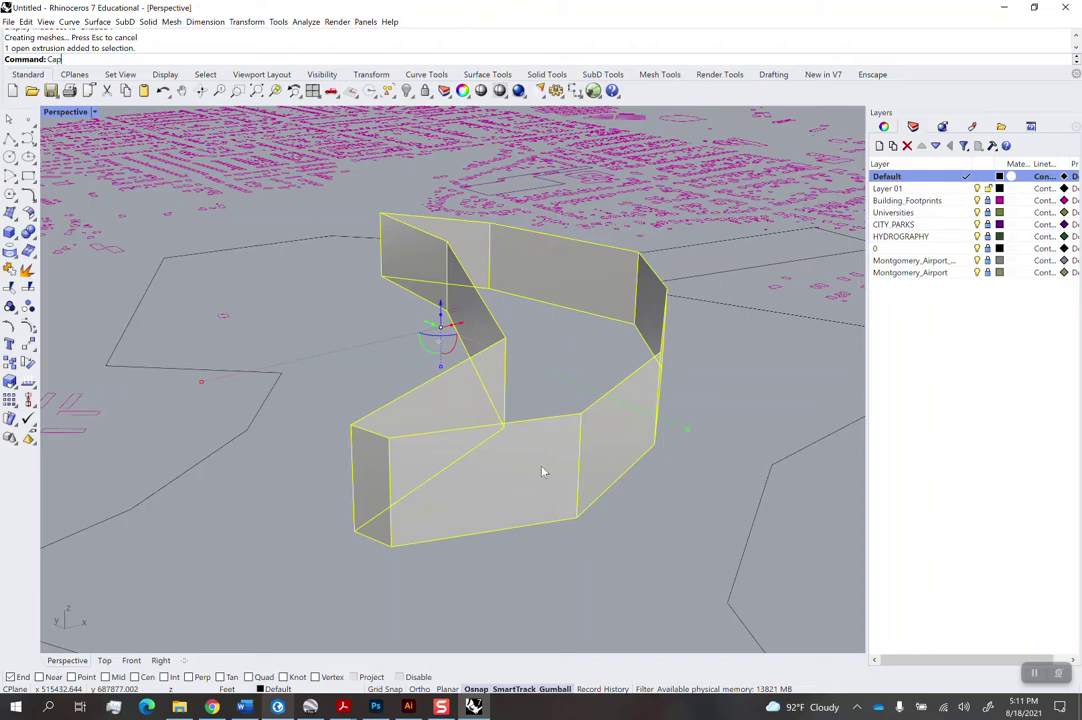
key("Return")
key("Escape")
right_click_drag(676, 487, 601, 435)
left_click(606, 438)
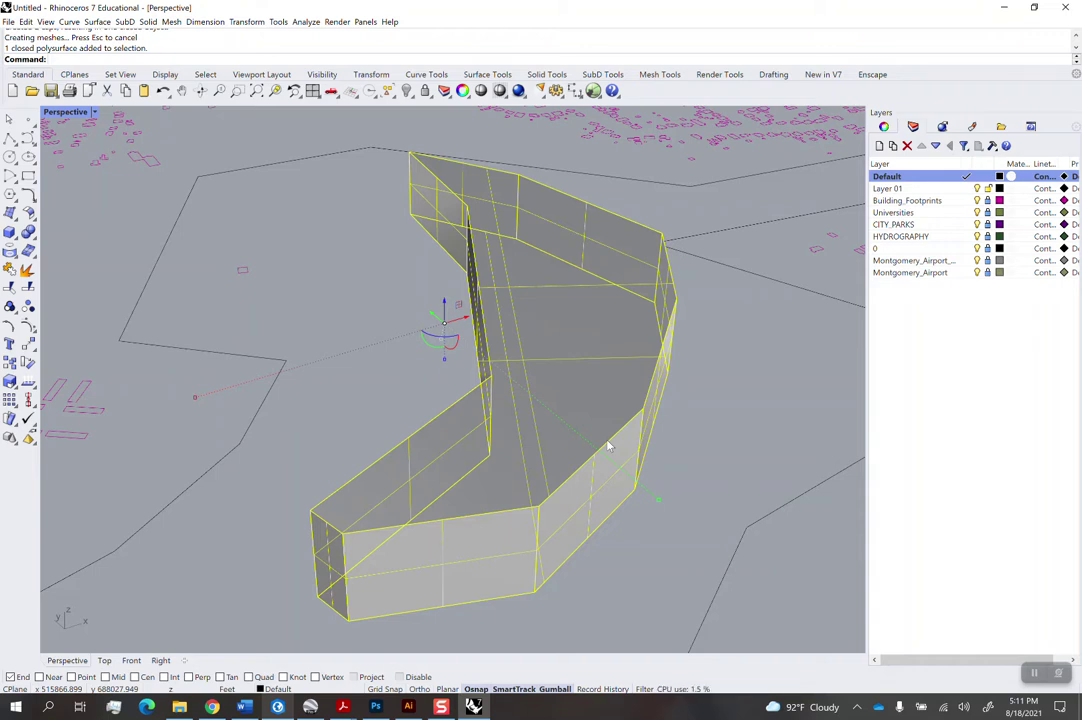
Delete the extruded crescent solid and switch to the Top view with the whole city extent in frame
key("Delete")
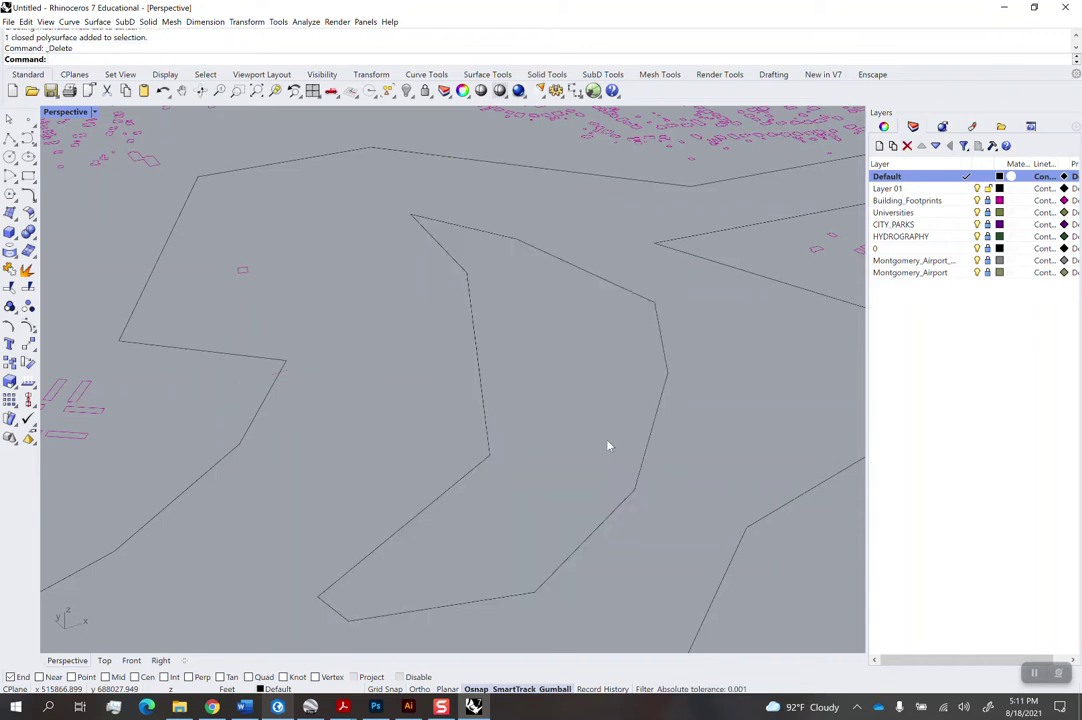
left_click(104, 660)
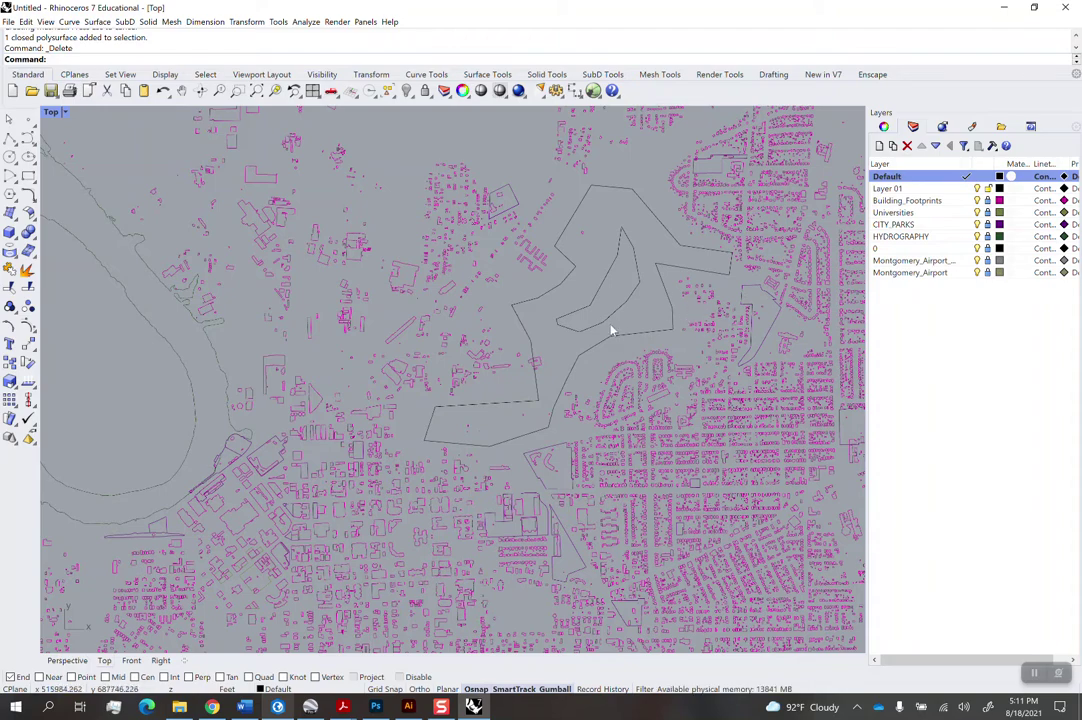
scroll(612, 330, "down", 5)
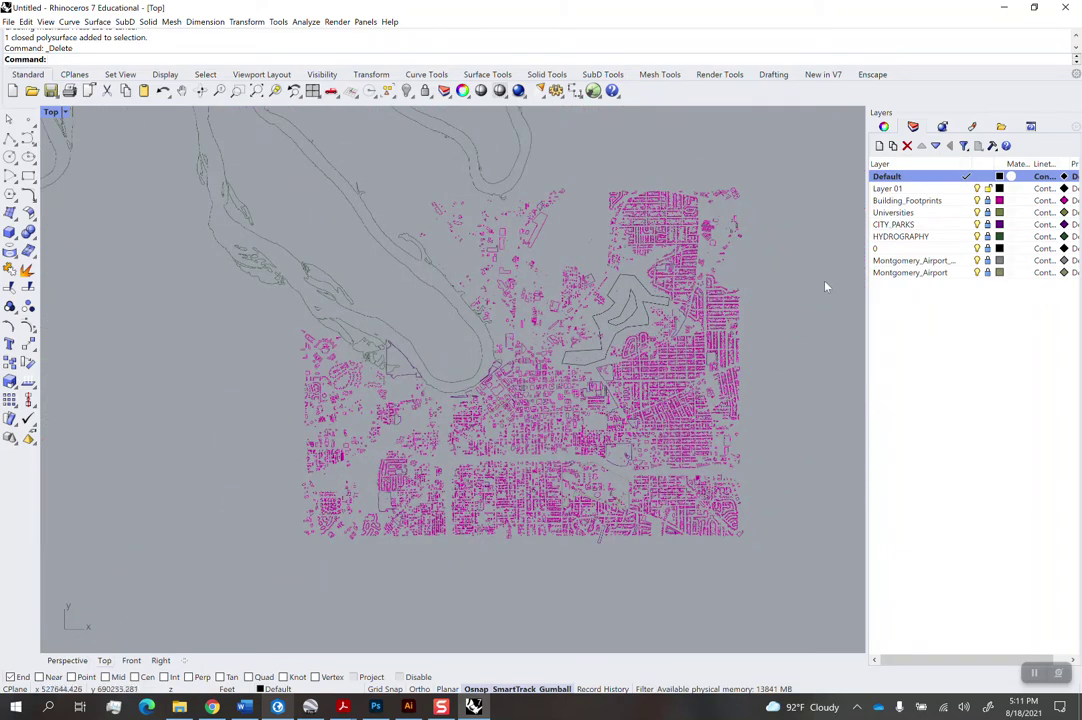
Create a new layer named ORIGIN and make it the current layer
left_click(879, 145)
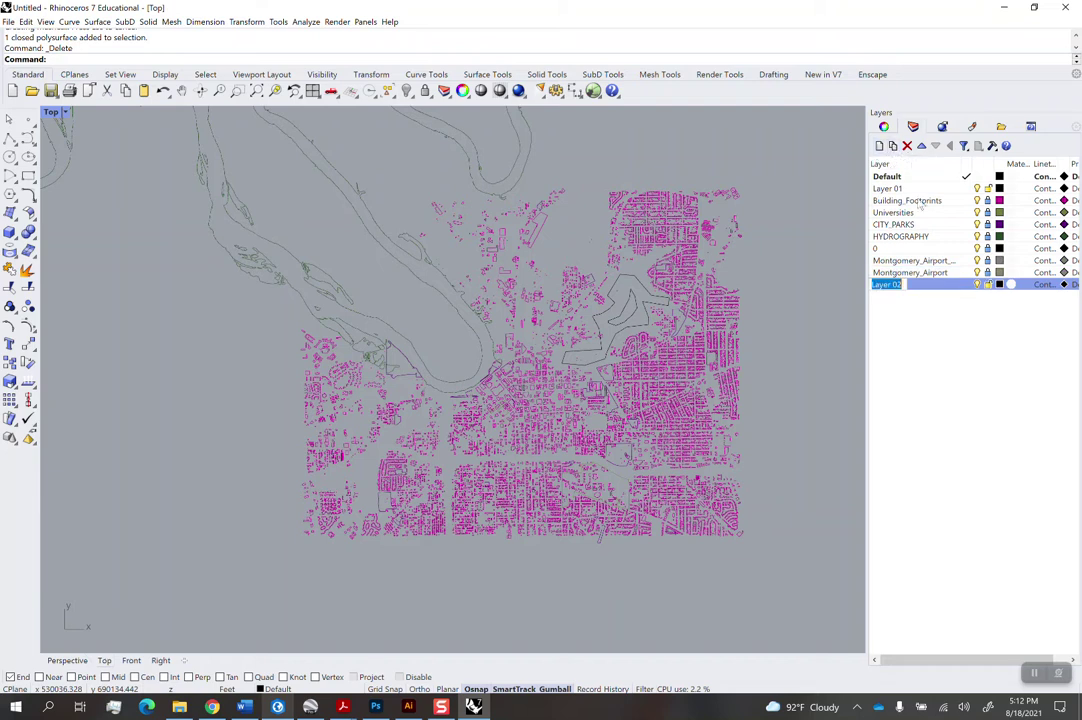
type("org")
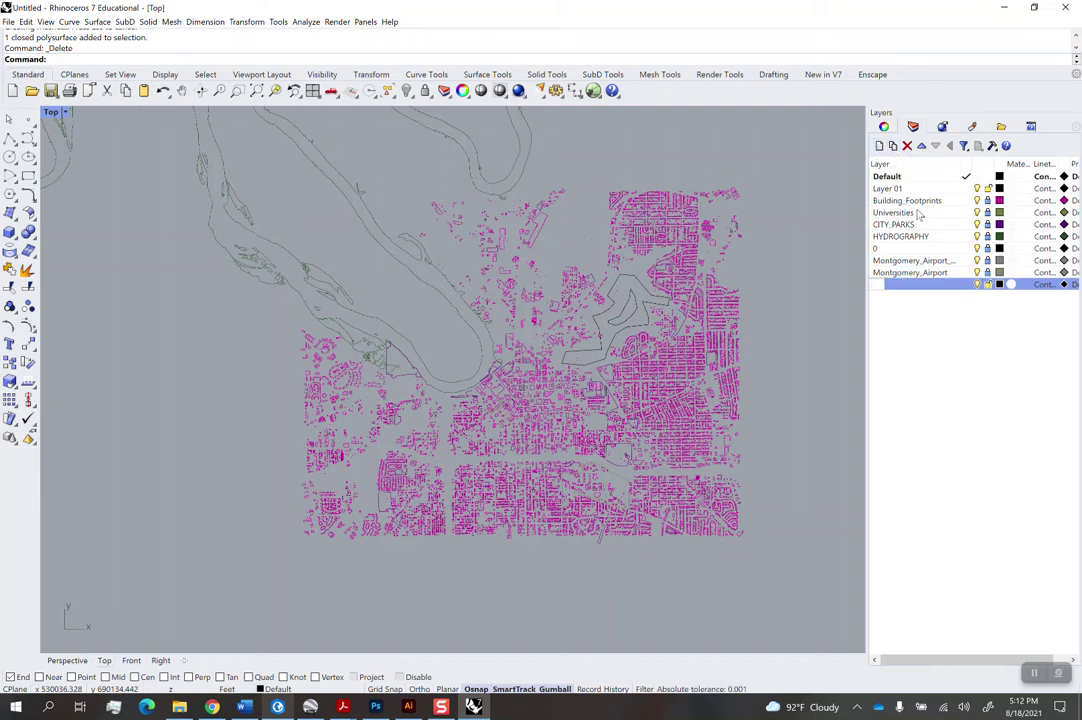
type("GIN")
key("Return")
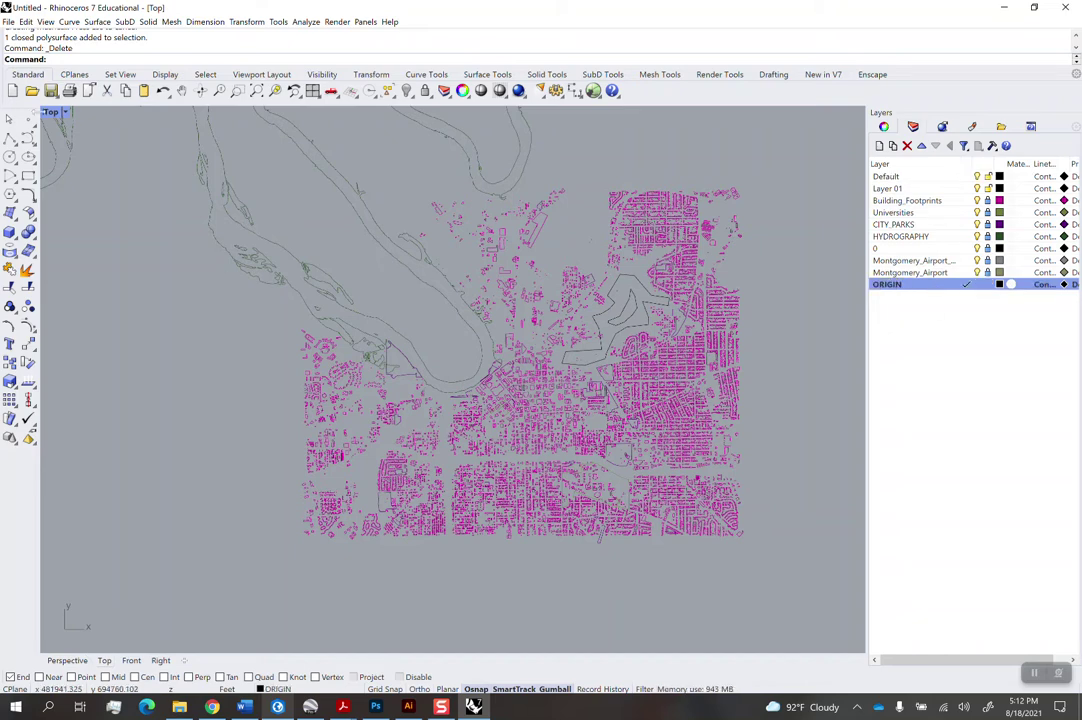
Place a single reference point on the ORIGIN layer just outside the lower-left corner of the building footprints
left_click(28, 118)
left_click(287, 552)
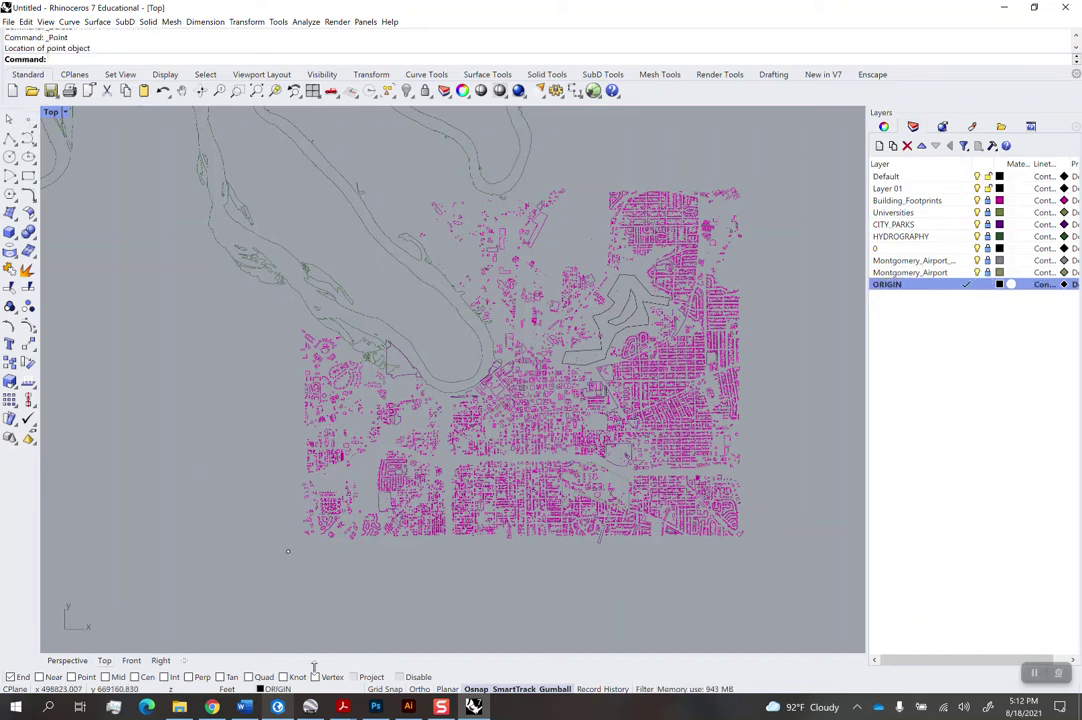
left_click_drag(280, 563, 277, 567)
left_click(335, 577)
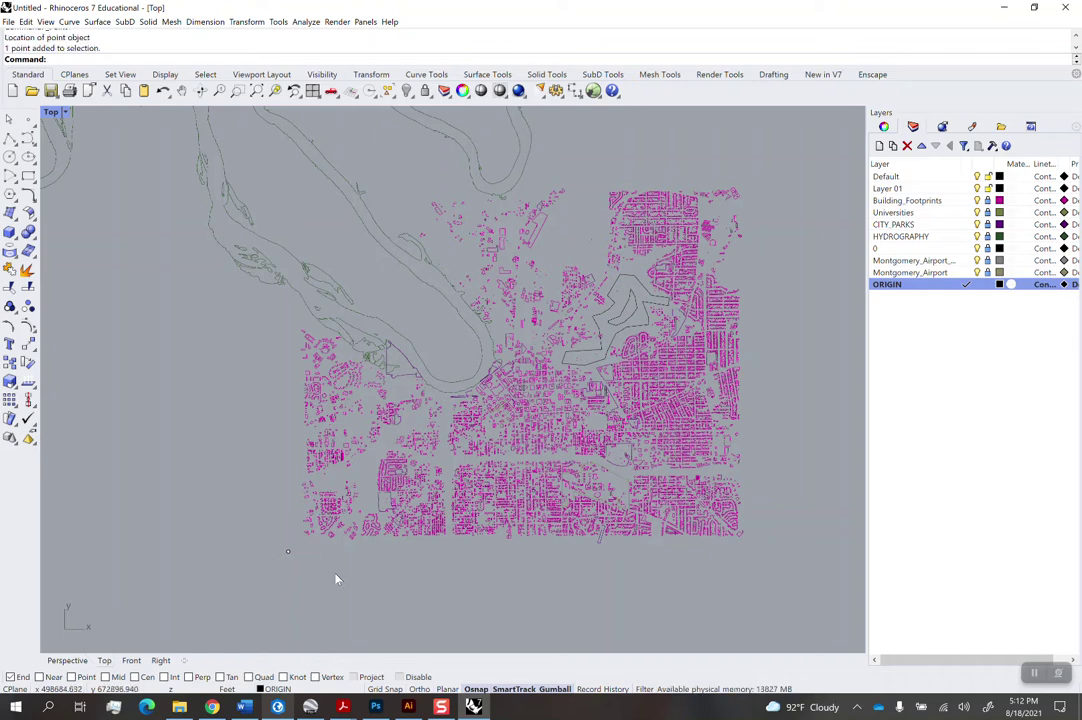
Make Default the current layer and lock the ORIGIN layer
left_click(937, 177)
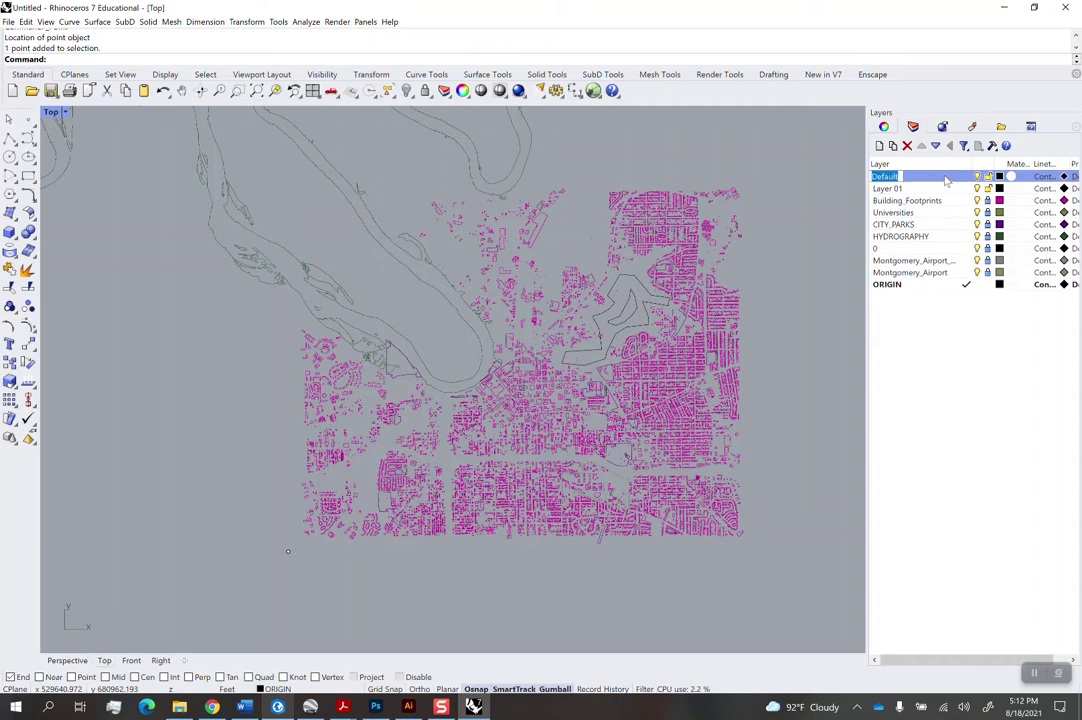
left_click(966, 177)
left_click(988, 285)
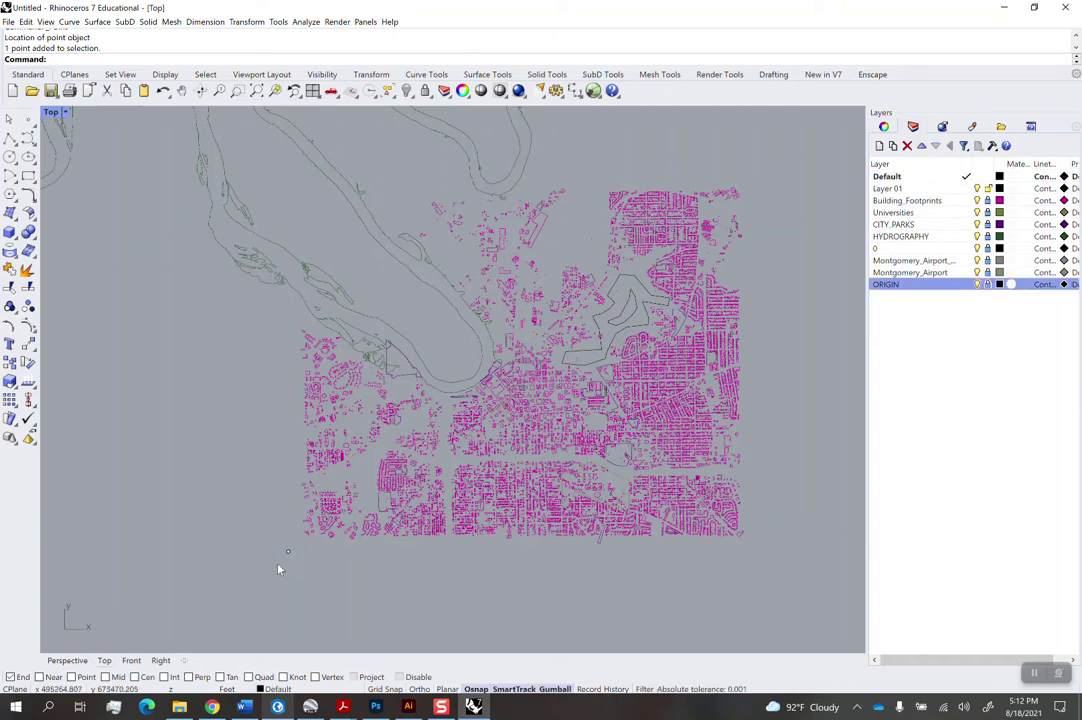
Unlock the layers from Building_Footprints through Montgomery_Airport and select all city, river and park curves
scroll(540, 540, "down", 5)
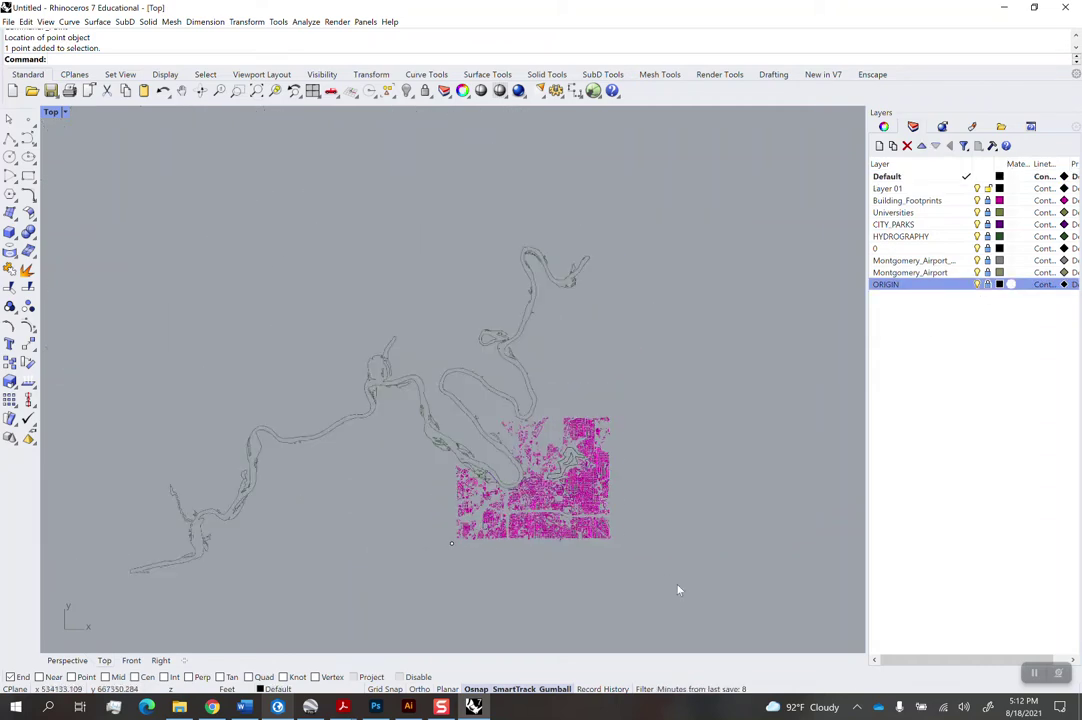
right_click_drag(688, 614, 683, 567)
mouse_move(685, 567)
left_mouse_down()
mouse_move(174, 174)
mouse_move(65, 136)
left_mouse_up()
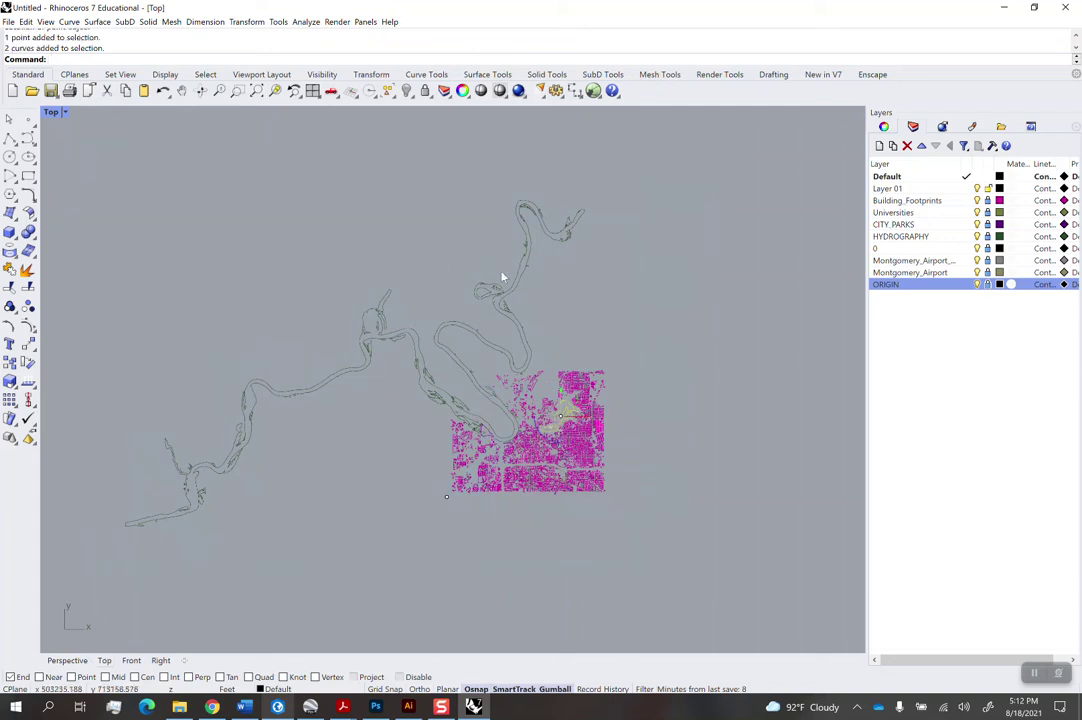
key("Escape")
left_click(906, 200)
left_click(940, 272, "shift")
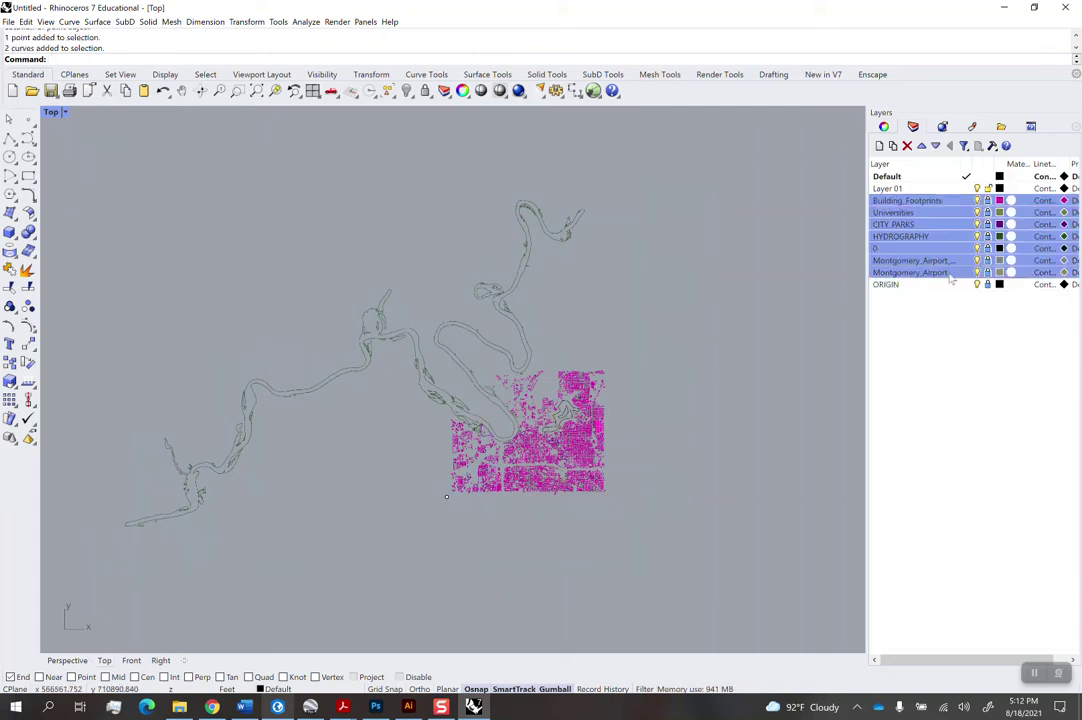
left_click_drag(704, 568, 87, 187)
mouse_move(353, 387)
right_mouse_down()
mouse_move(362, 366)
mouse_move(361, 386)
right_mouse_up()
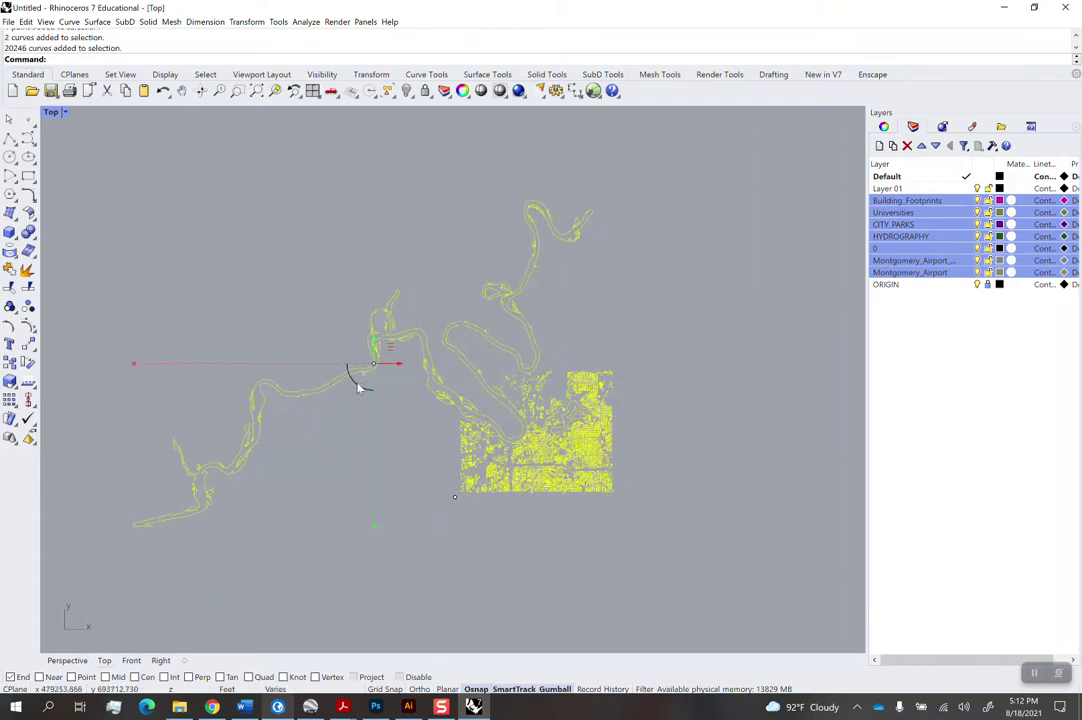
Move the selected curves from the reference point on the ORIGIN layer to 0,0,0, snapping to the point
type("M")
key("Return")
scroll(456, 490, "up", 3)
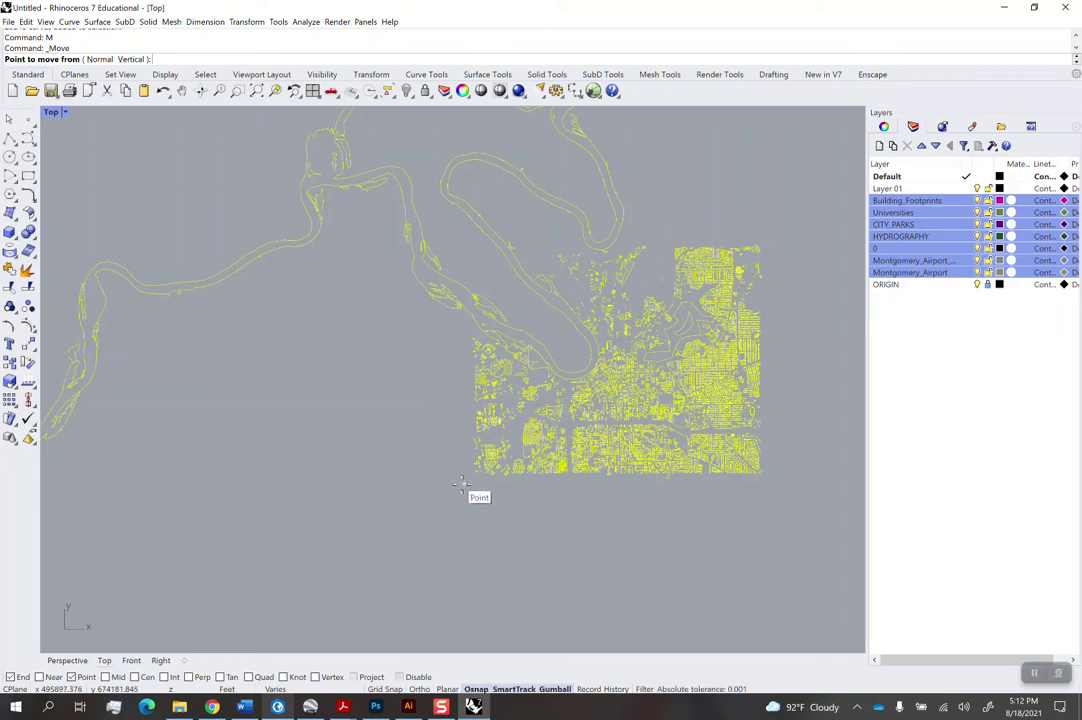
left_click(462, 484)
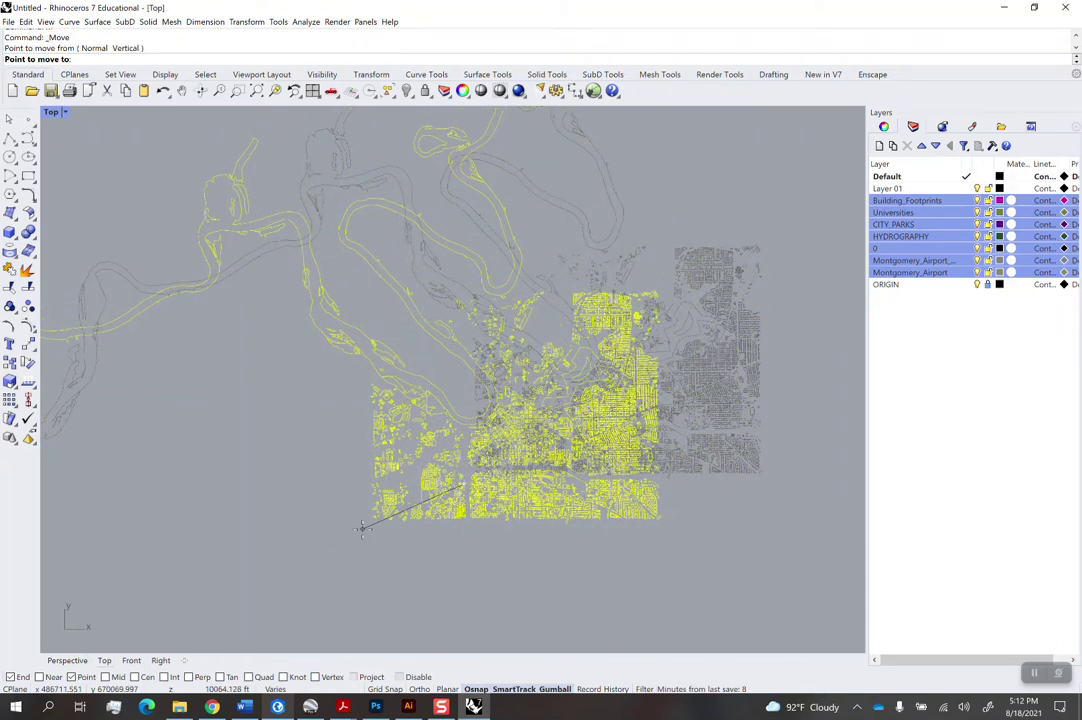
type("0,0,0")
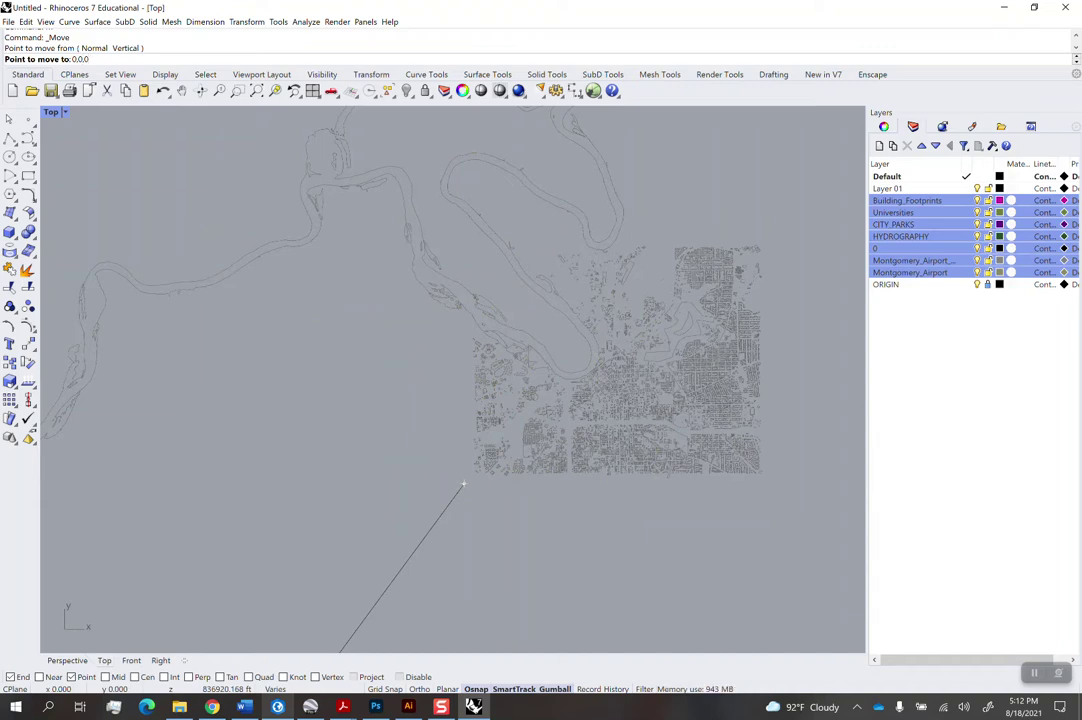
key("Return")
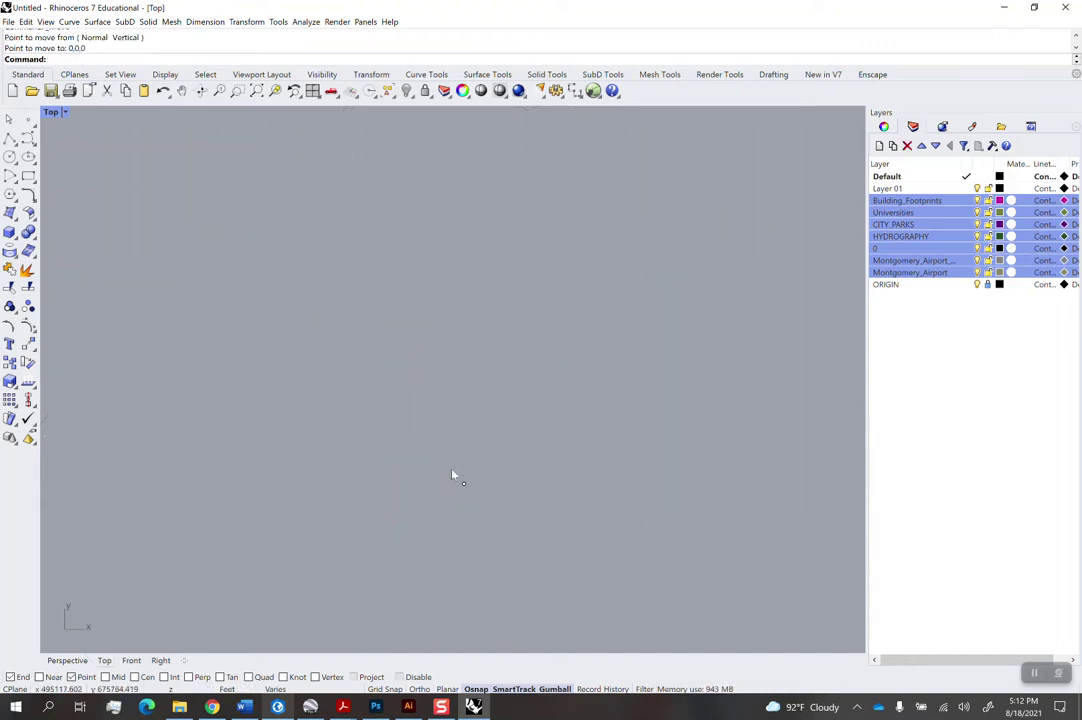
Zoom to the relocated geometry and examine where its lower-left corner sits relative to the world origin
type("zs")
key("Return")
right_click_drag(485, 468, 398, 400)
left_click(459, 487)
scroll(494, 516, "up", 16)
scroll(475, 499, "down", 14)
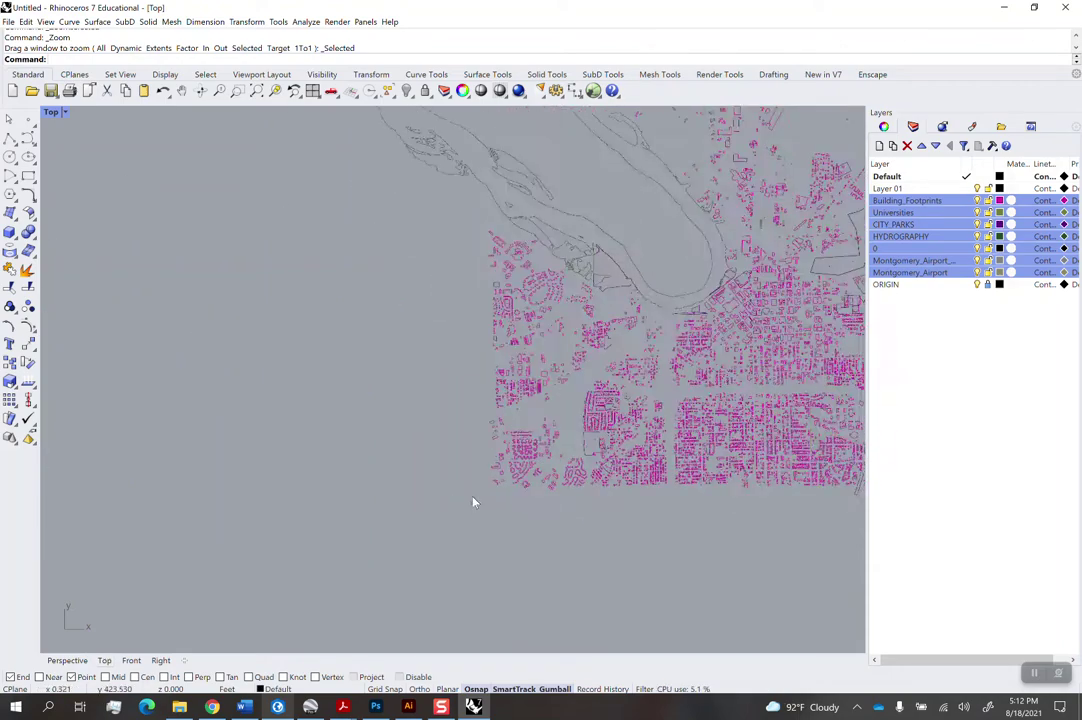
right_click_drag(480, 500, 367, 521)
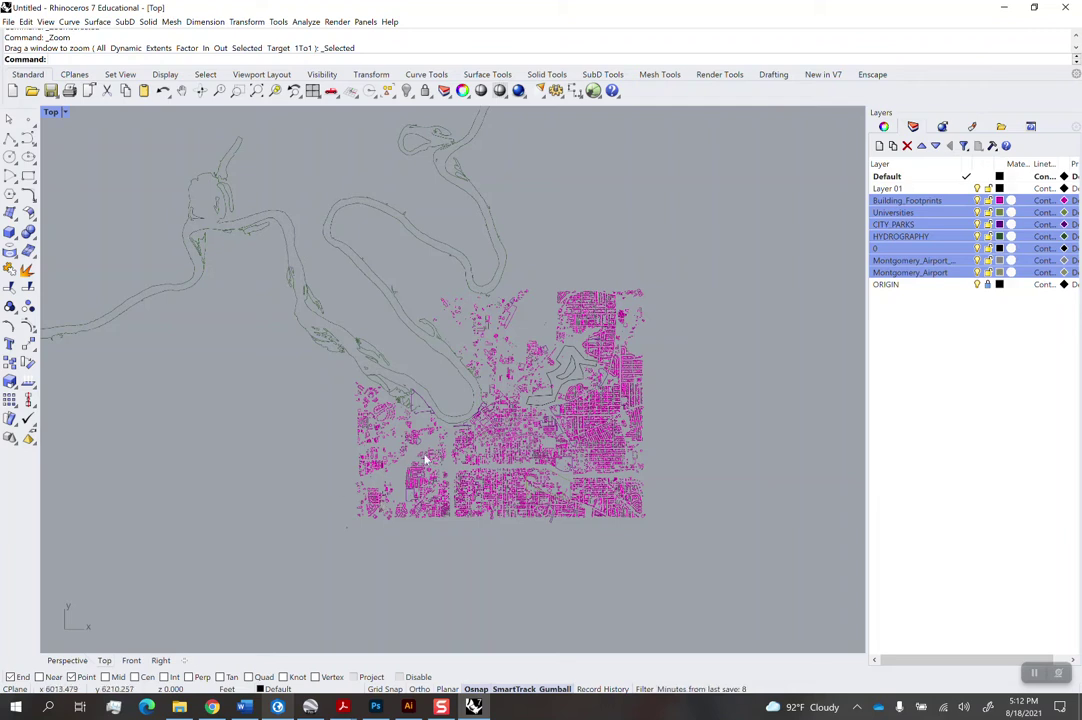
Select the park boundary and crescent curves and move them from 0,0,0 back to the reference point on the ORIGIN layer
scroll(586, 334, "up", 10)
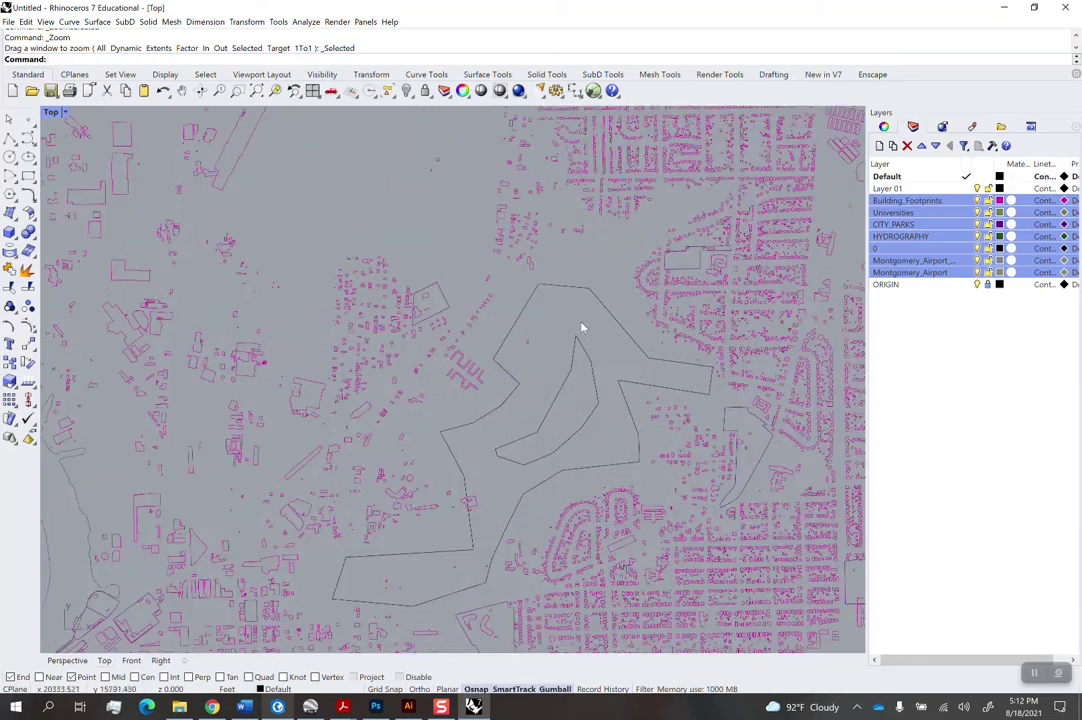
left_click(574, 349)
scroll(570, 355, "down", 15)
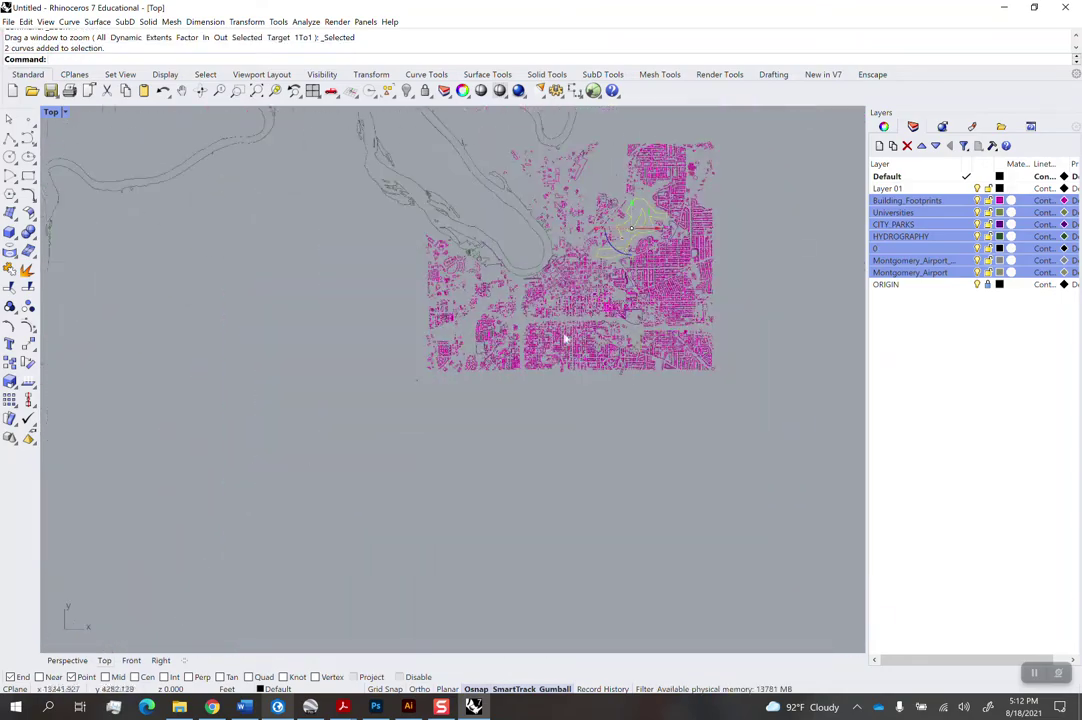
type("M")
key("Return")
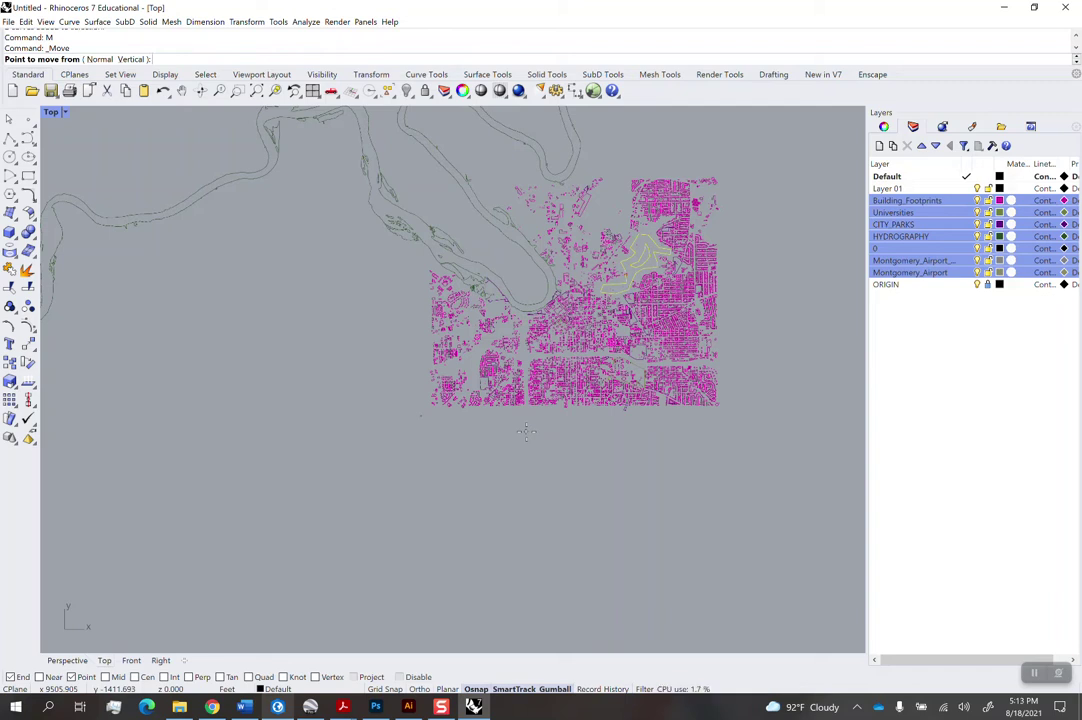
type("0,0")
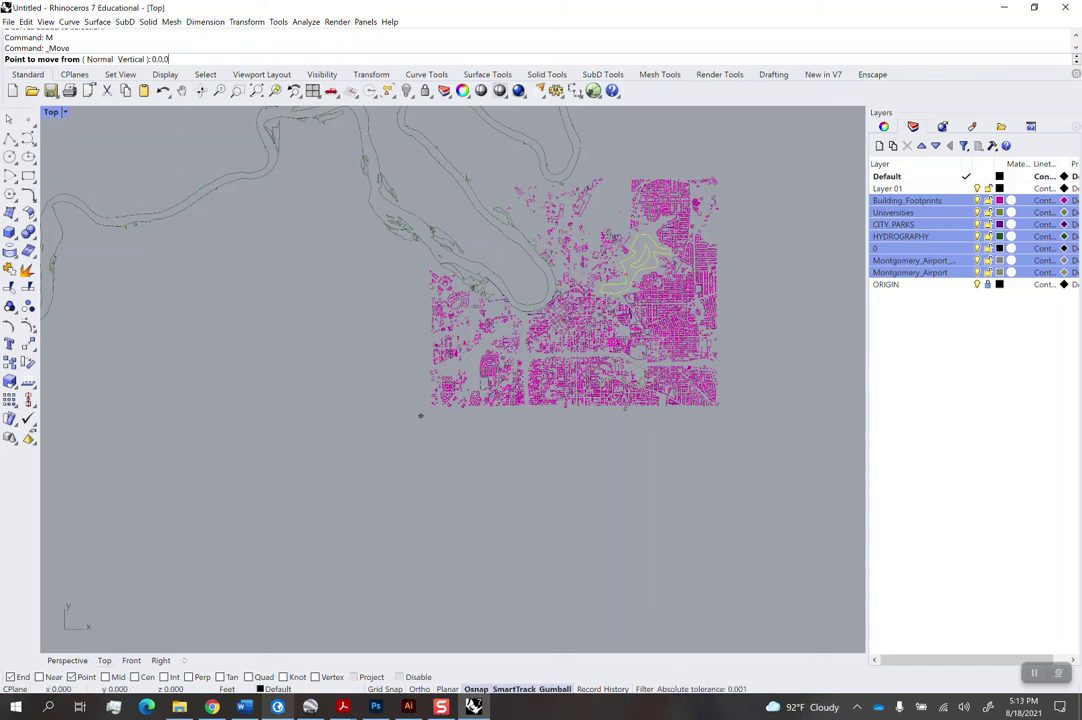
key("Return")
scroll(472, 444, "down", 8)
scroll(500, 386, "down", 6)
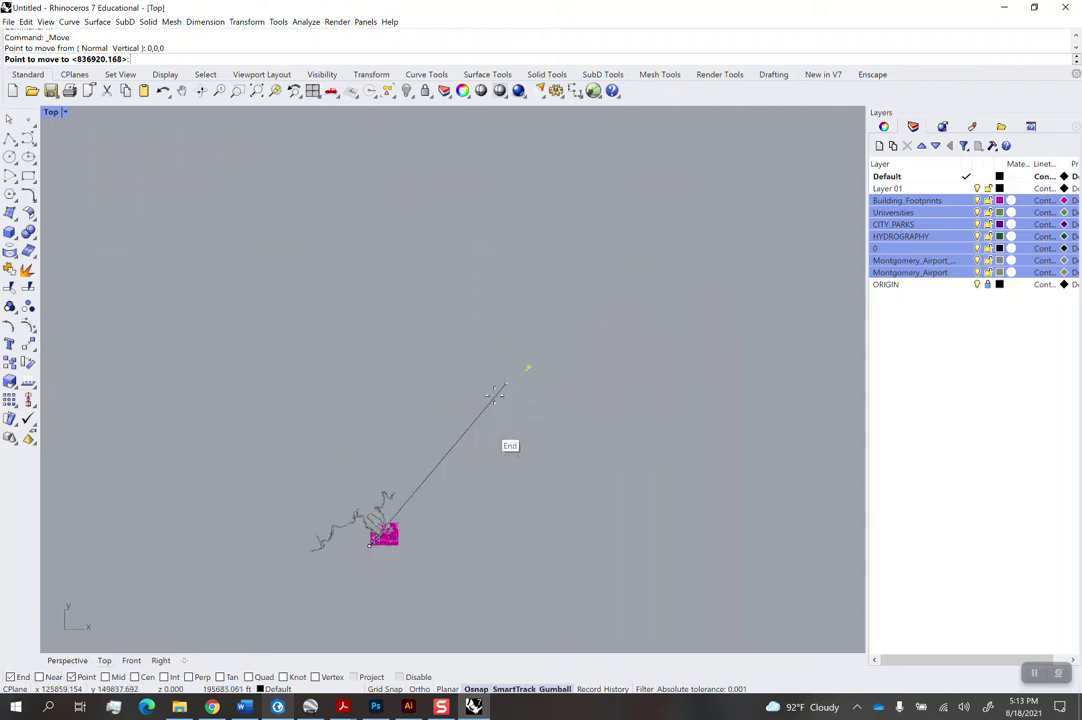
scroll(551, 278, "up", 6)
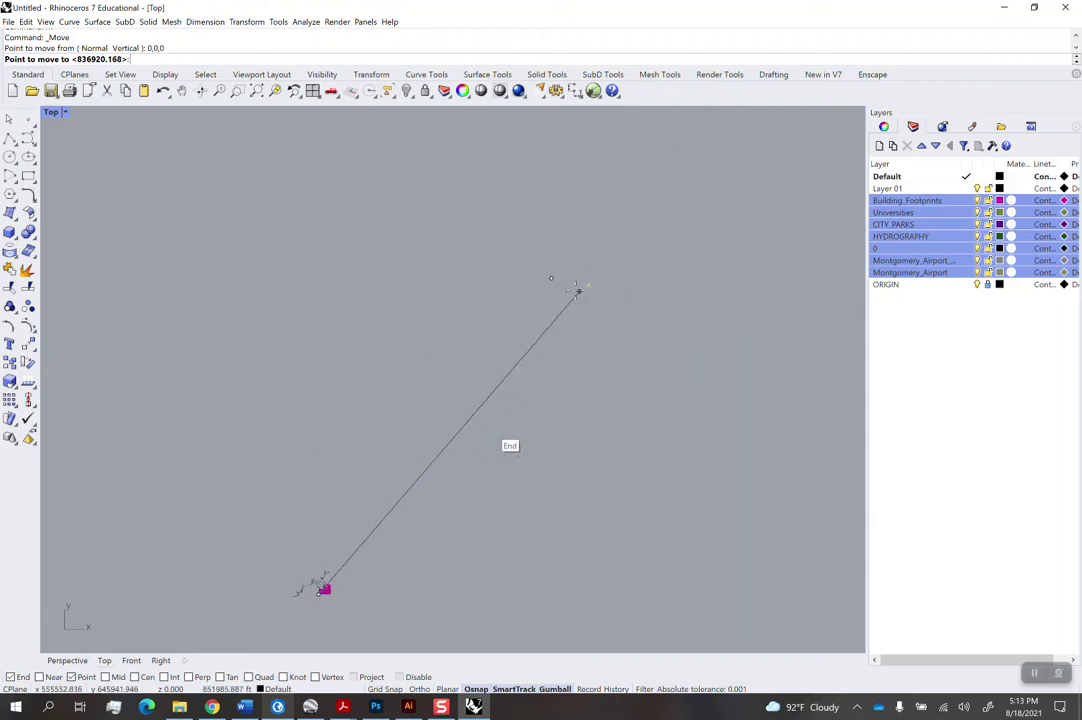
left_click(472, 257)
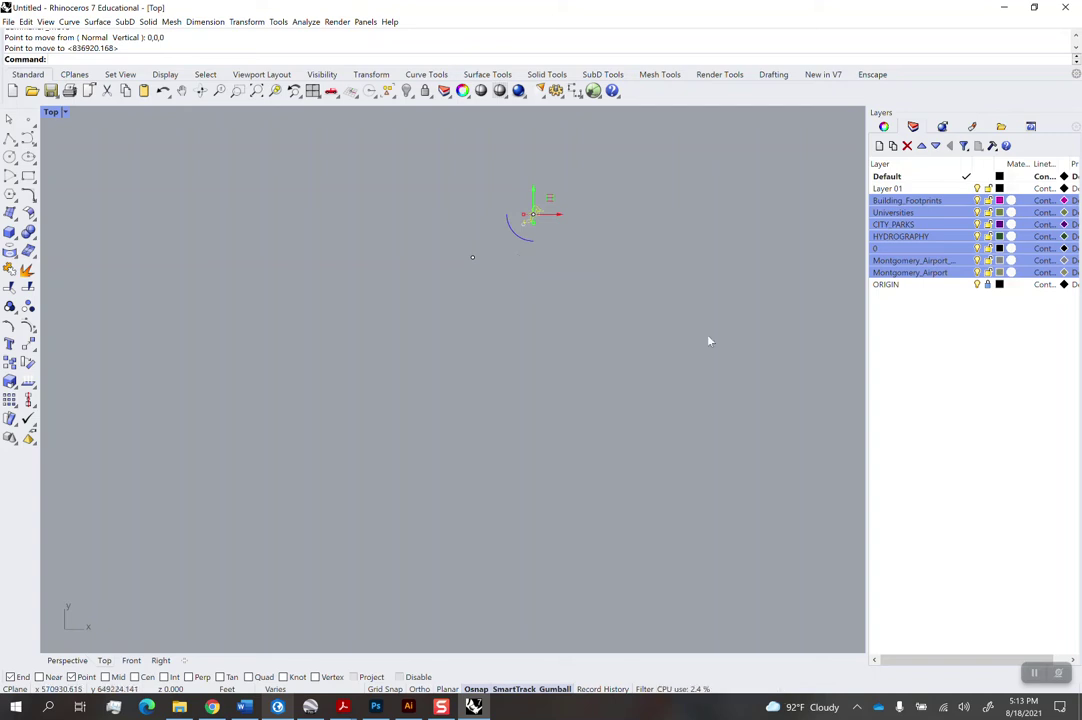
left_click(969, 312)
left_click(922, 285)
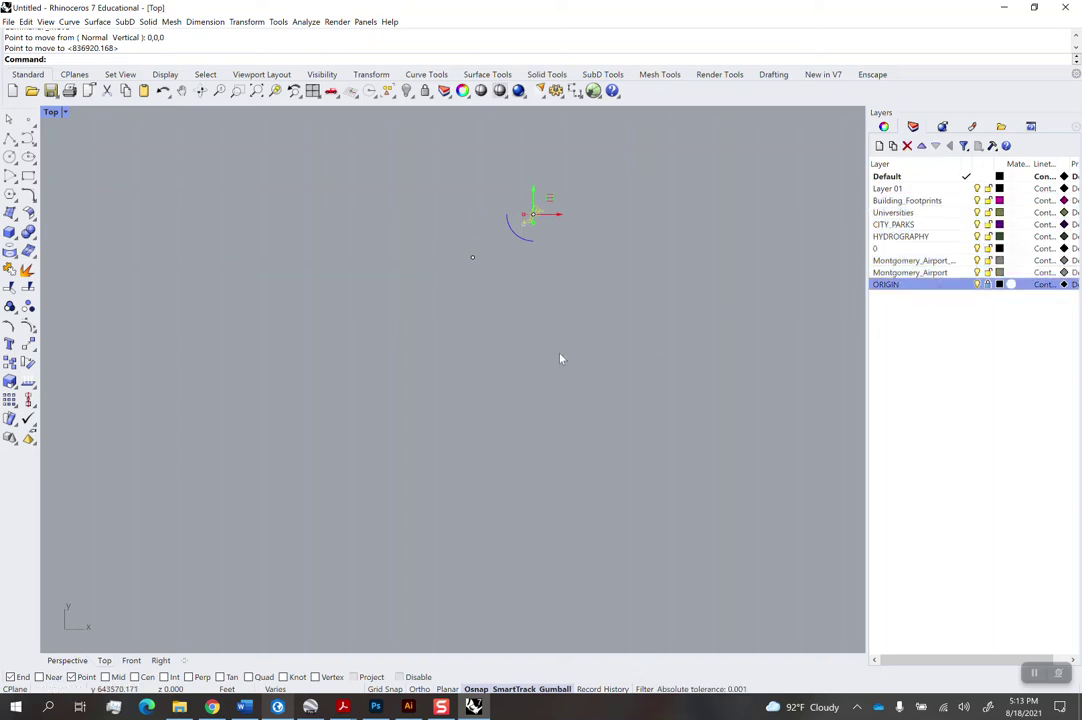
left_click(1036, 674)
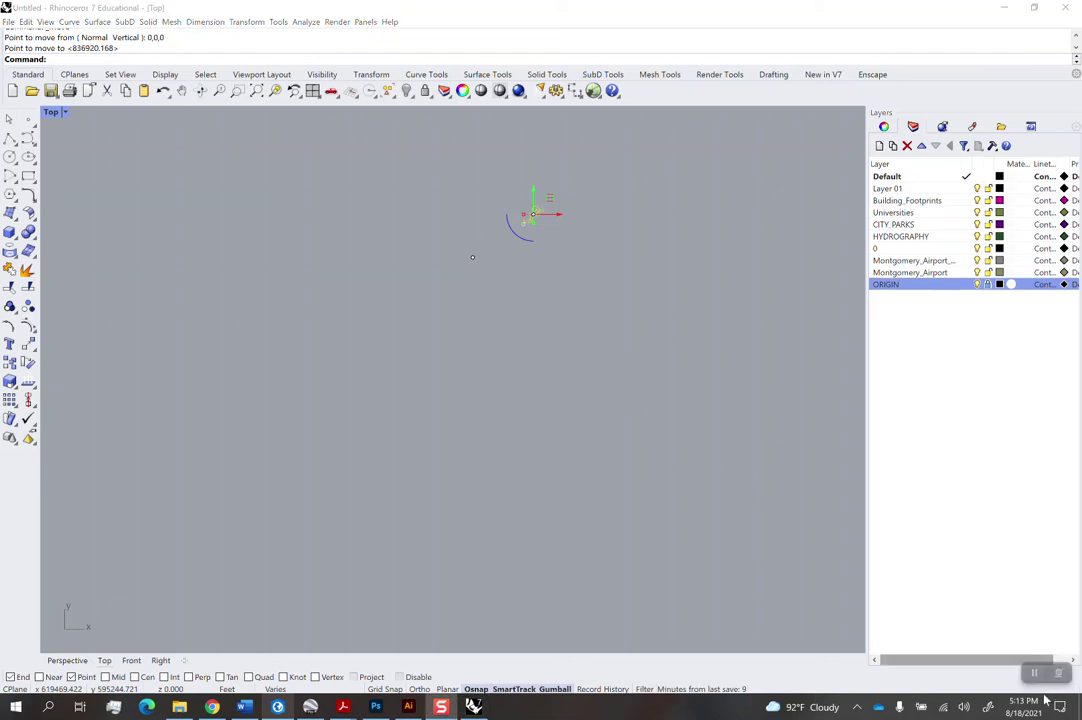